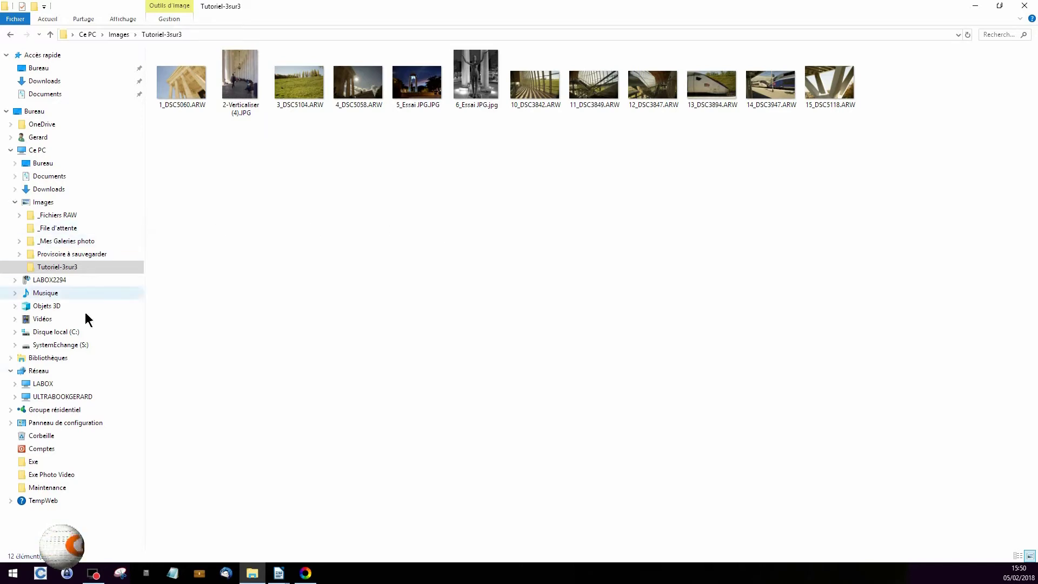
Step: Switch to RawTherapee, browse to the Tutoriel-3sur3 folder in Pictures and open 1_DSC5060.ARW for editing
left_click(306, 574)
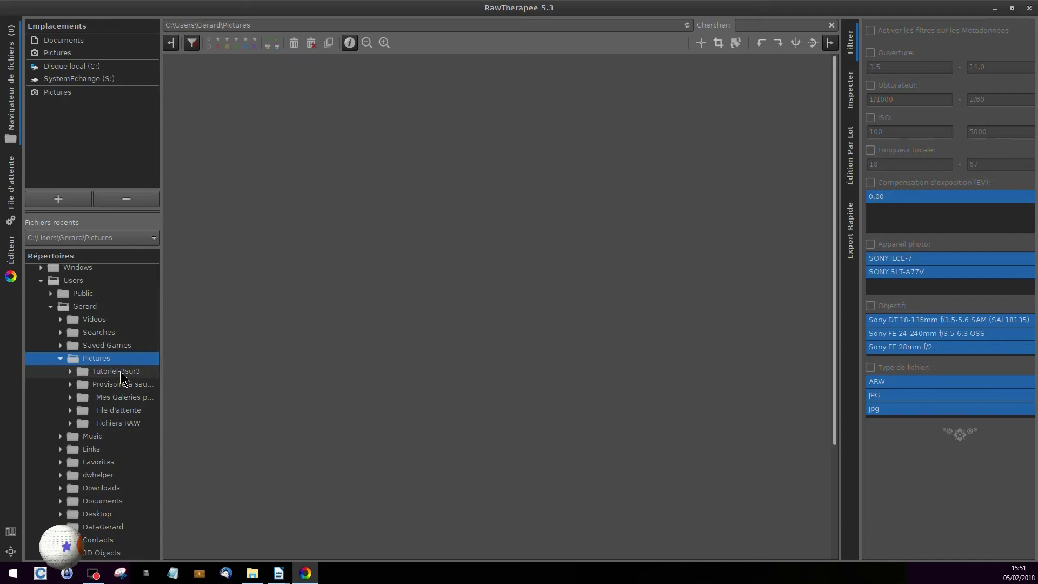
left_click(79, 372)
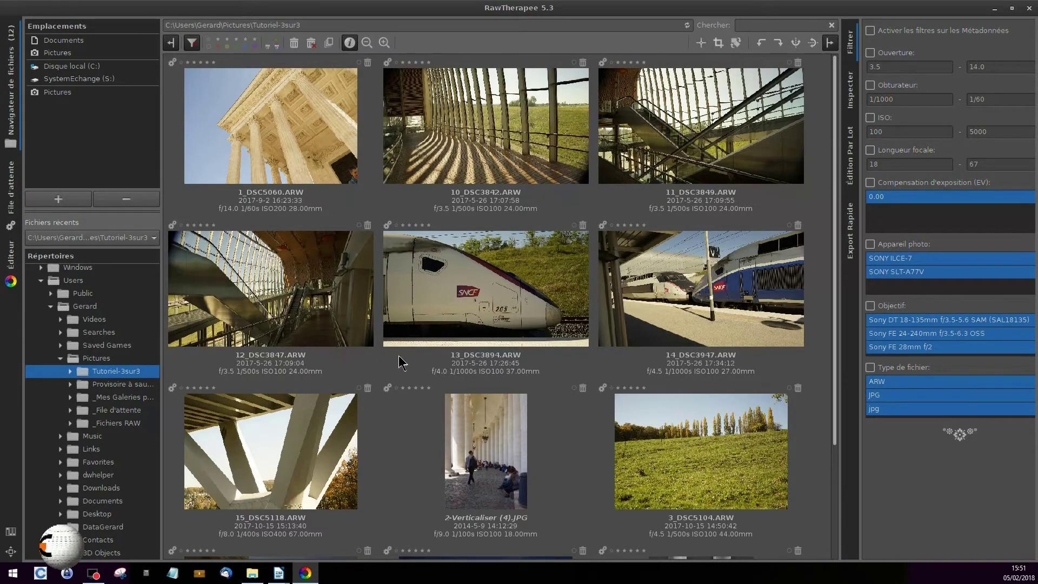
left_click(277, 152)
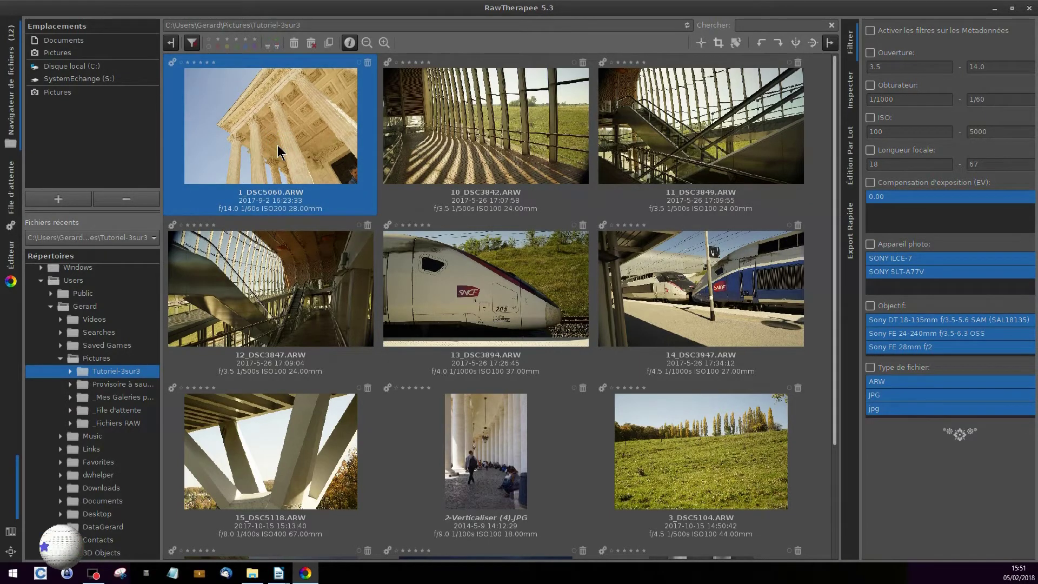
double_click(277, 152)
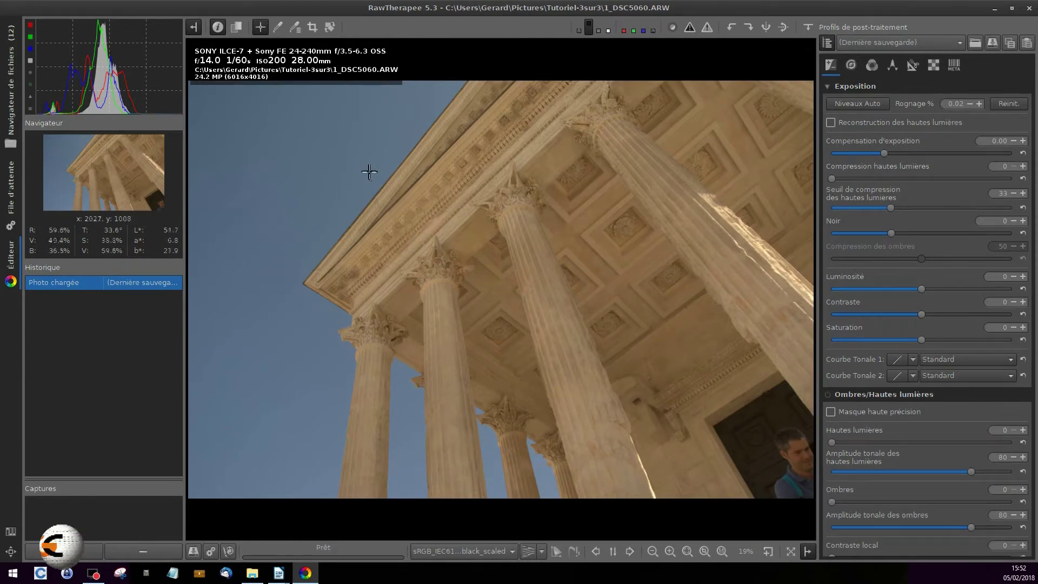
Step: Draw a fixed 3:2 crop of about 5571 × 3714 px over the temple photo, excluding most of the man at the lower edge
left_click(330, 28)
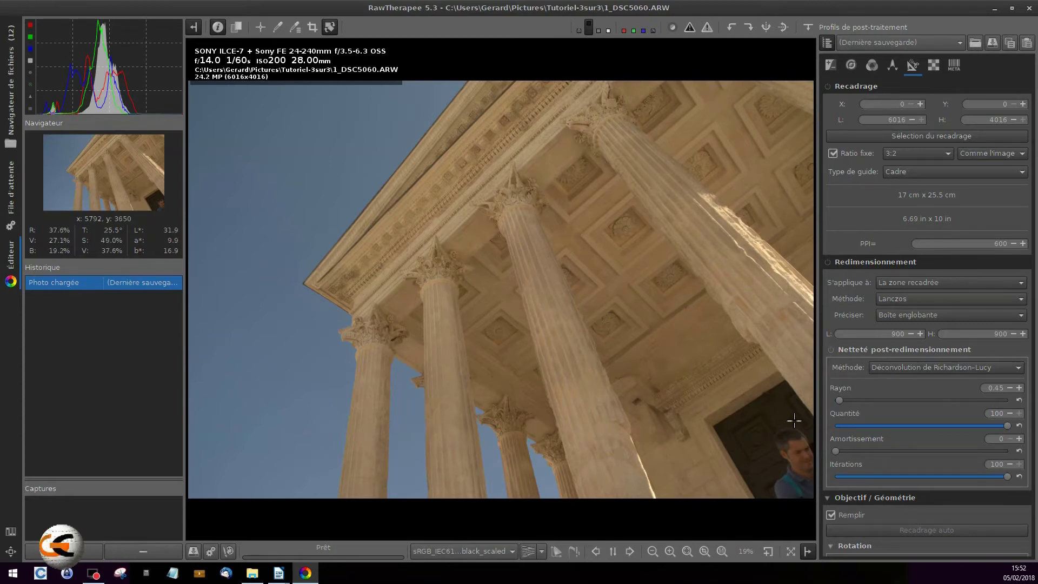
left_click(312, 31)
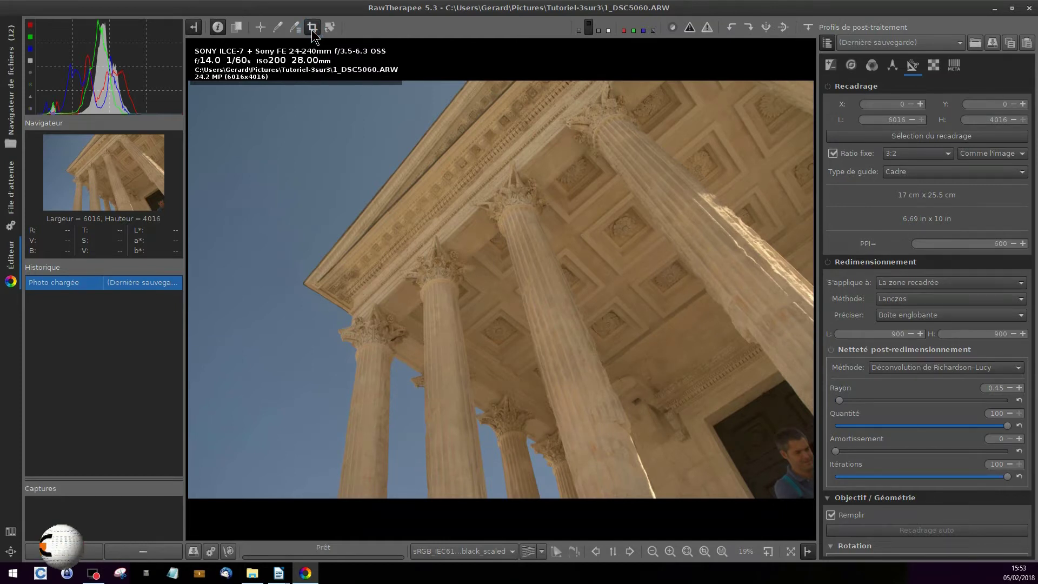
left_click_drag(205, 93, 785, 495)
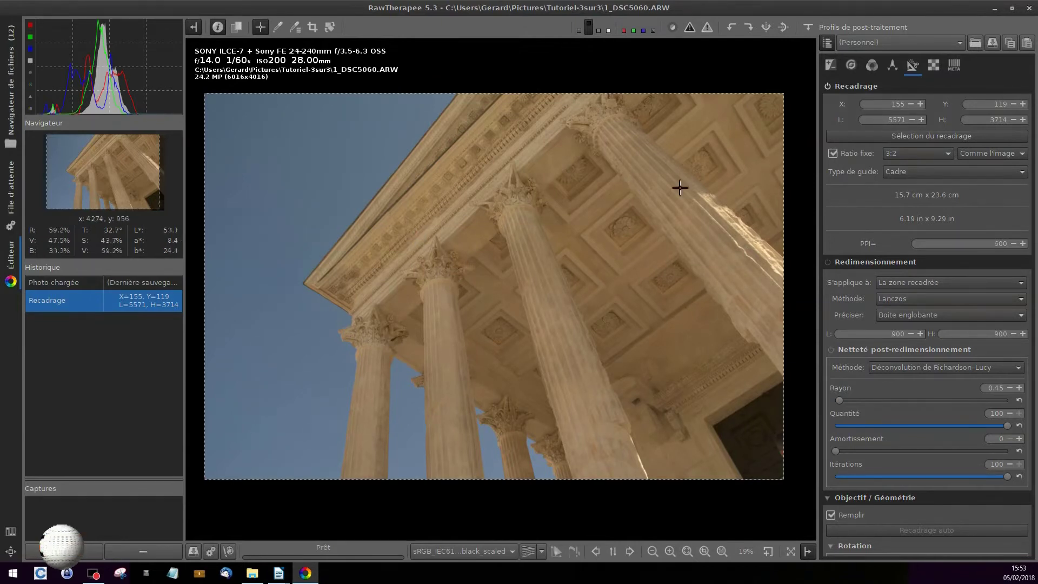
Step: Turn off the crop's fixed ratio, extend its lower edge and pull in its right edge, giving about 5472 × 3897 px
left_click(832, 156)
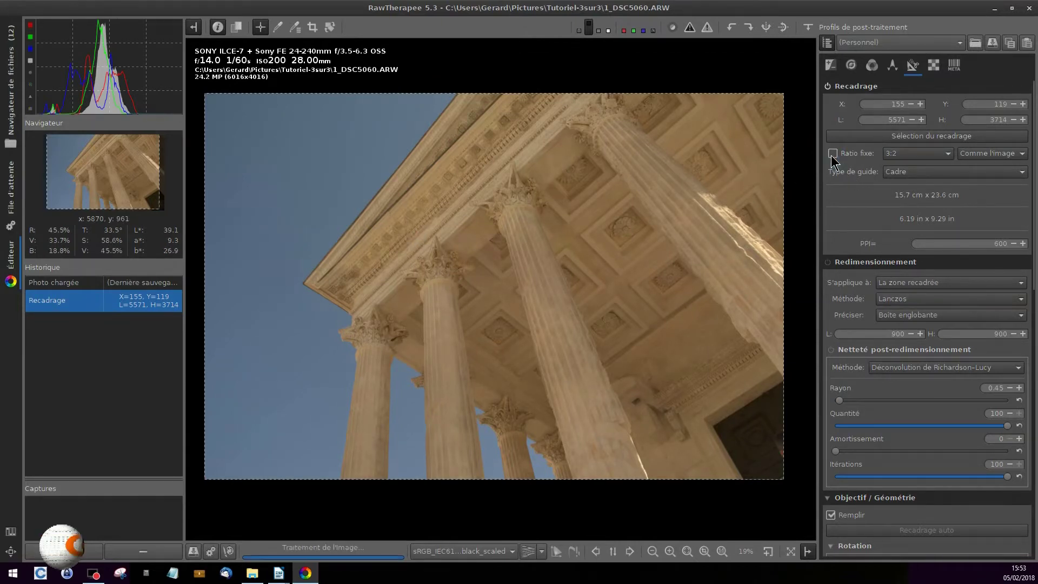
left_click_drag(513, 480, 495, 507)
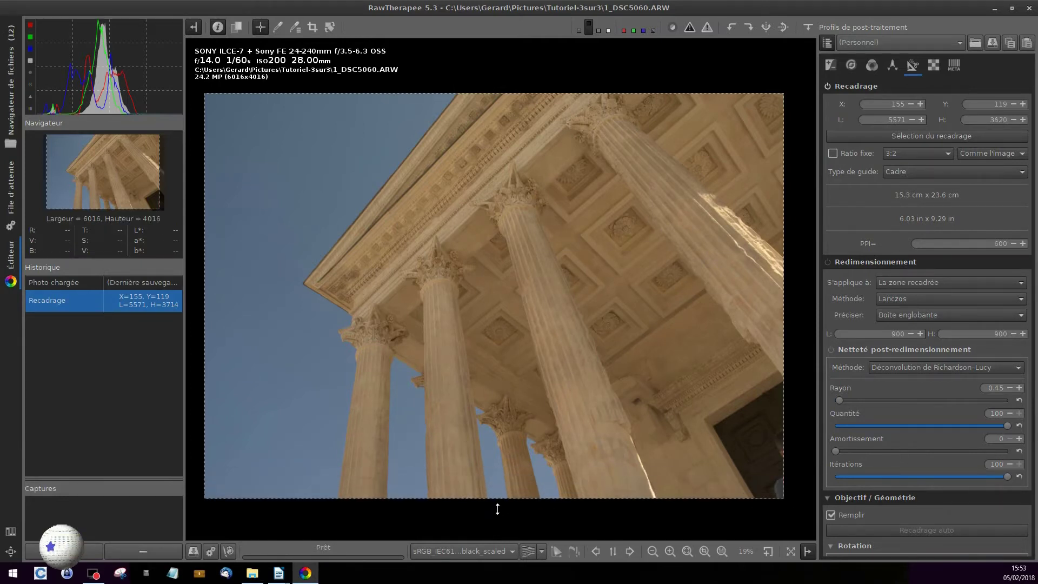
mouse_move(784, 288)
left_mouse_down()
mouse_move(768, 288)
mouse_move(778, 286)
left_mouse_up()
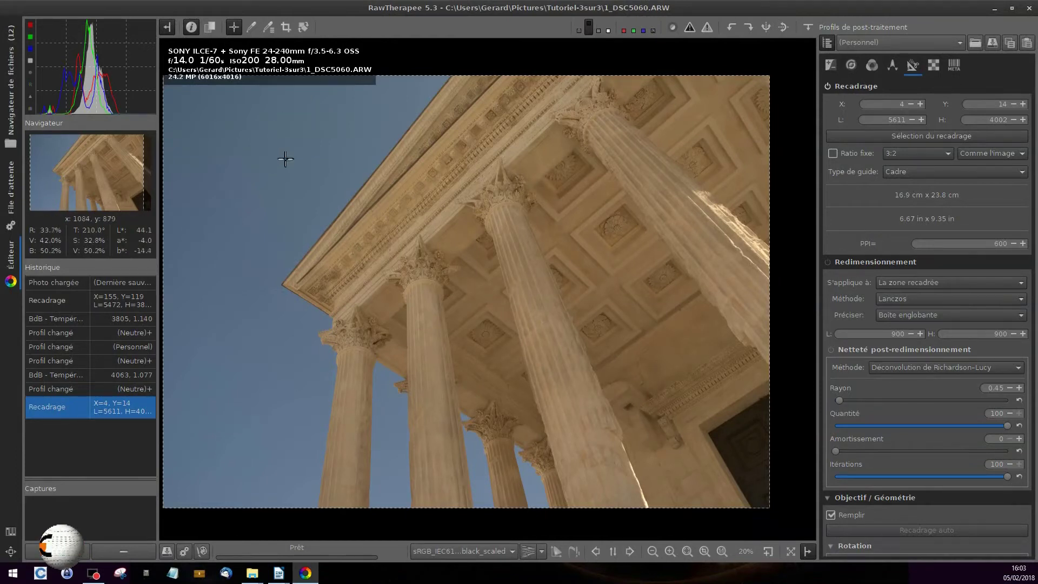
Step: Set the white balance by sampling a neutral stone spot near the base of the large foreground column
left_click(252, 29)
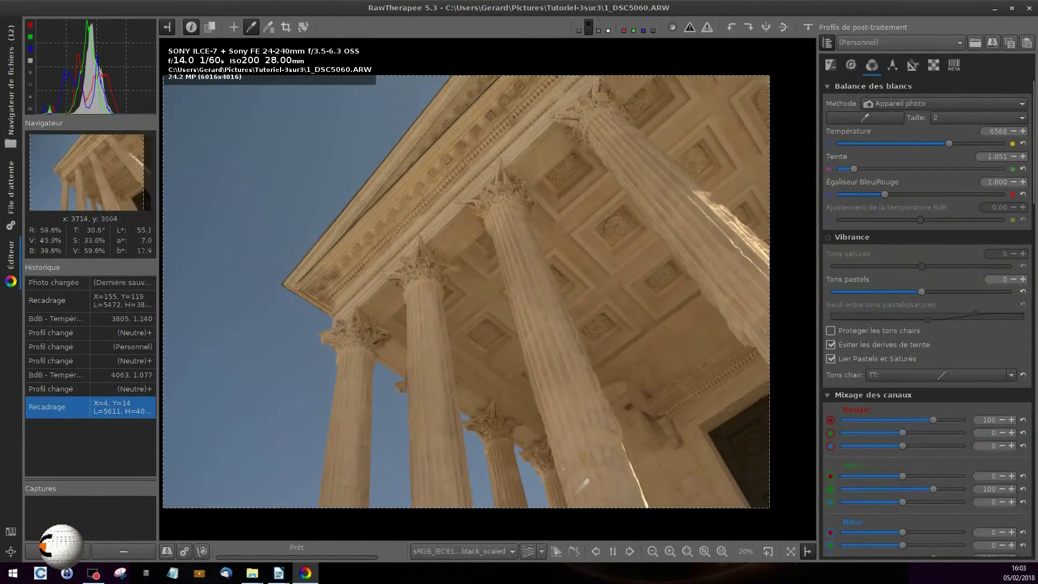
left_click(611, 501)
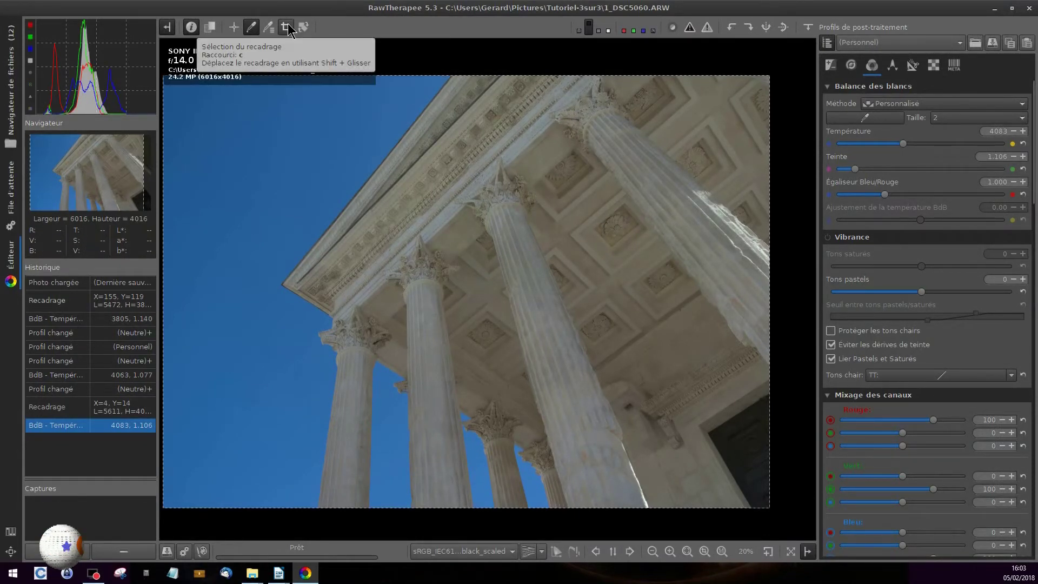
left_click(252, 27)
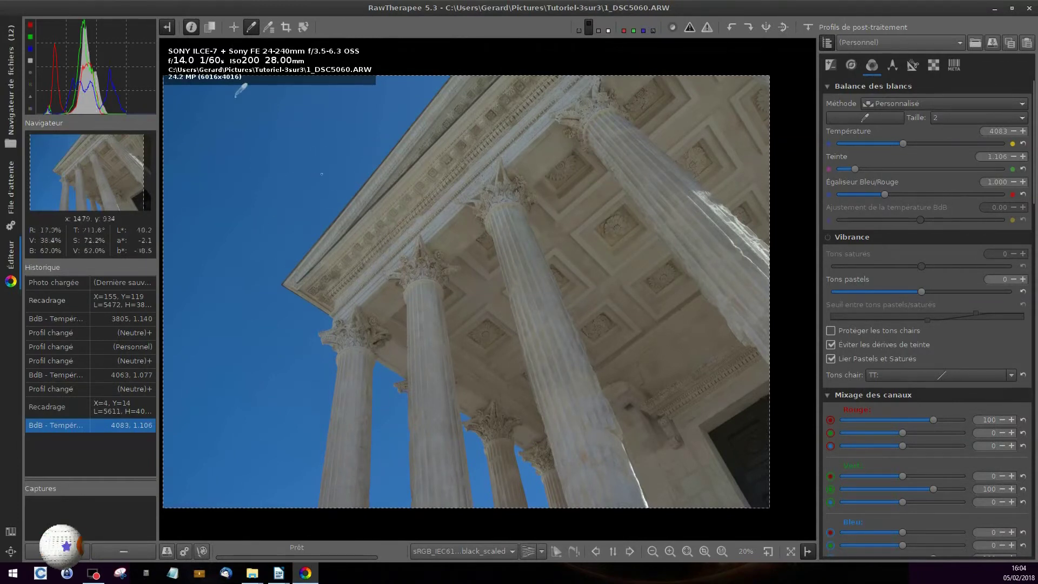
Step: Compare the photo's before and after views, save the current settings as a snapshot, and return to the single view
left_click(210, 27)
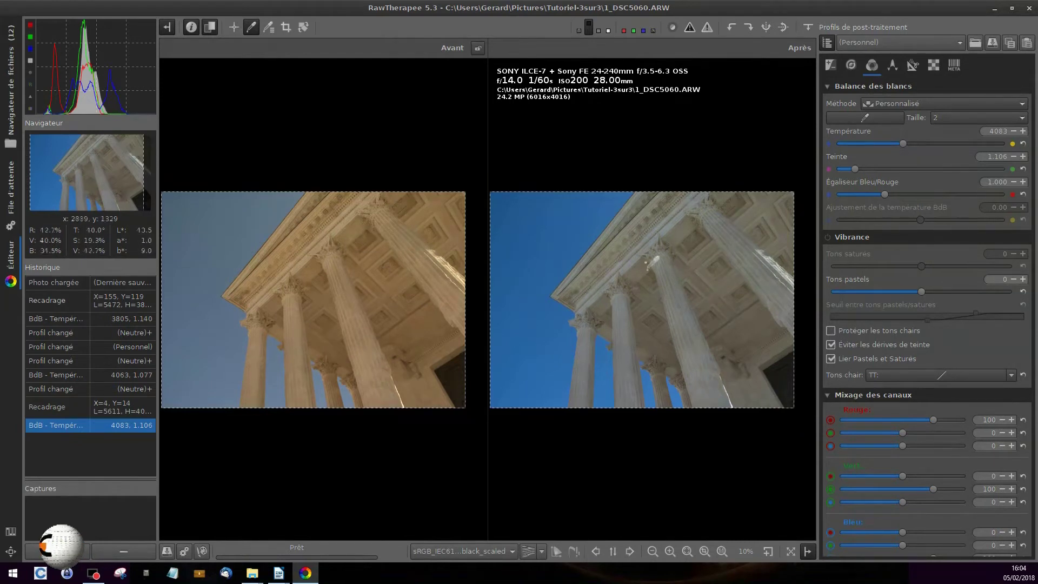
left_click(56, 551)
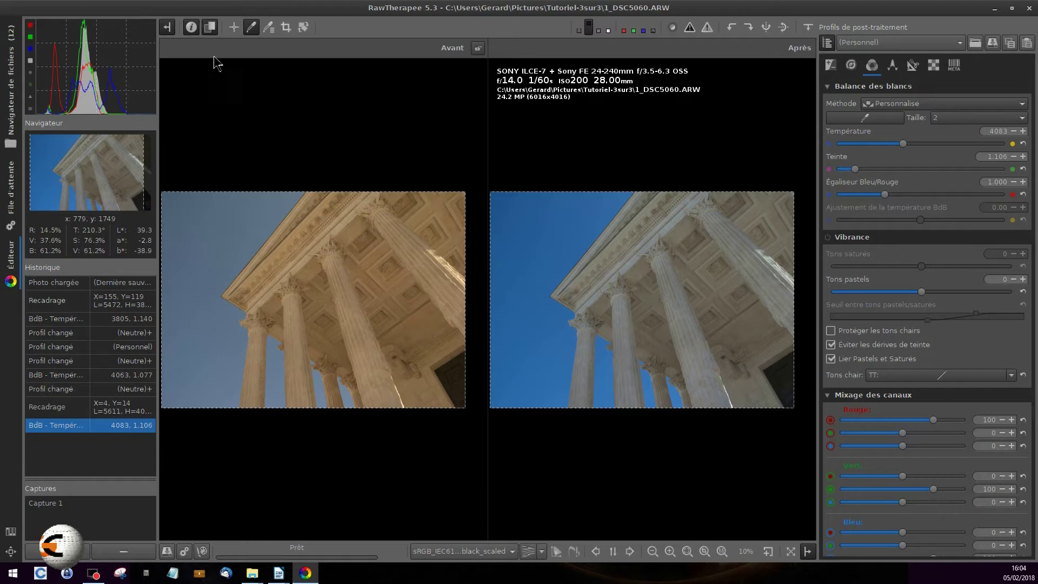
left_click(209, 27)
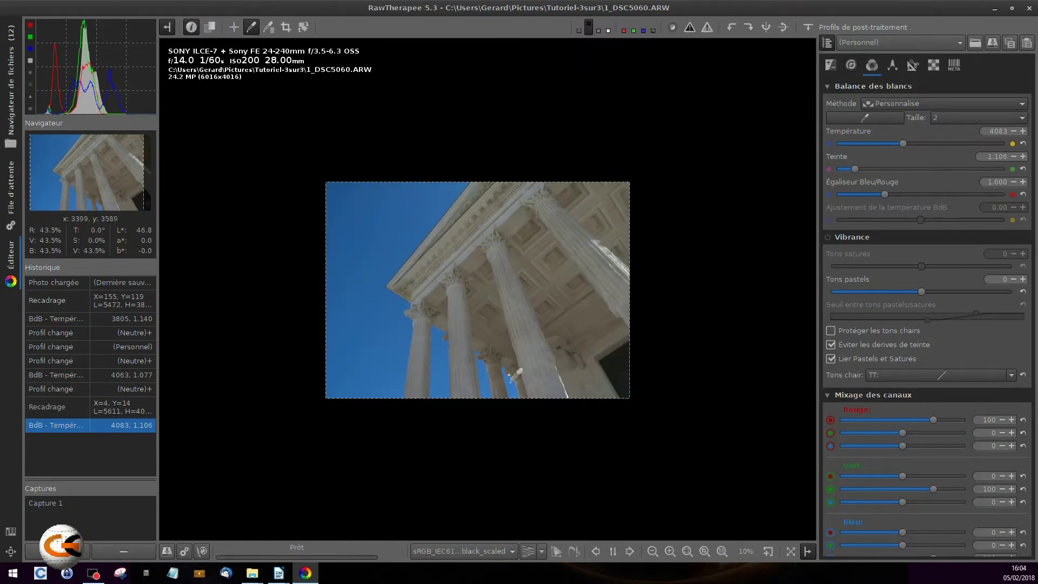
Step: Try an exaggerated white balance with temperature 21986 and tint 3.947, and restore the Capture 1 snapshot
scroll(515, 374, "up", 2)
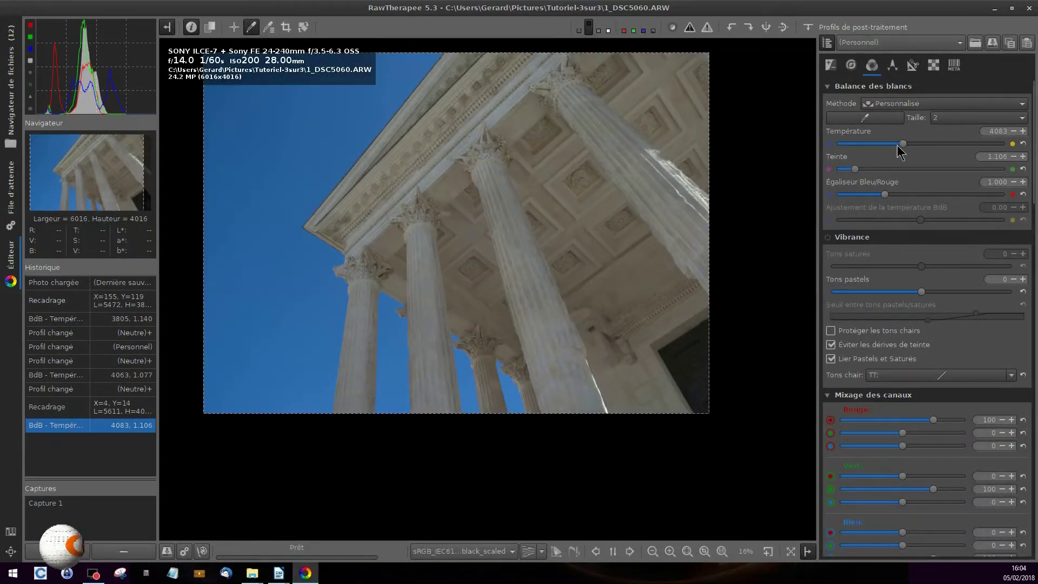
left_click_drag(902, 143, 982, 167)
left_click_drag(853, 170, 902, 169)
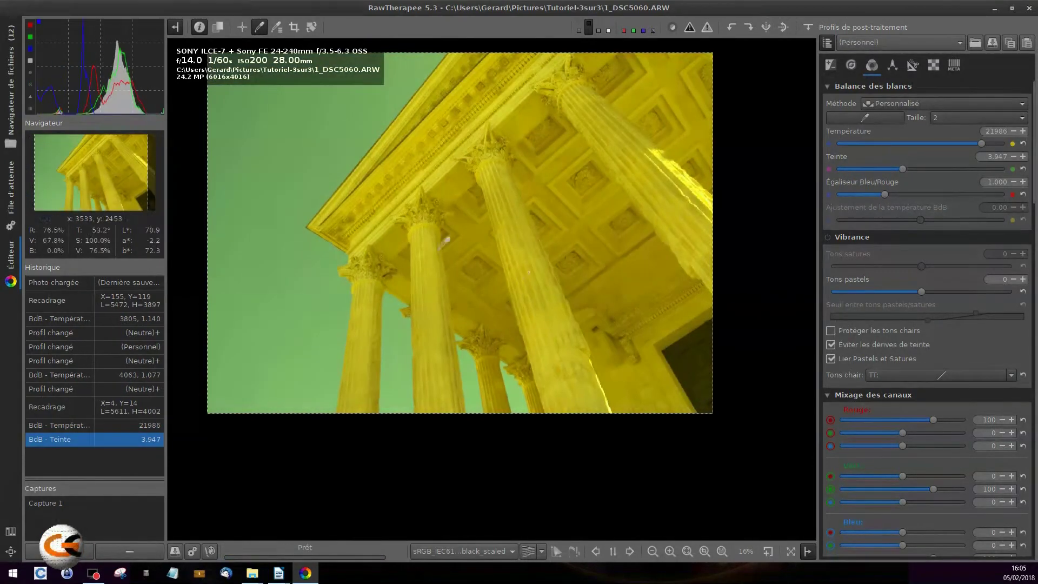
double_click(52, 503)
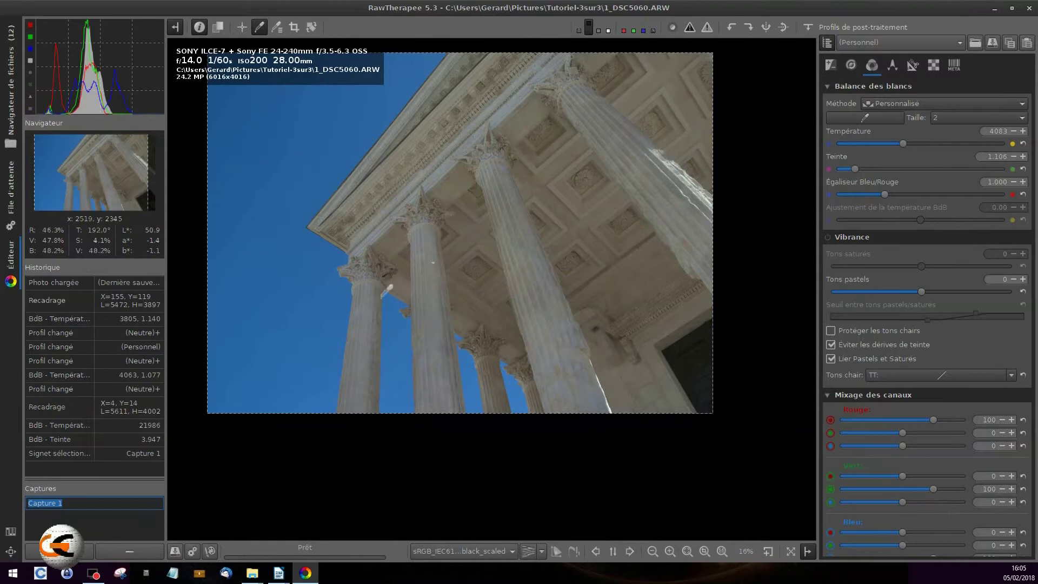
Step: Send the edited temple photo to the processing queue and open the queue
left_click(192, 556)
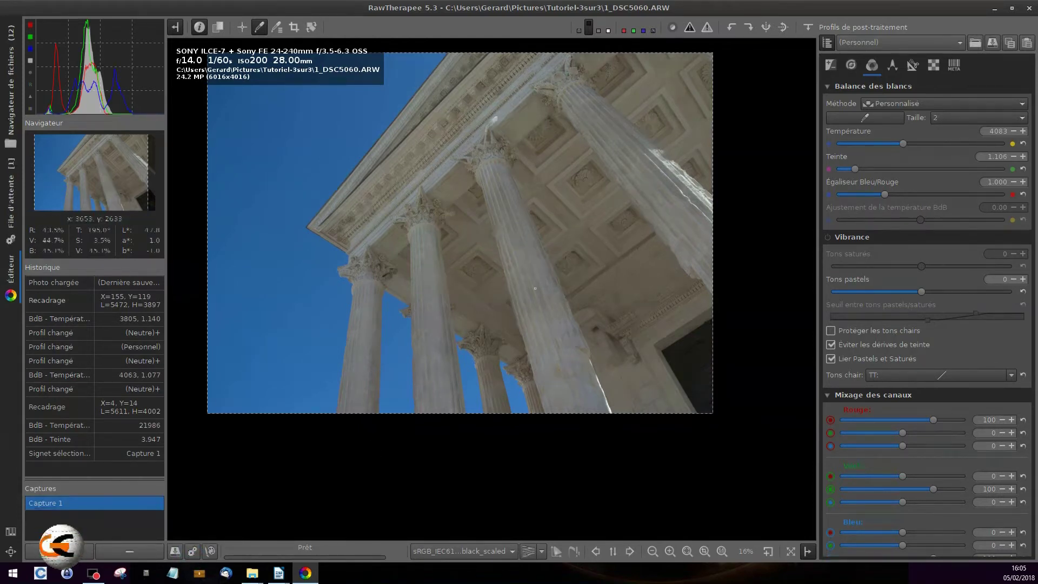
left_click(12, 193)
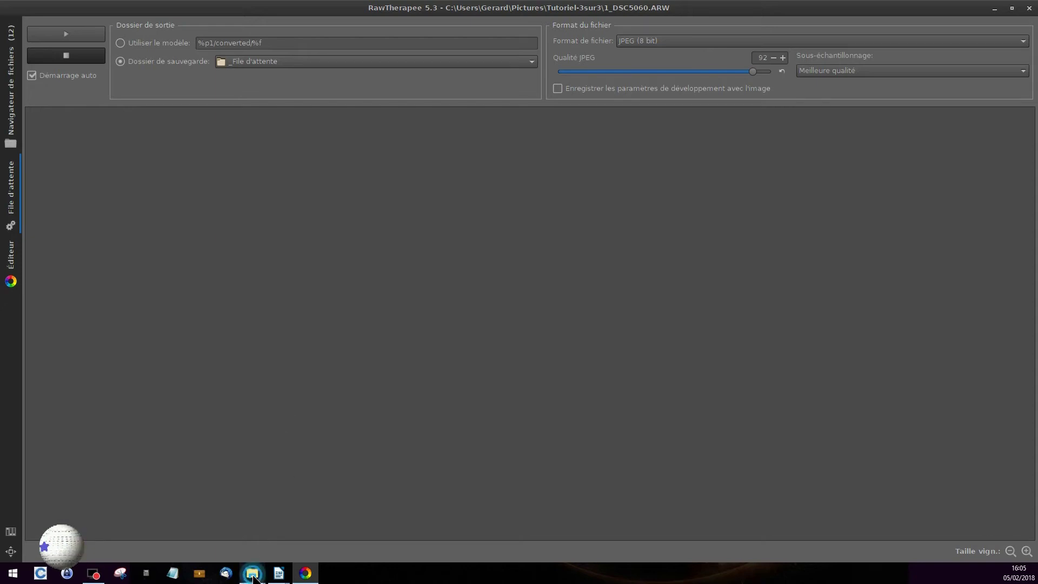
Step: Switch to File Explorer, inspect the exported 1_DSC5060.jpg in the _File d'attente folder at maximized size, and close the viewer
mouse_move(255, 577)
left_click(233, 531)
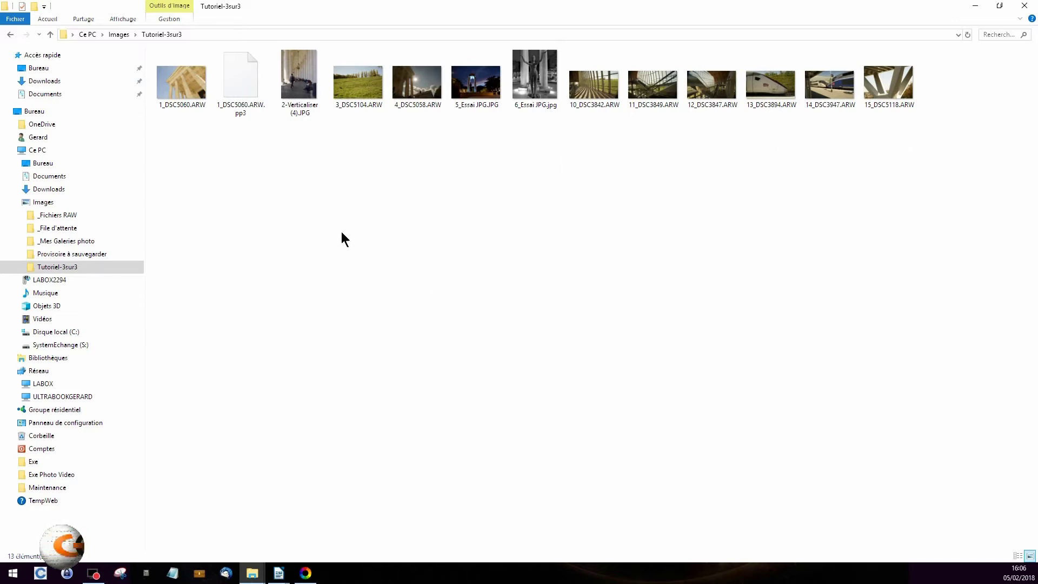
left_click(61, 229)
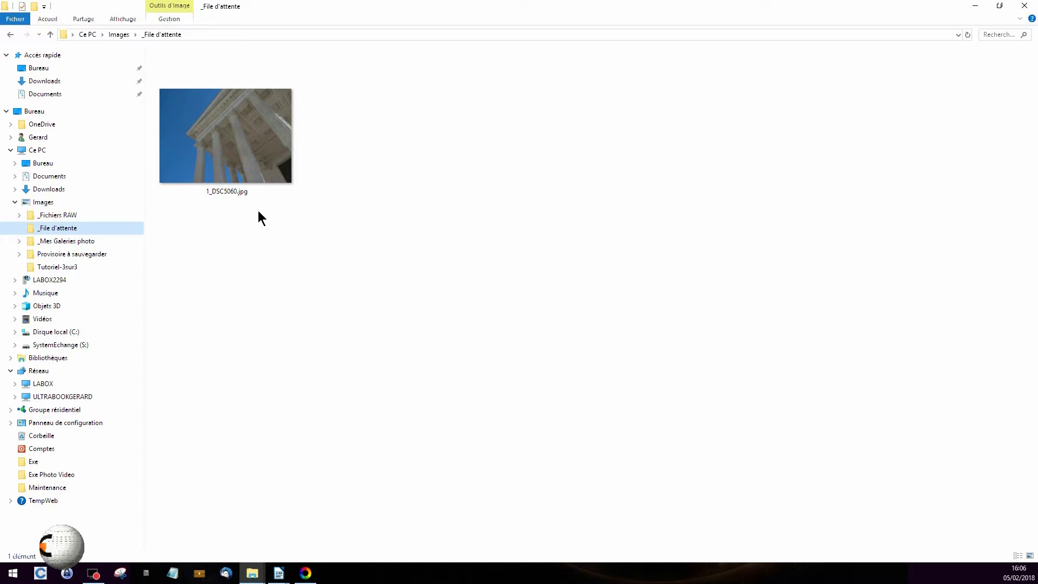
double_click(241, 152)
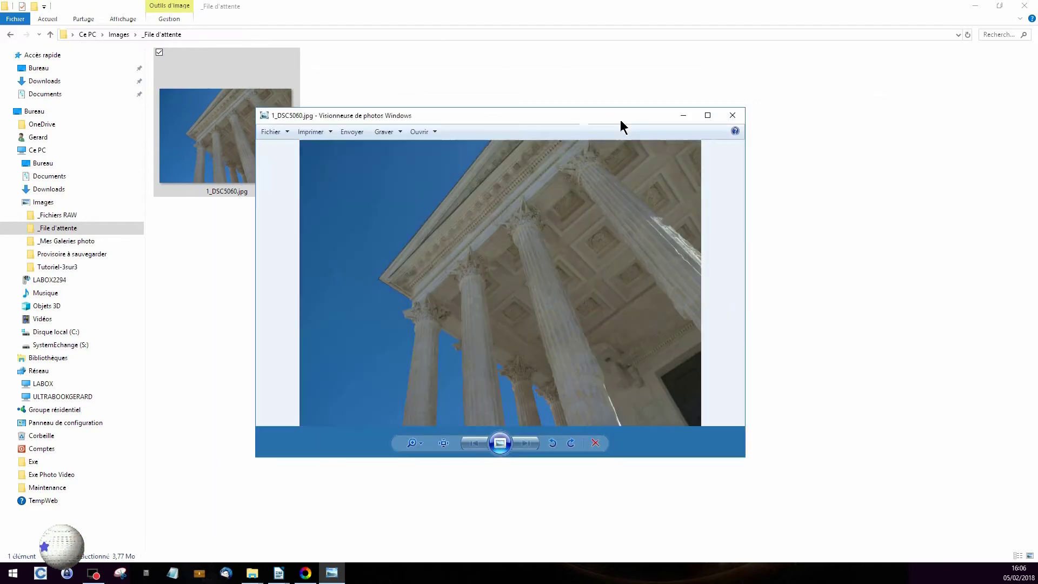
left_click(711, 113)
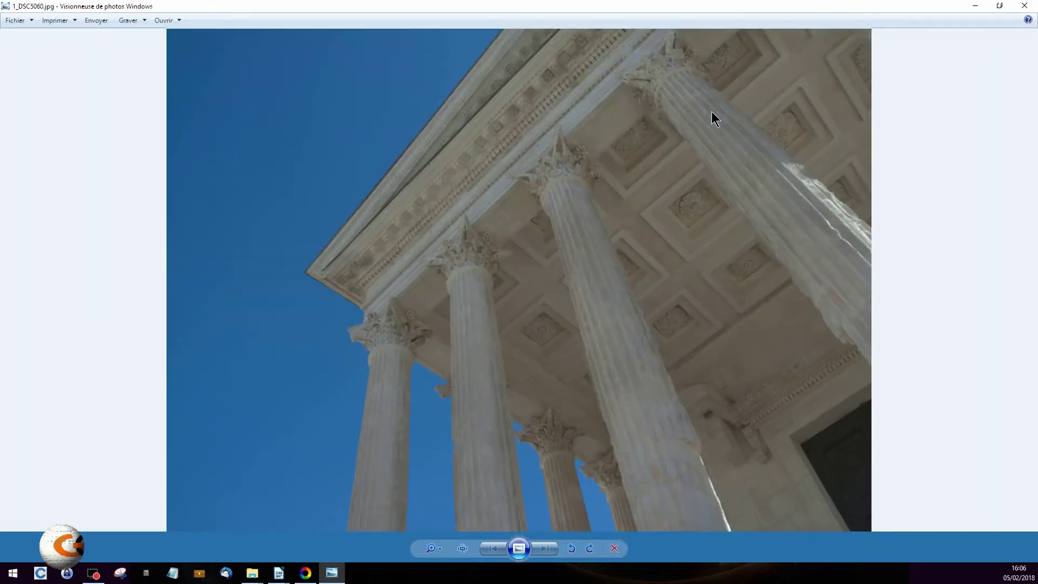
left_click(1026, 7)
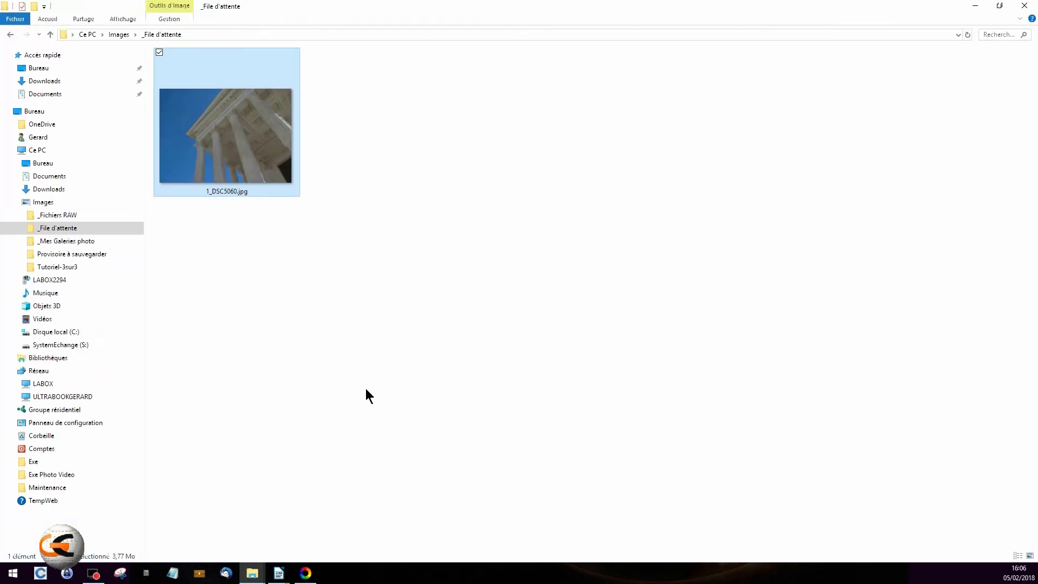
Step: Return to RawTherapee's file browser and open 2-Verticaliser (4).JPG for editing
left_click(306, 578)
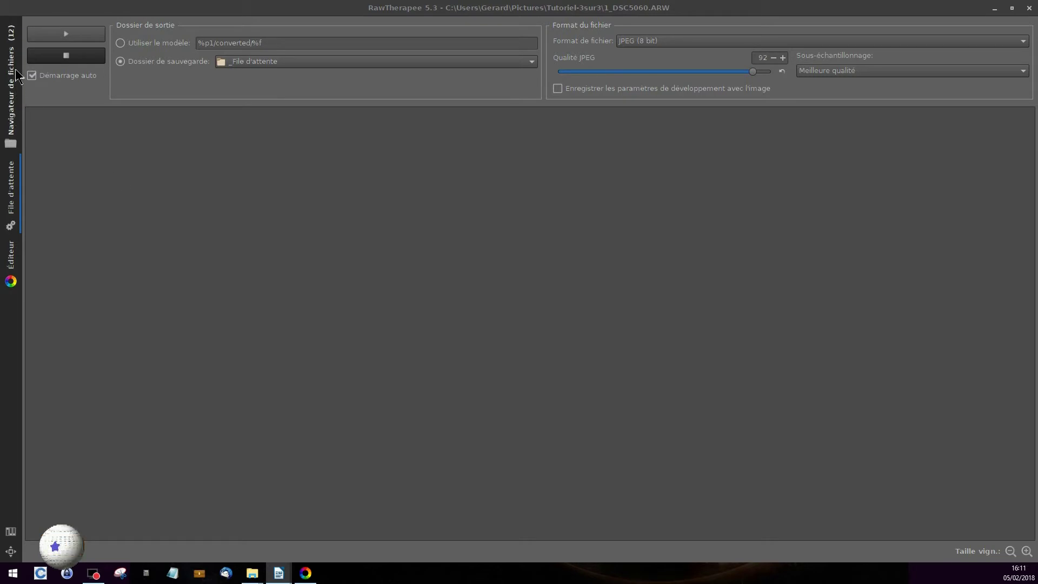
left_click(11, 102)
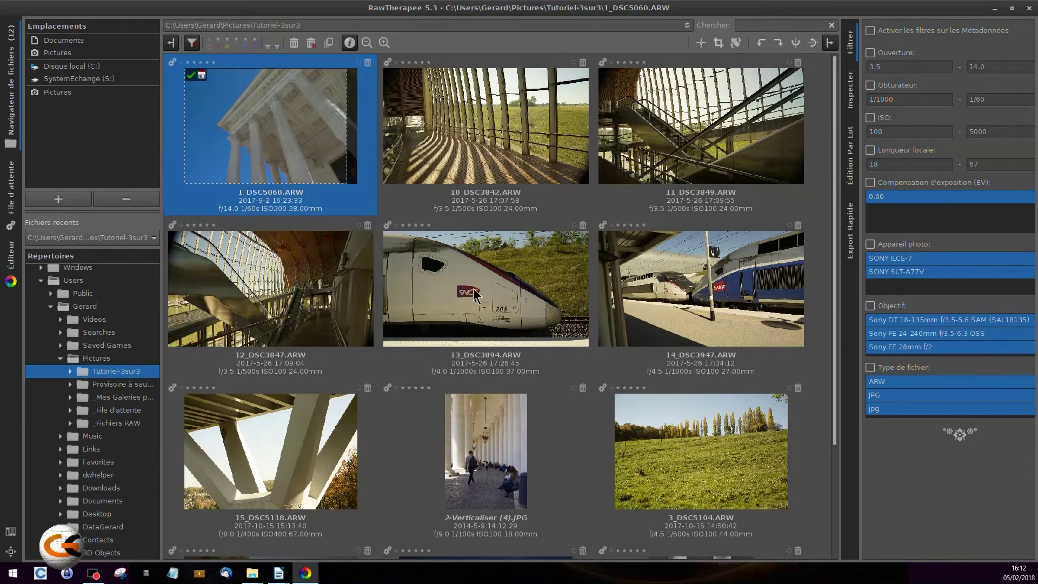
scroll(473, 289, "down", 3)
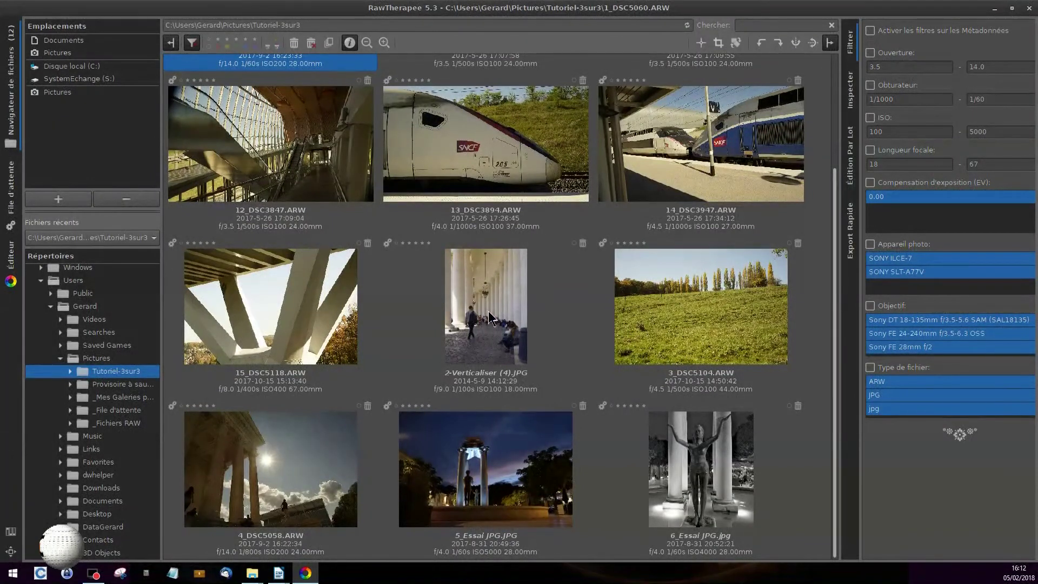
left_click(481, 305)
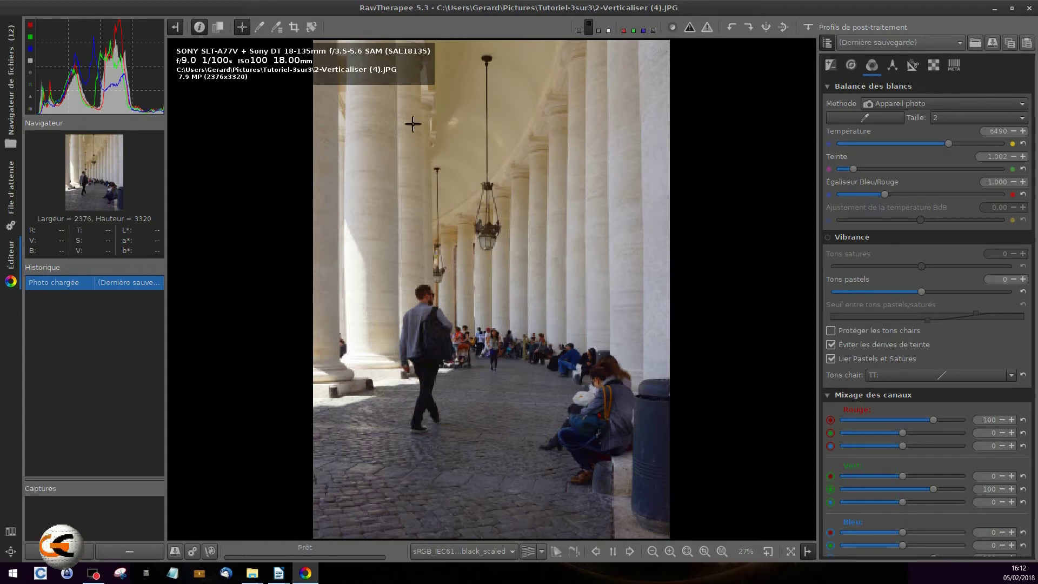
Step: Straighten the colonnade photo by about -0.29° along the hanging lamp, and crop it at 3:2 to about 2103 × 3155 px
left_click(313, 28)
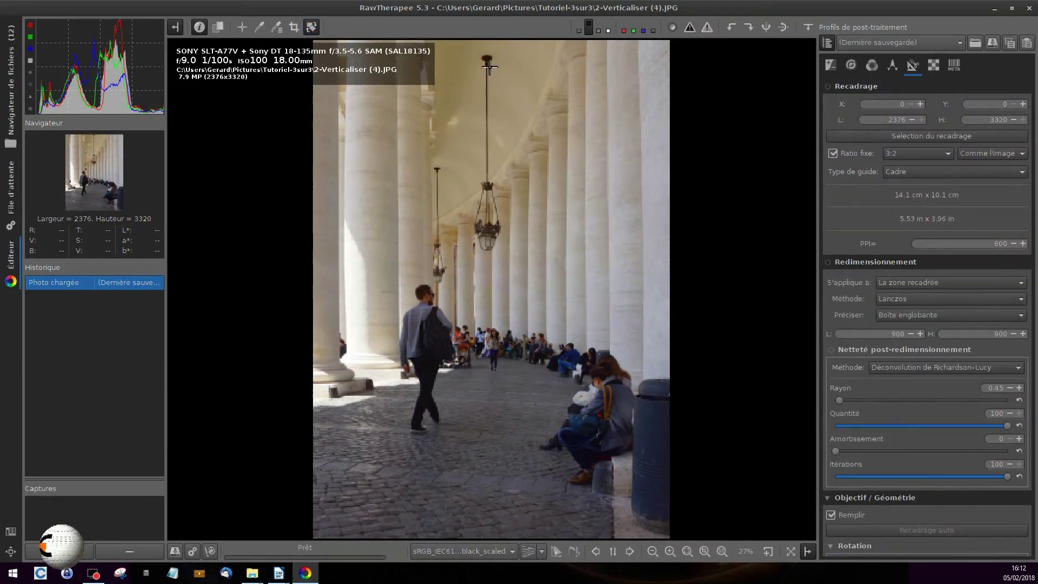
left_click_drag(494, 277, 490, 277)
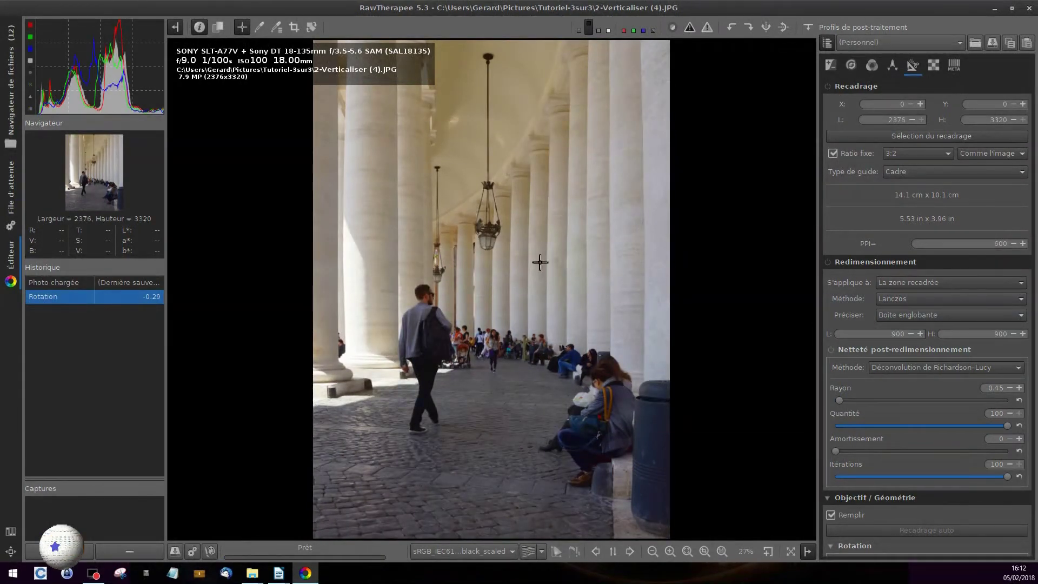
left_click(295, 28)
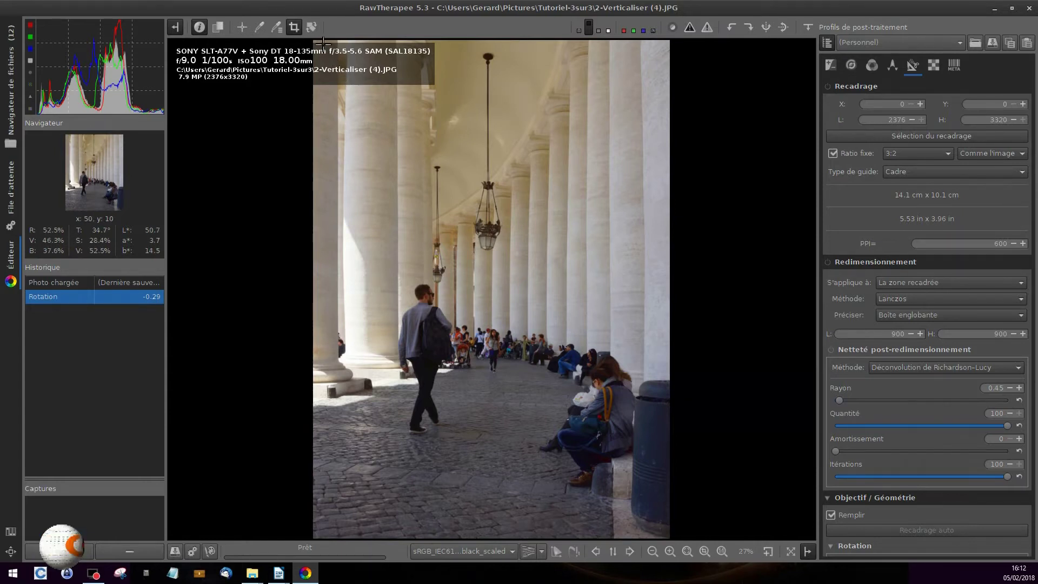
left_click_drag(317, 43, 635, 490)
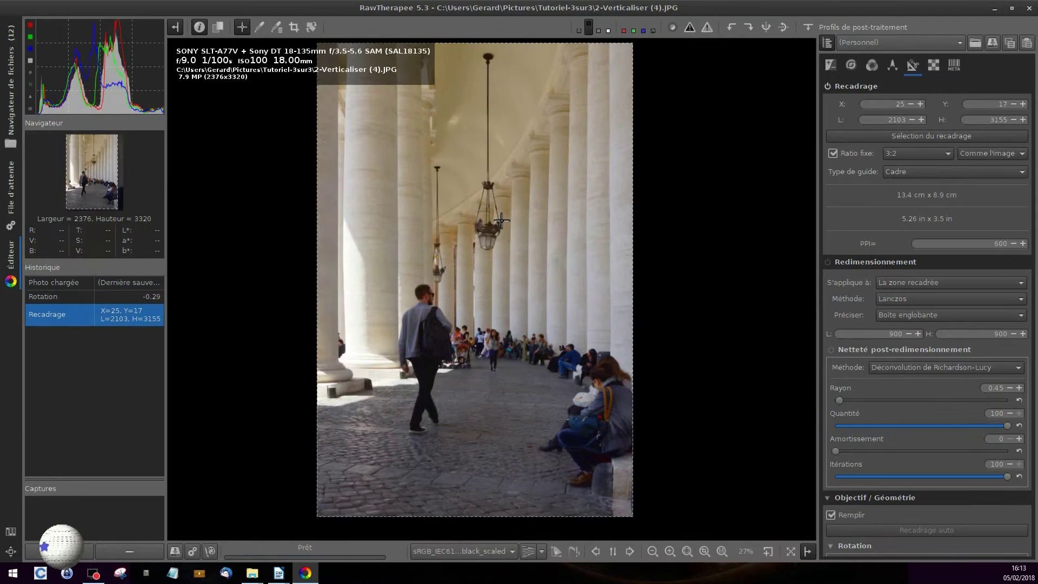
Step: Correct the white balance by sampling neutral whites in the photo, ending on the red-capped person's white shirt for temperature 7315 and tint 1.038
left_click(261, 31)
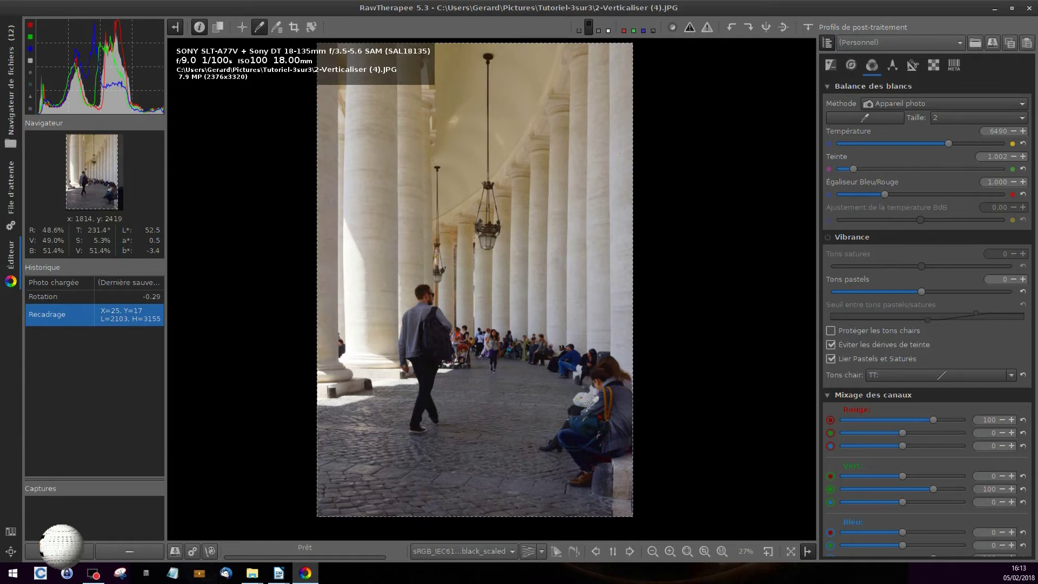
left_click(583, 404)
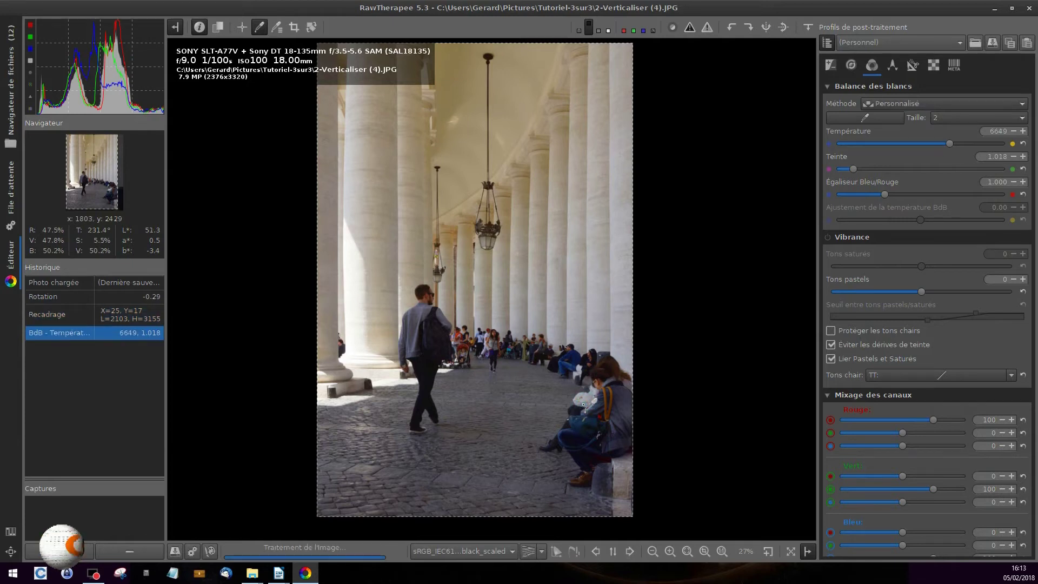
scroll(583, 404, "up", 5)
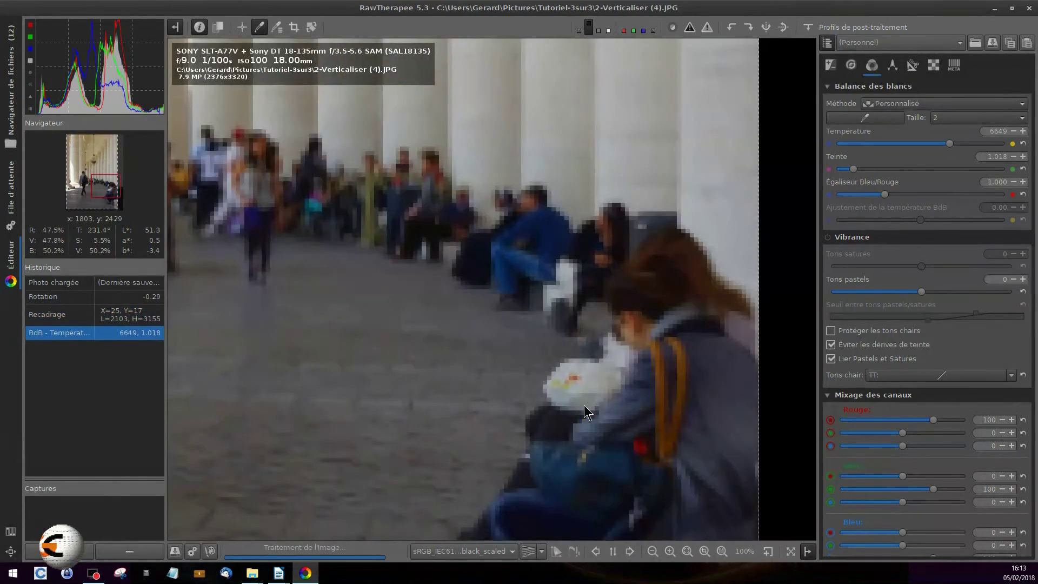
left_click(563, 275)
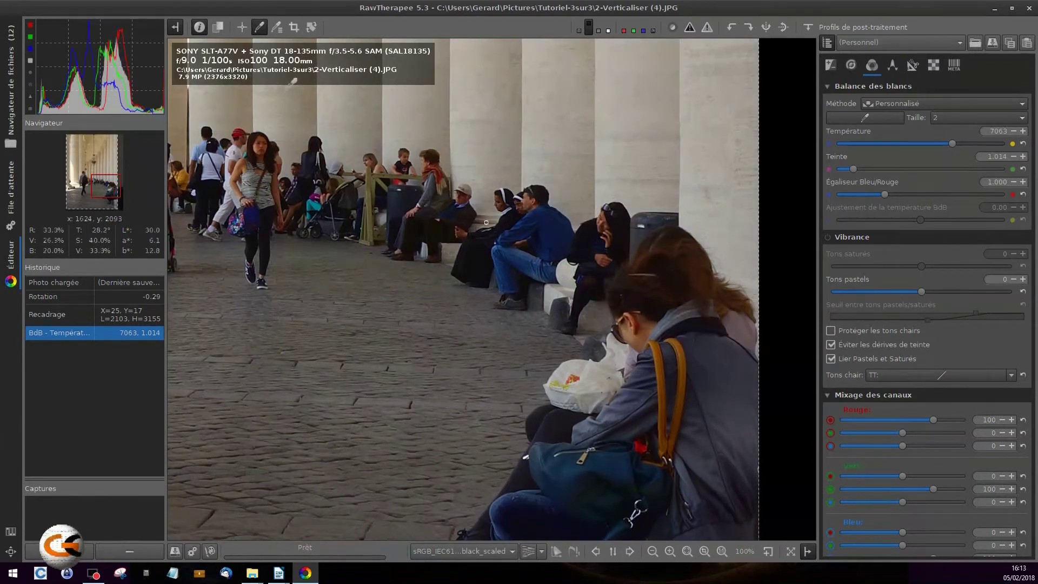
left_click(232, 148)
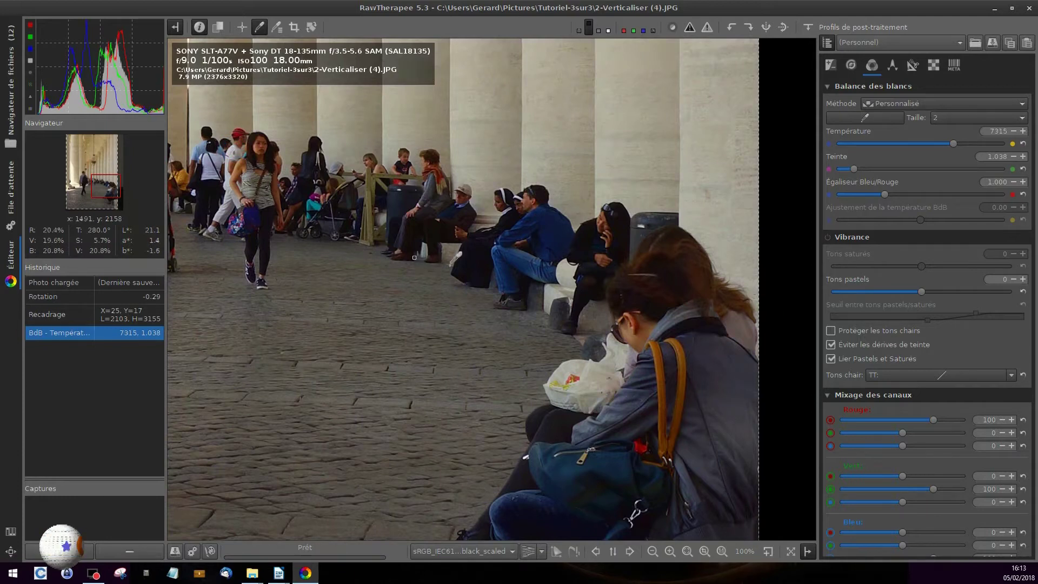
scroll(448, 258, "up", 2)
scroll(447, 257, "down", 3)
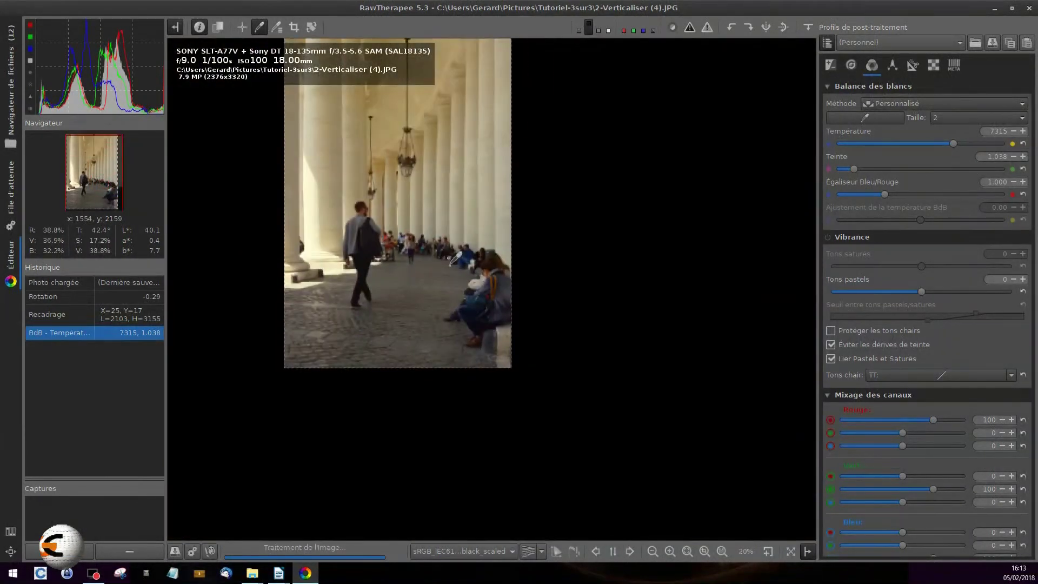
scroll(447, 257, "down", 1)
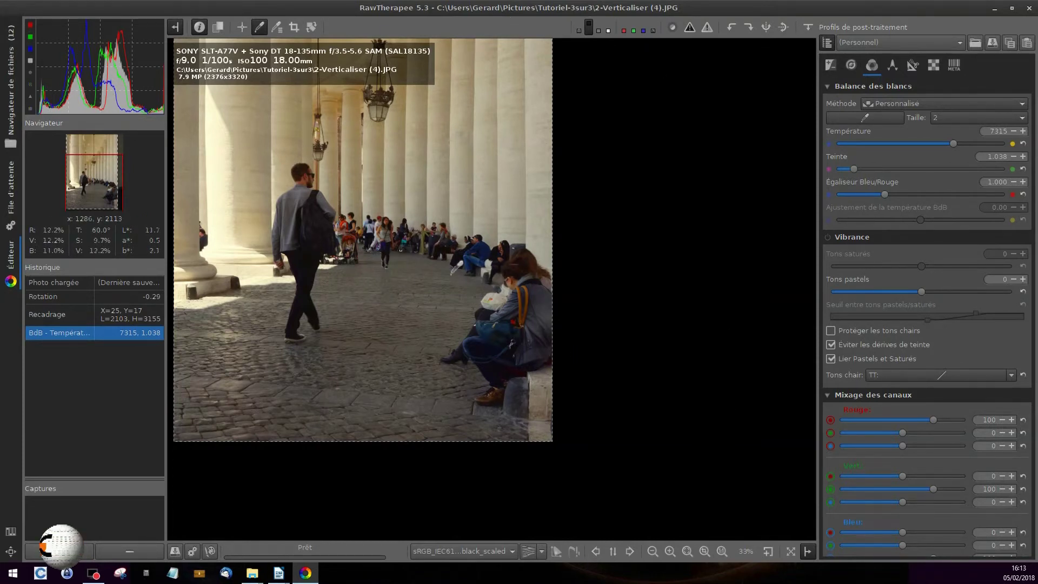
left_click(704, 551)
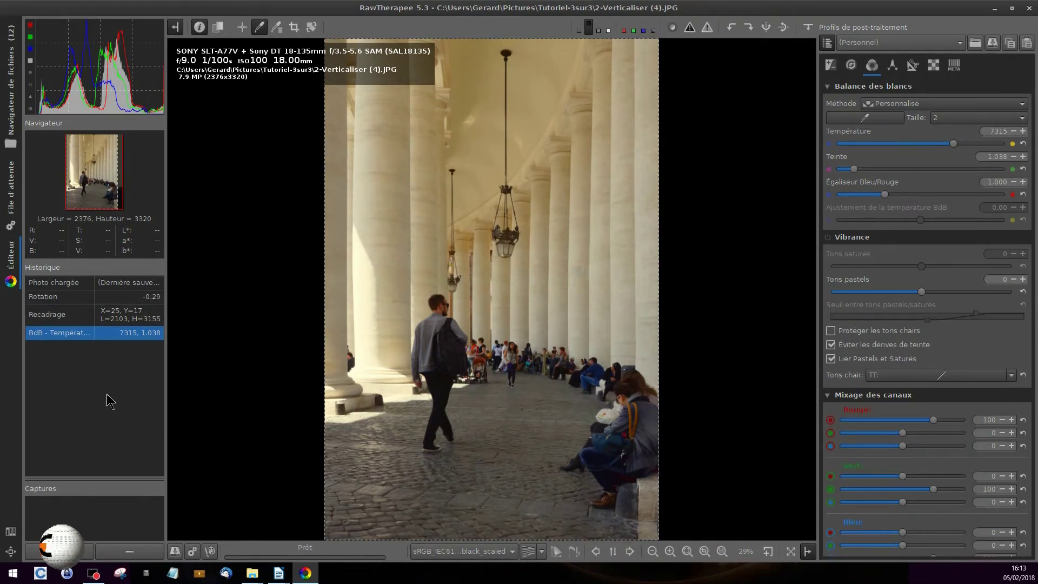
Step: Widen the preview by hiding the navigator and history, and raise the exposure compensation to 0.54
left_click(177, 30)
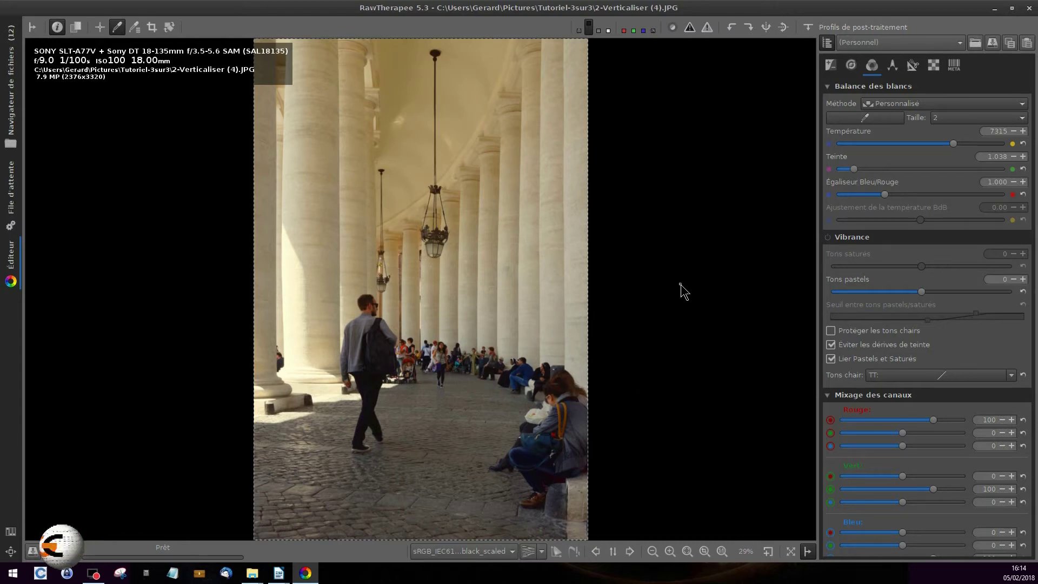
left_click(831, 66)
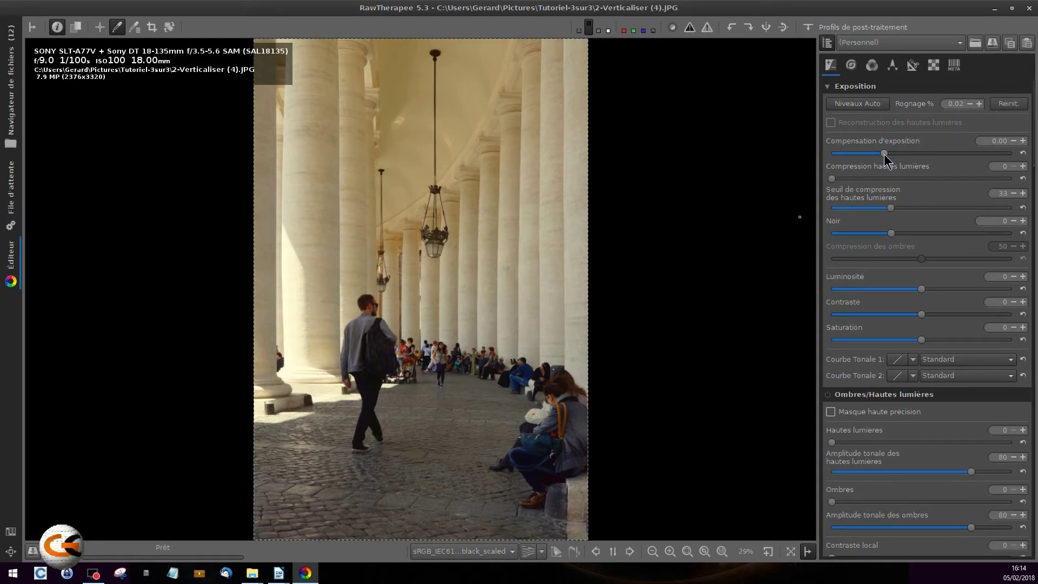
left_click_drag(884, 153, 887, 153)
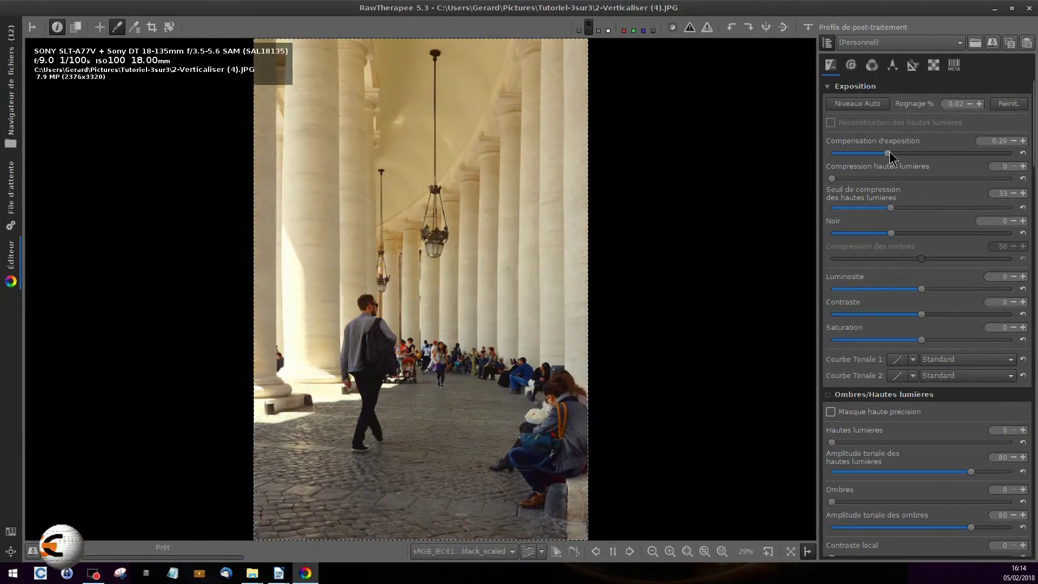
left_click(1022, 141)
left_click(1023, 140)
left_click(1022, 140)
left_click(1023, 140)
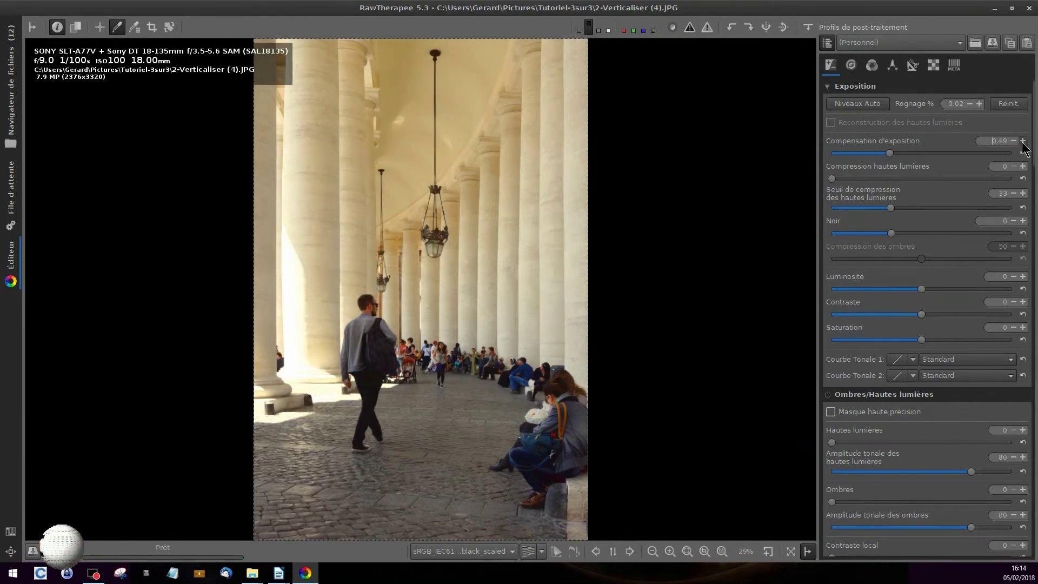
left_click(1023, 141)
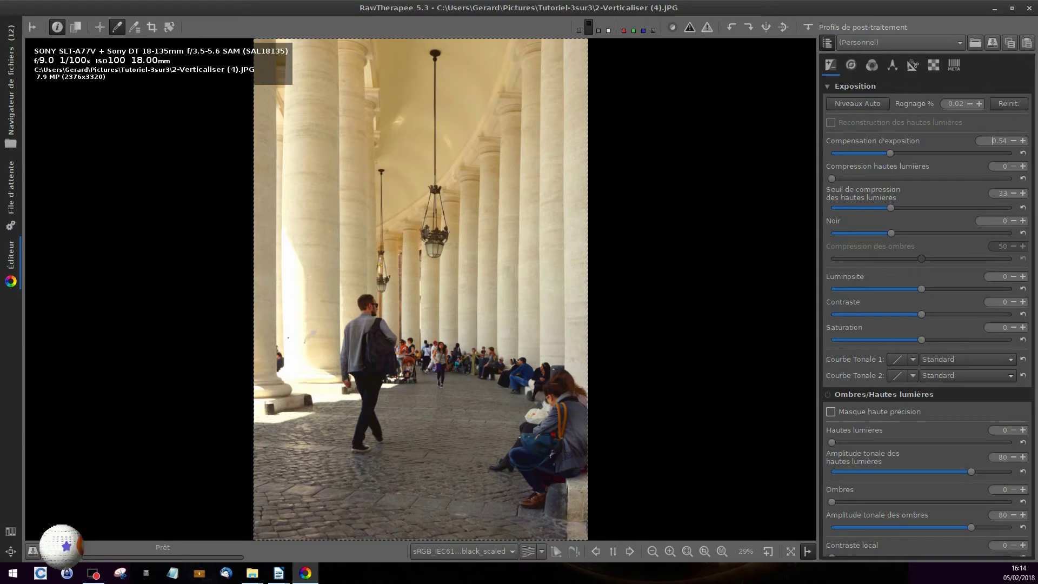
Step: Turn on the clipped-highlight indication and lower the exposure compensation to -0.06
left_click(708, 31)
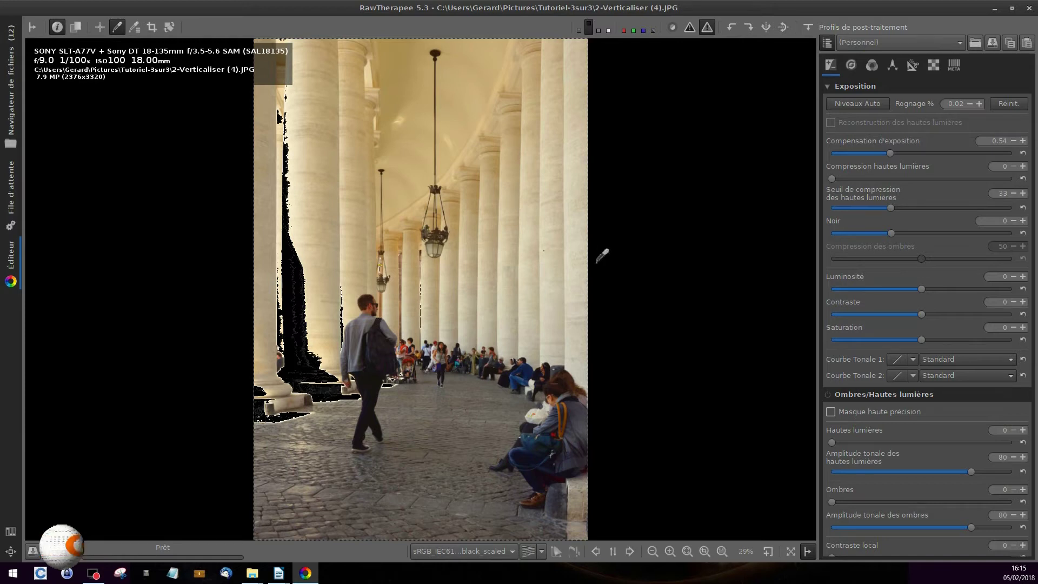
left_click(1014, 141)
left_click(1014, 141)
left_click(1014, 141)
left_click(1014, 141)
left_click(1014, 140)
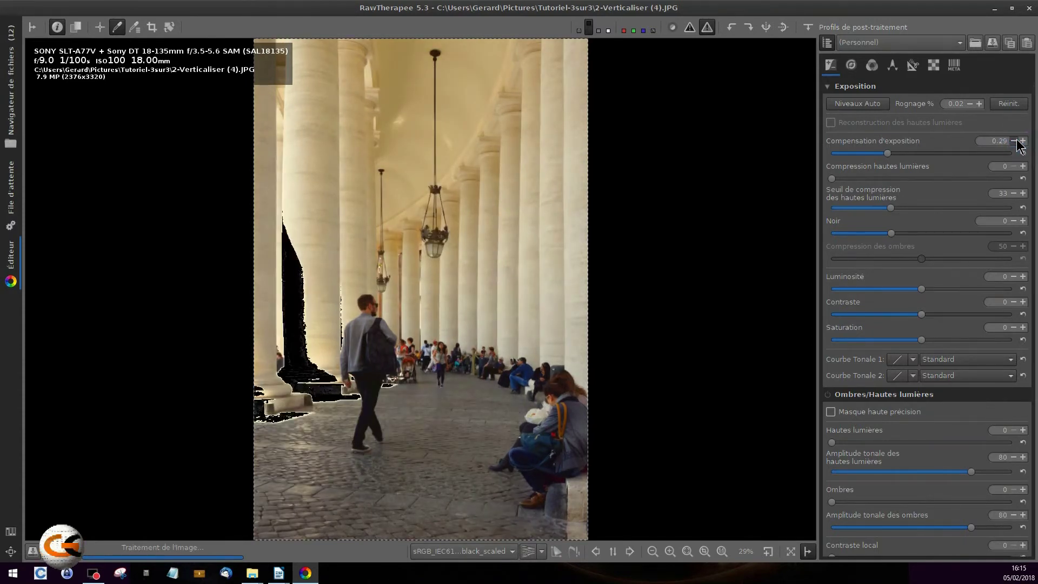
left_click(1014, 140)
left_click(1014, 141)
left_click(1014, 141)
left_click(1014, 140)
left_click(1014, 140)
left_click(1014, 140)
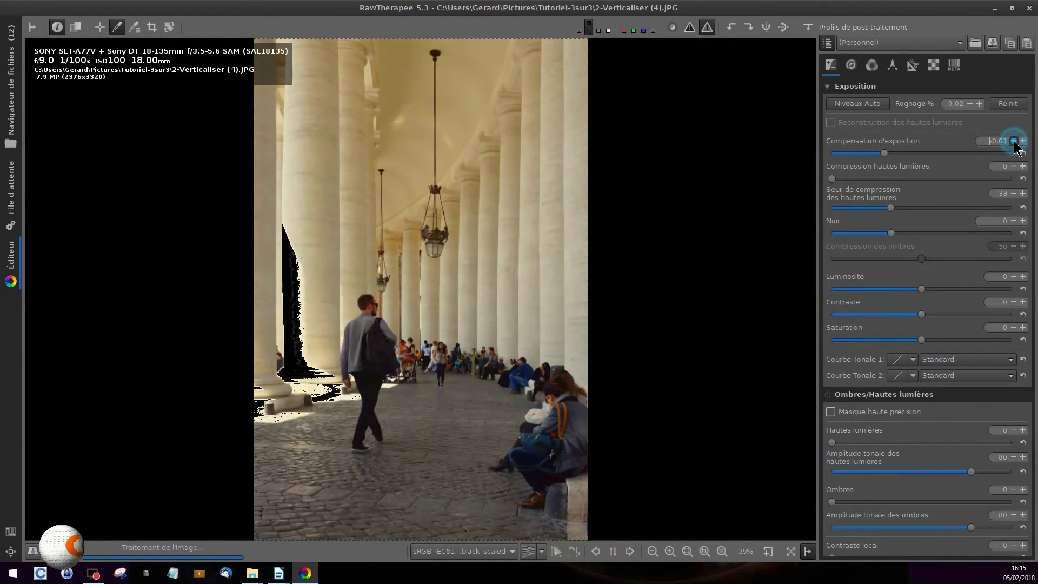
left_click(1014, 141)
left_click(1014, 140)
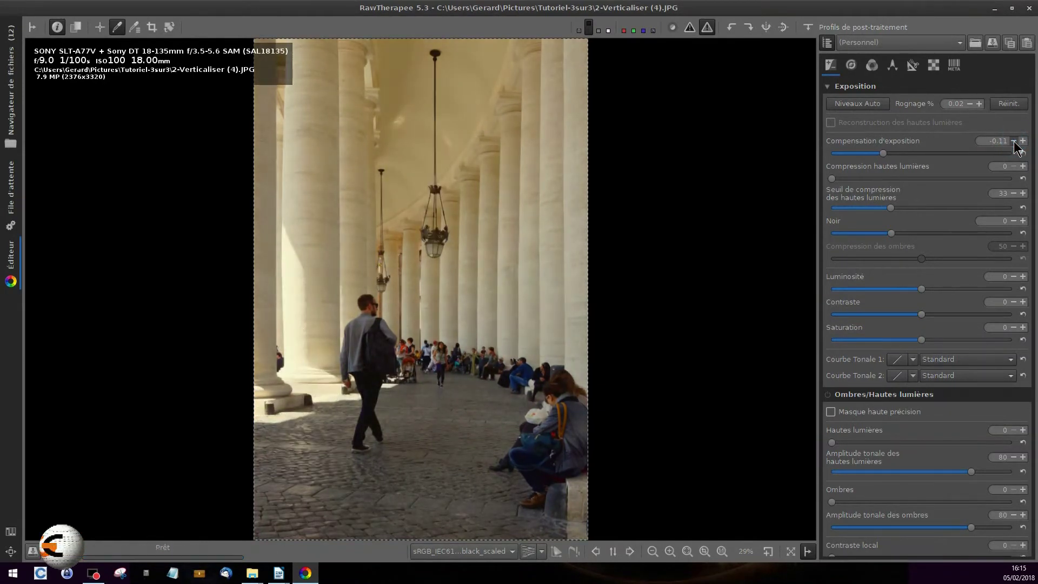
left_click(1022, 142)
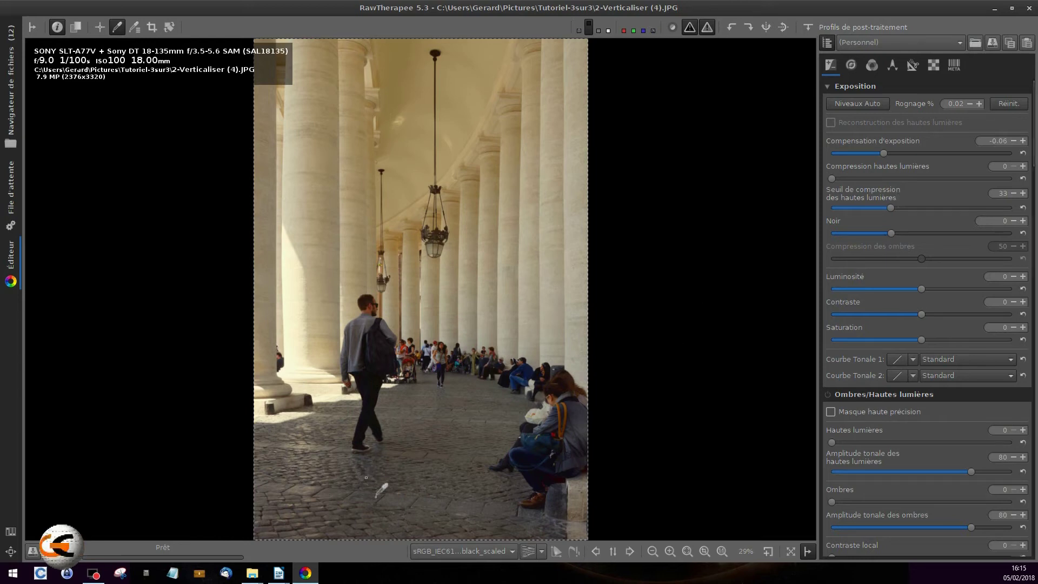
Step: Set the black level (Noir) of the exposure settings to 249
left_click_drag(892, 235, 895, 232)
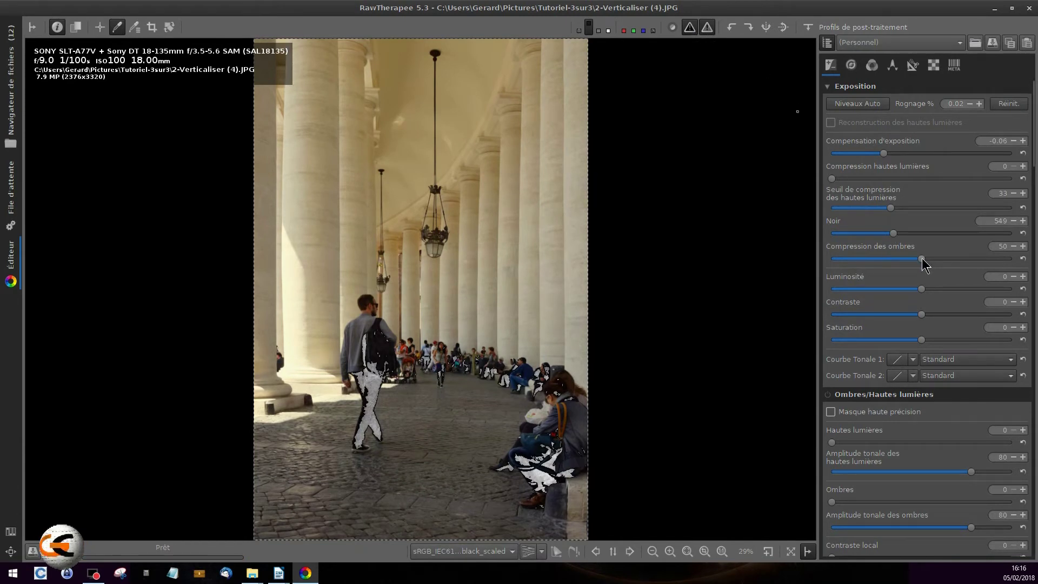
left_click(1013, 221)
left_click(1013, 221)
left_click(1013, 221)
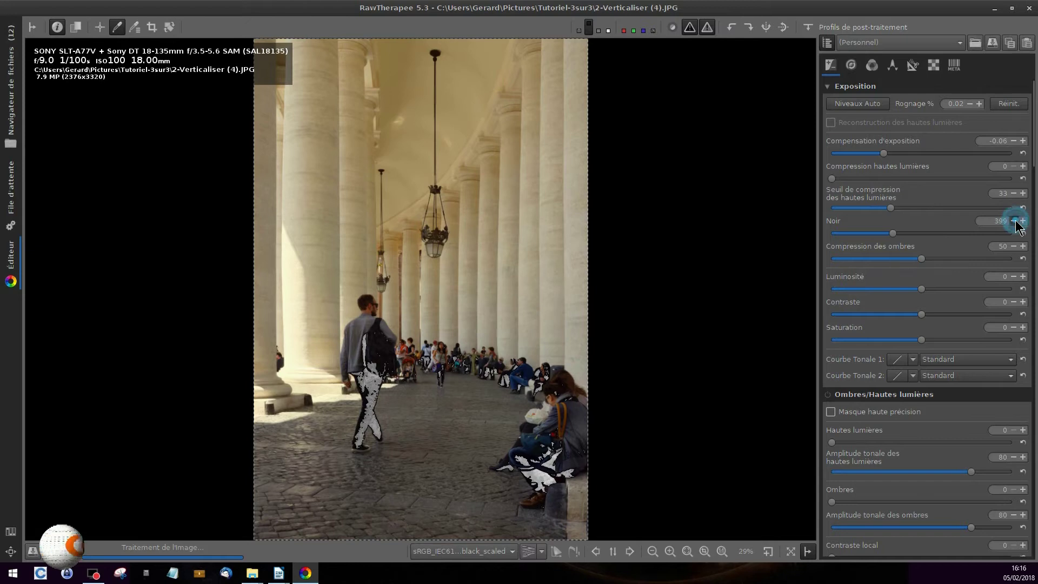
left_click(1013, 221)
left_click(1013, 221)
left_click(1013, 221)
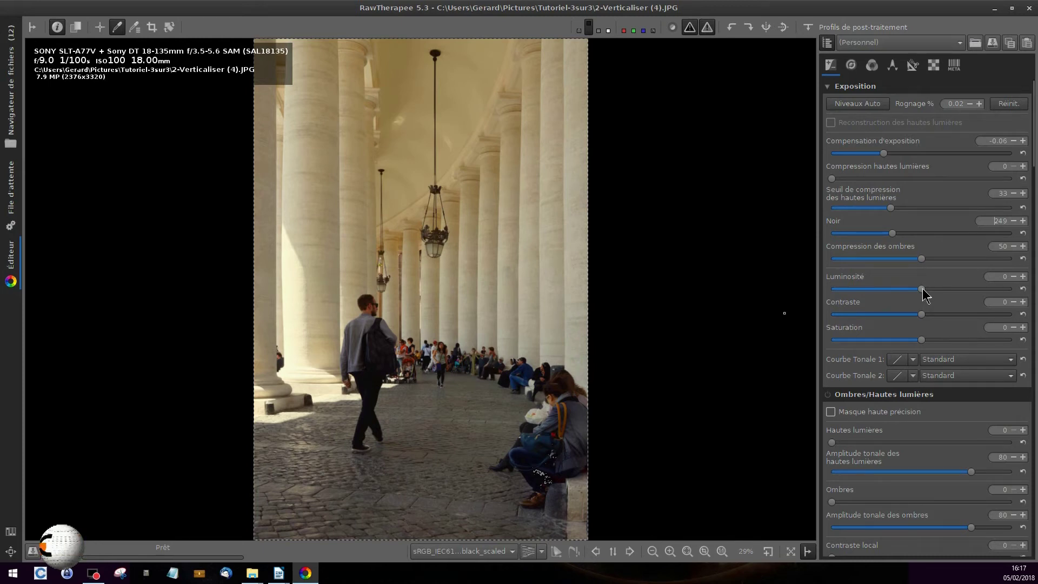
Step: Raise the brightness (Luminosité) in the exposure settings to 24
left_click(1022, 277)
left_click(1022, 277)
left_click(1022, 276)
left_click(1022, 276)
left_click(1022, 276)
left_click(1023, 277)
left_click(1022, 277)
left_click(1022, 277)
left_click(1022, 277)
left_click(1022, 277)
left_click(1022, 277)
left_click(1022, 276)
left_click(1022, 277)
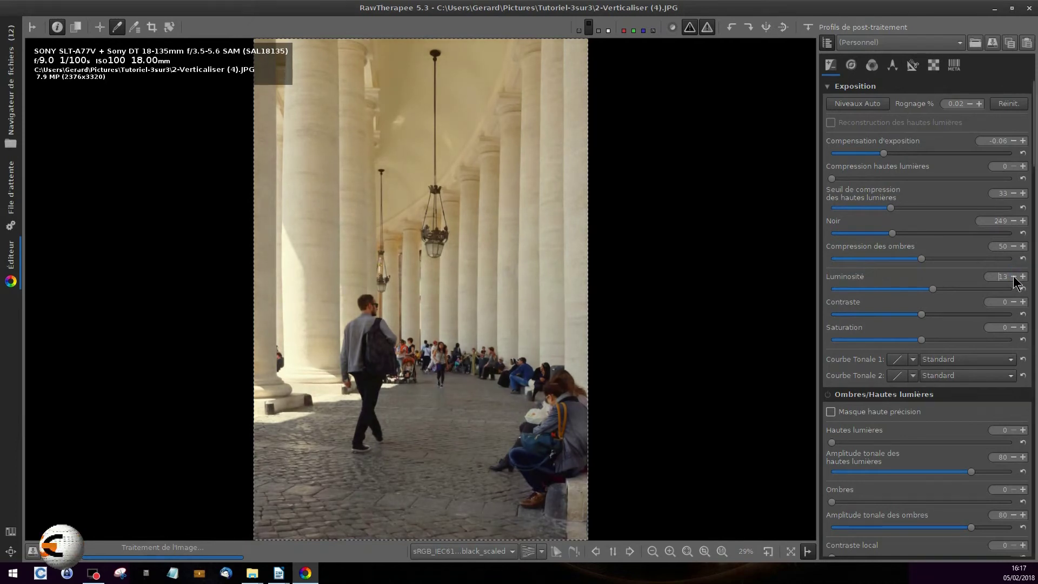
left_click_drag(932, 290, 940, 294)
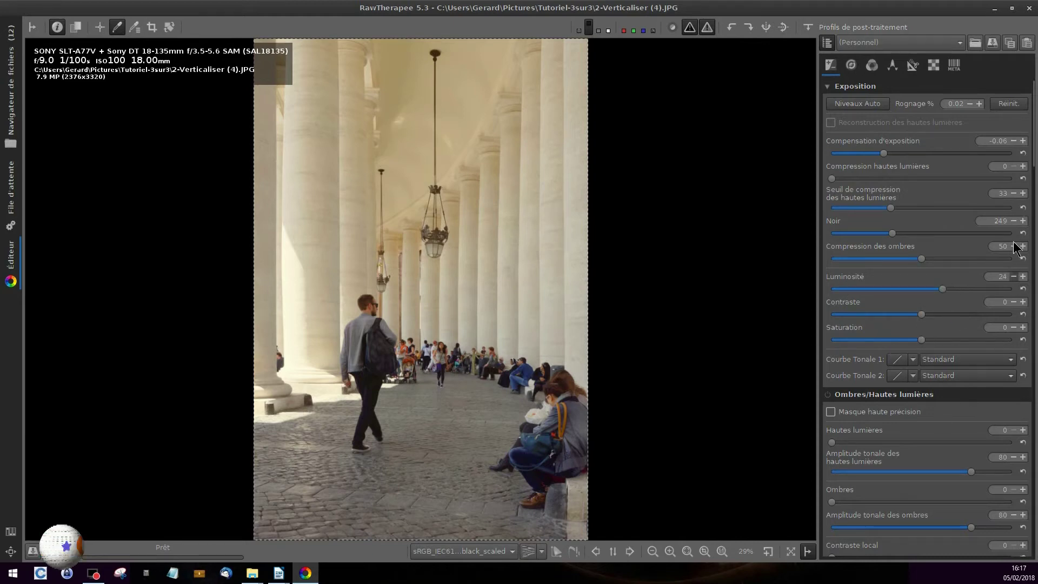
Step: Enable the Ombres/Hautes lumières correction and set its shadows value (Ombres) to 12
left_click_drag(1033, 138, 1034, 188)
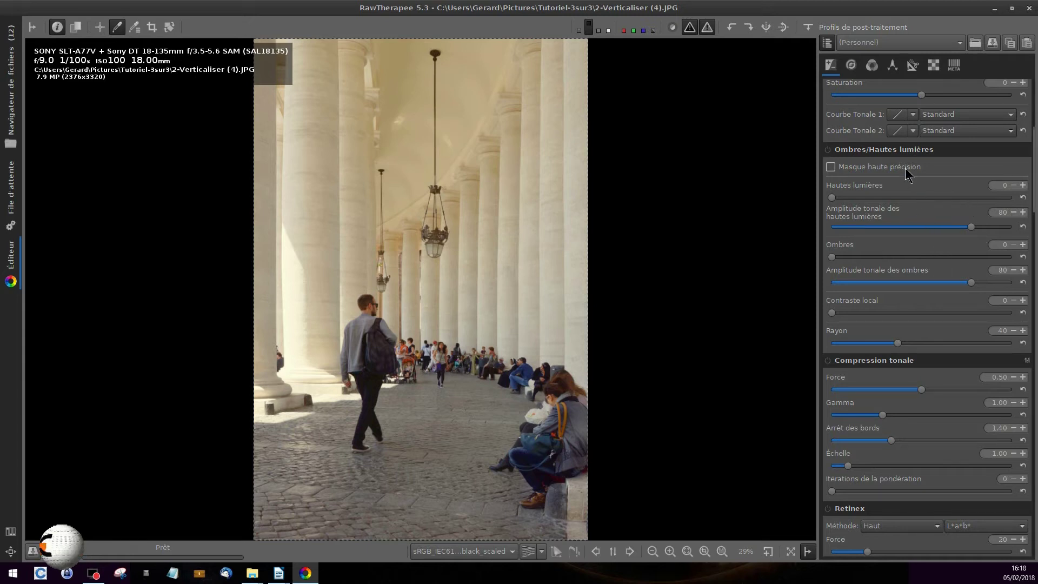
left_click(828, 150)
left_click(827, 150)
left_click(828, 150)
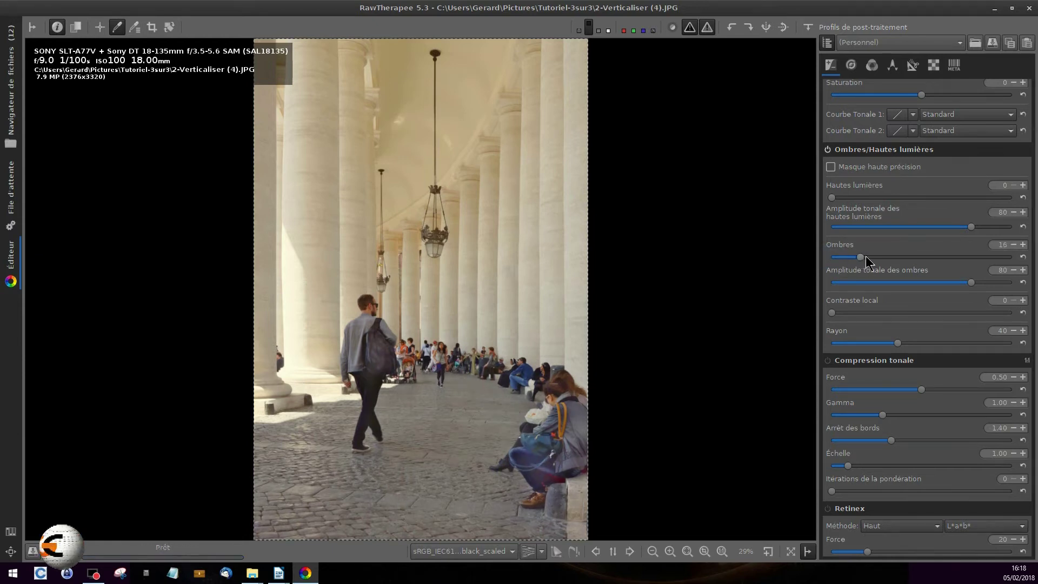
left_click_drag(863, 259, 855, 254)
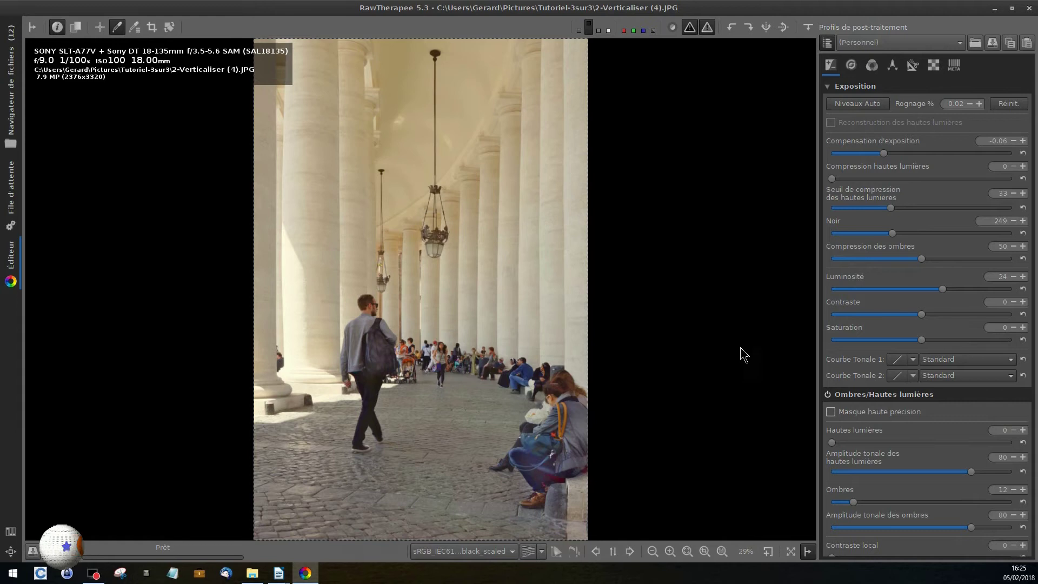
Step: In the Lab adjustments (Ajustements Lab), set Luminosité to 5 and Contraste to 2
scroll(962, 364, "down", 3)
scroll(961, 364, "down", 12)
scroll(962, 364, "down", 2)
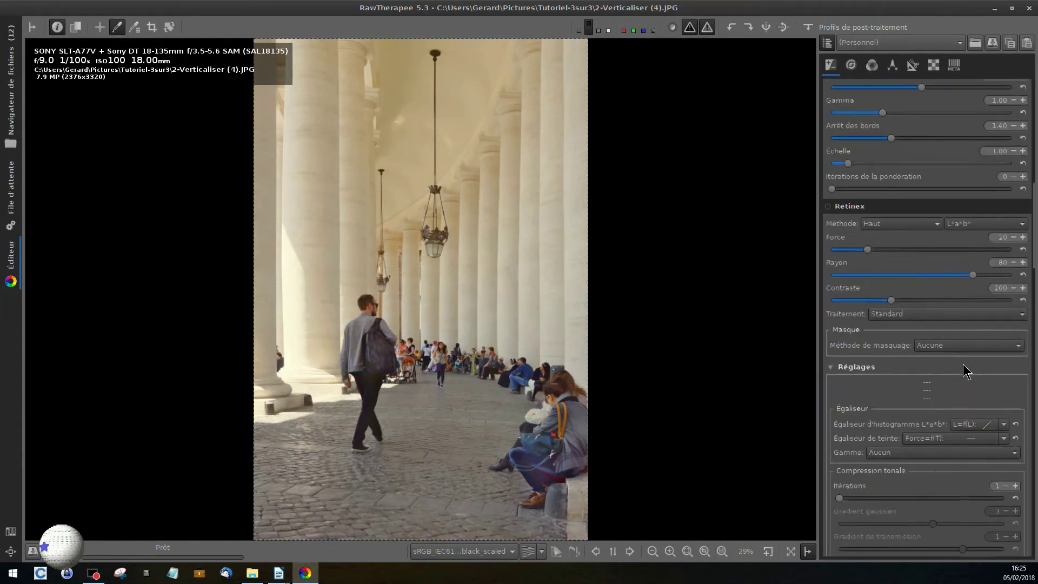
scroll(965, 372, "down", 15)
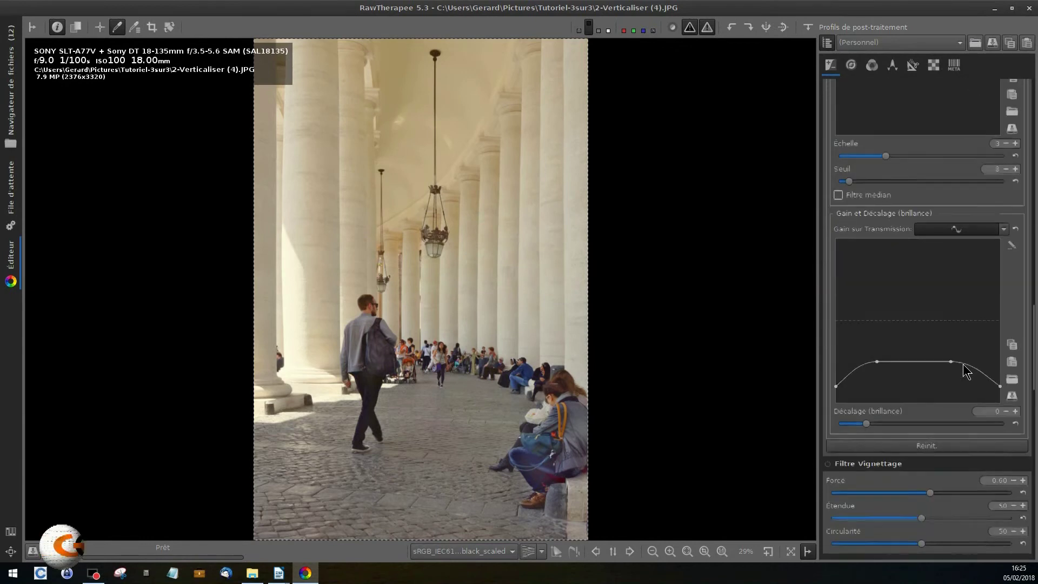
scroll(965, 372, "down", 8)
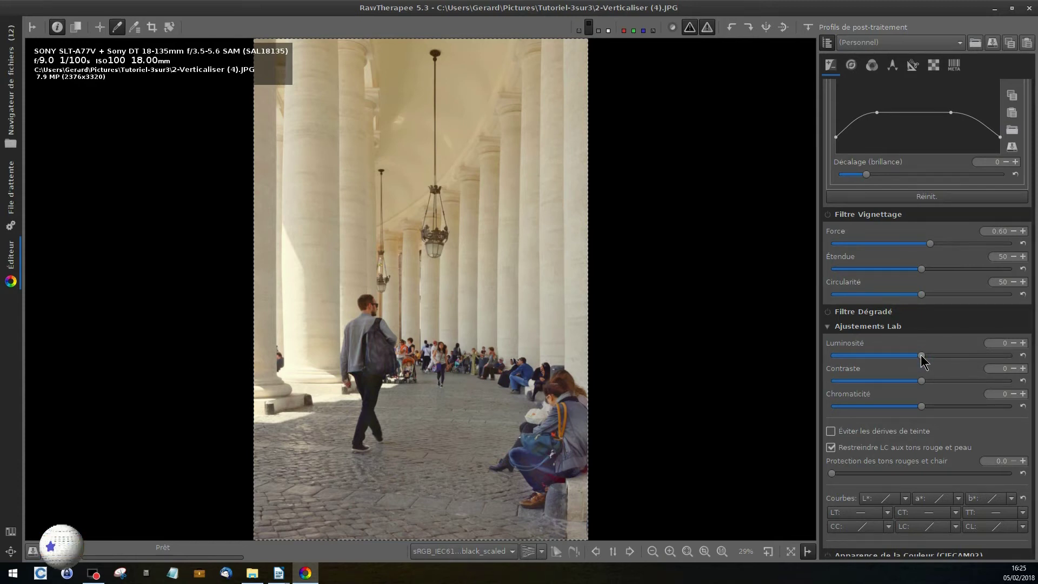
mouse_move(922, 356)
left_mouse_down()
mouse_move(949, 357)
mouse_move(940, 357)
left_mouse_up()
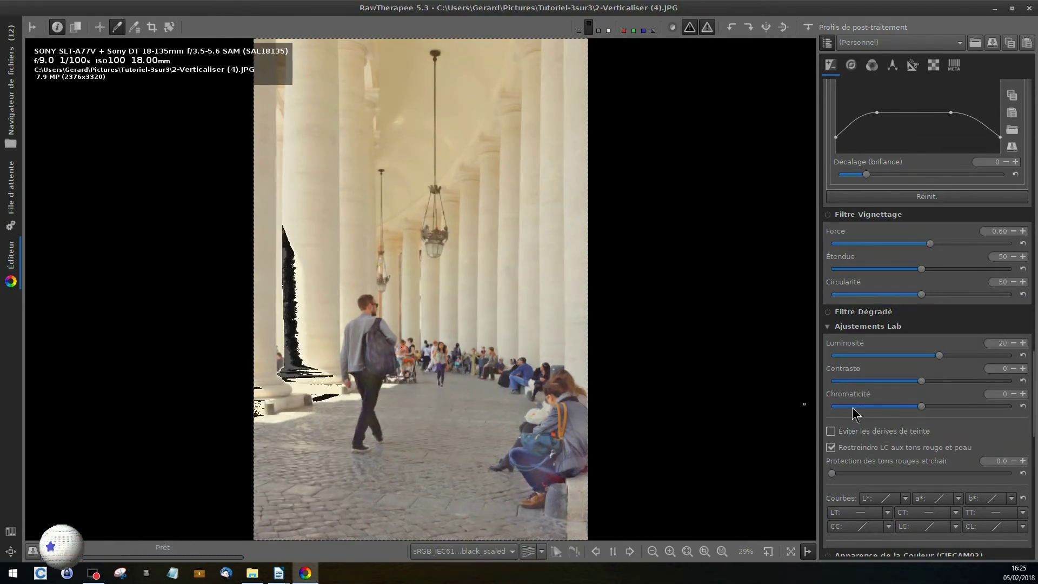
left_click_drag(940, 356, 926, 357)
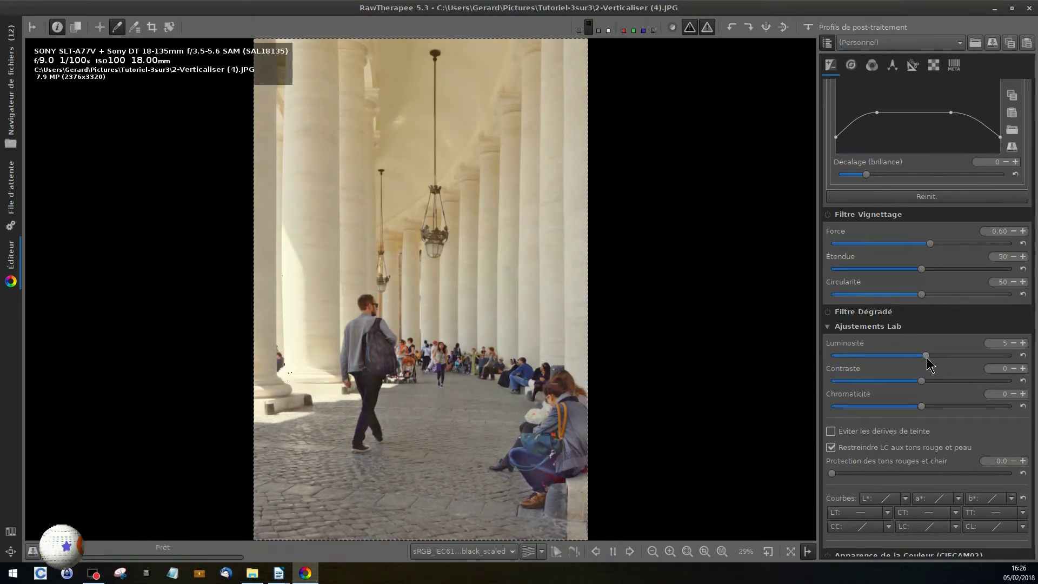
left_click_drag(922, 382, 925, 386)
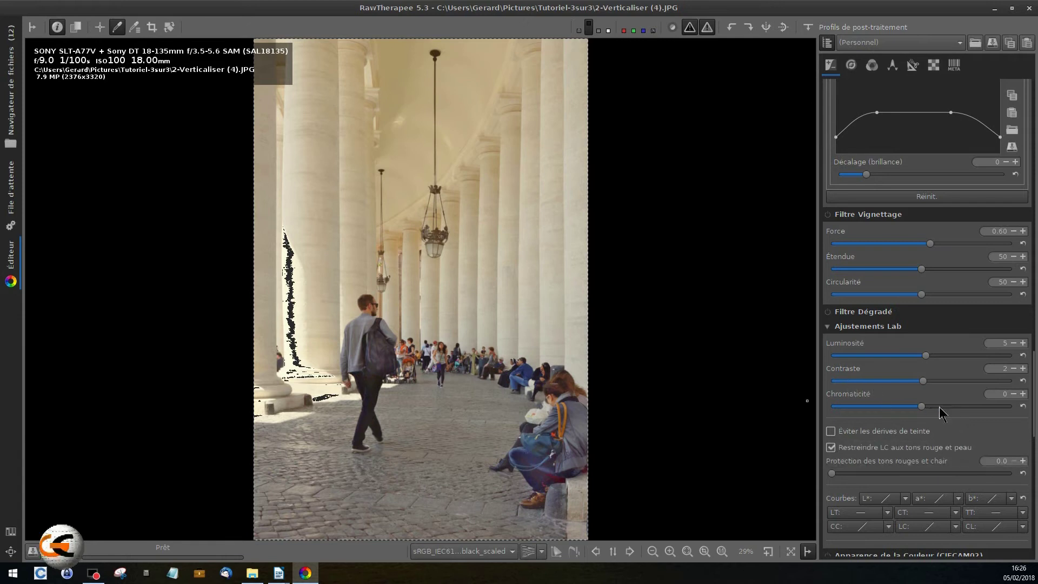
Step: Enable Vibrance and raise the linked pastel and saturated tones to 18
left_click(874, 67)
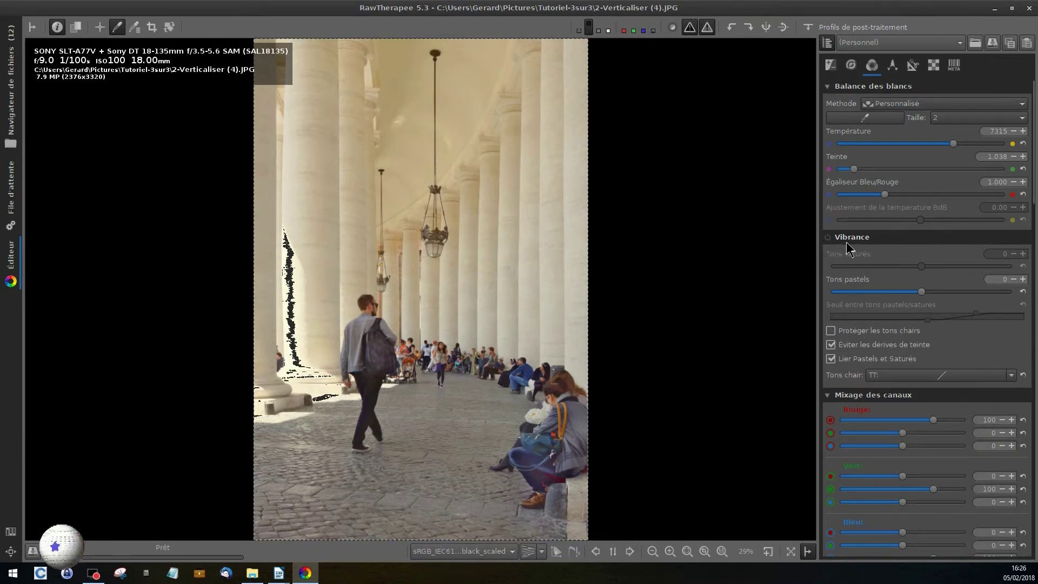
left_click(829, 238)
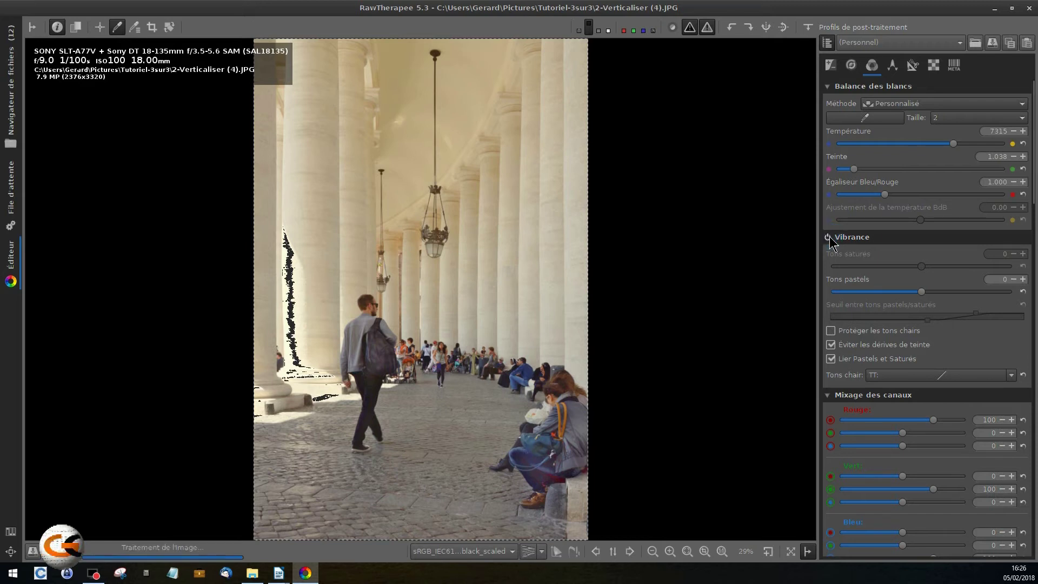
left_click_drag(921, 294, 936, 291)
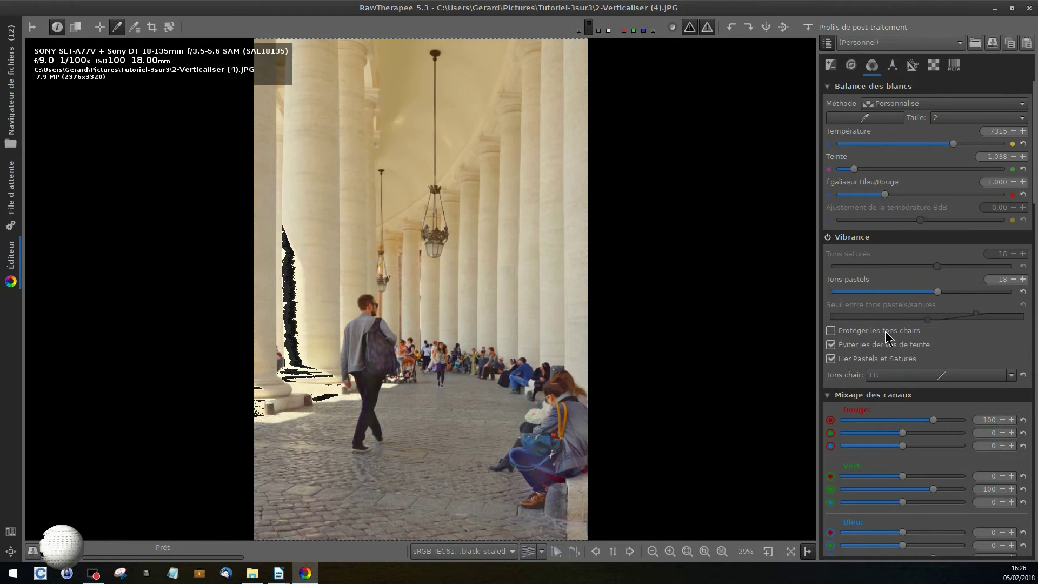
Step: Enable skin tone protection (Protéger les tons chairs) in the Vibrance settings
left_click(831, 331)
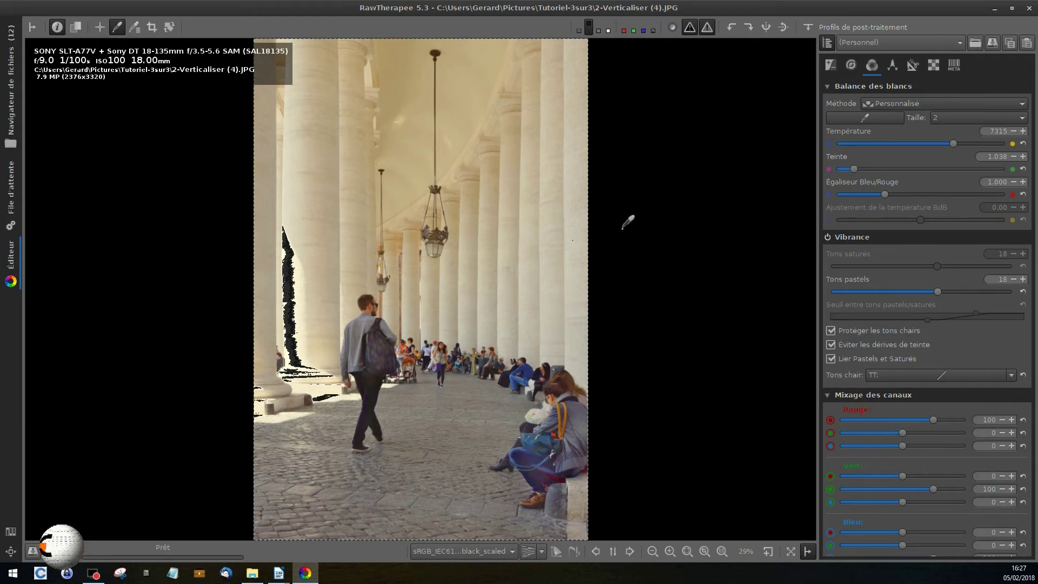
Step: Show the detail settings, open a 100% detail window and place its frame over the walking man's head
left_click(851, 66)
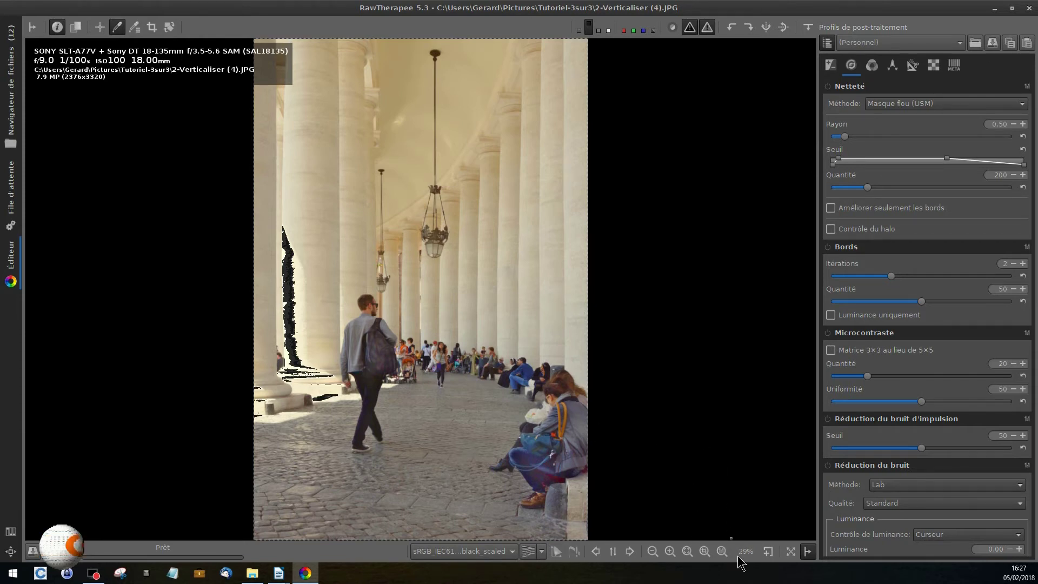
left_click(769, 555)
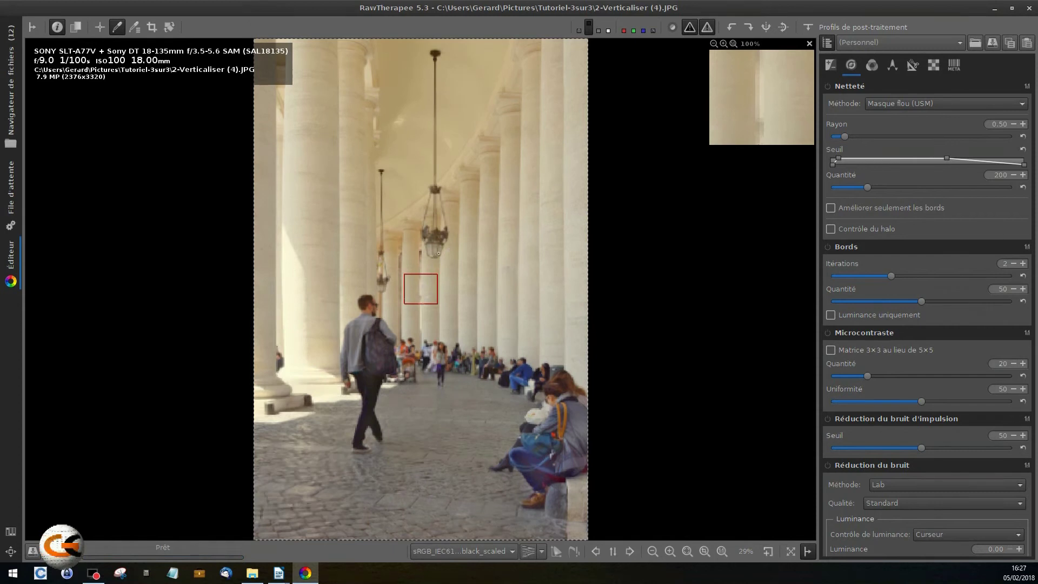
left_click_drag(420, 289, 378, 301)
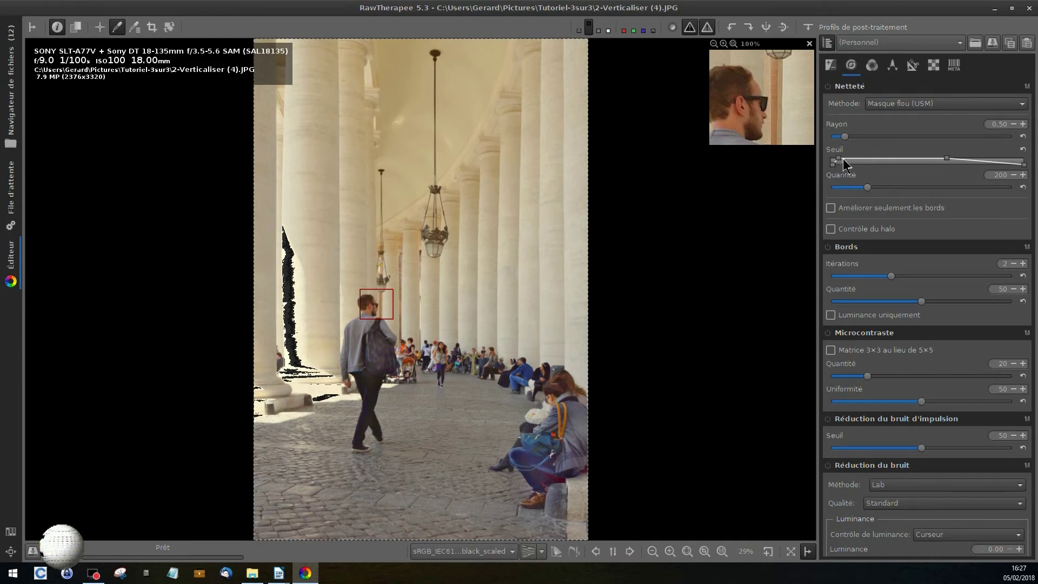
Step: Enable sharpening (Netteté) with a Rayon of 0.91 and halo control, leaving Améliorer seulement les bords off
left_click(828, 86)
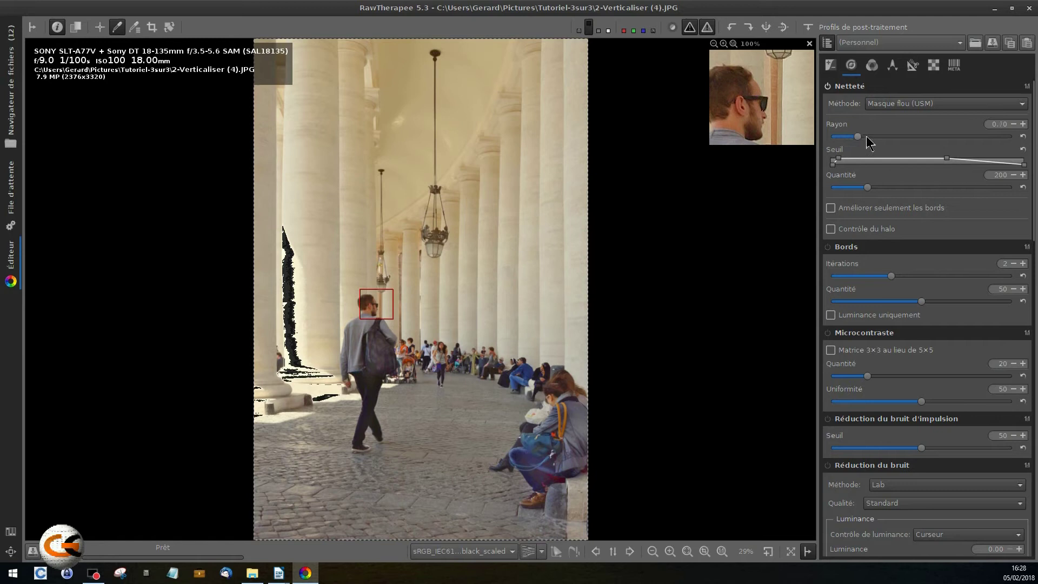
left_click_drag(867, 137, 878, 135)
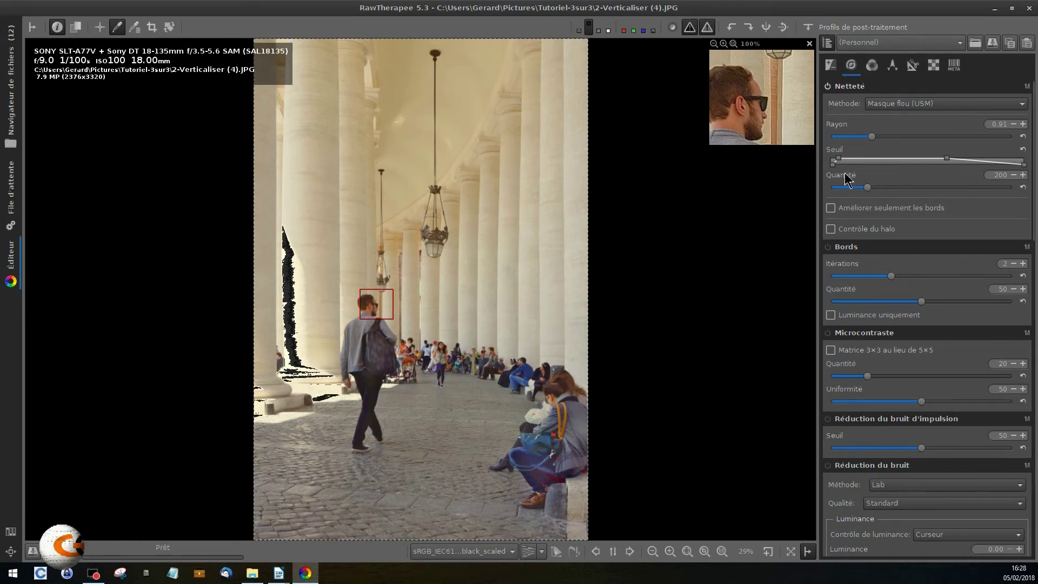
left_click(831, 210)
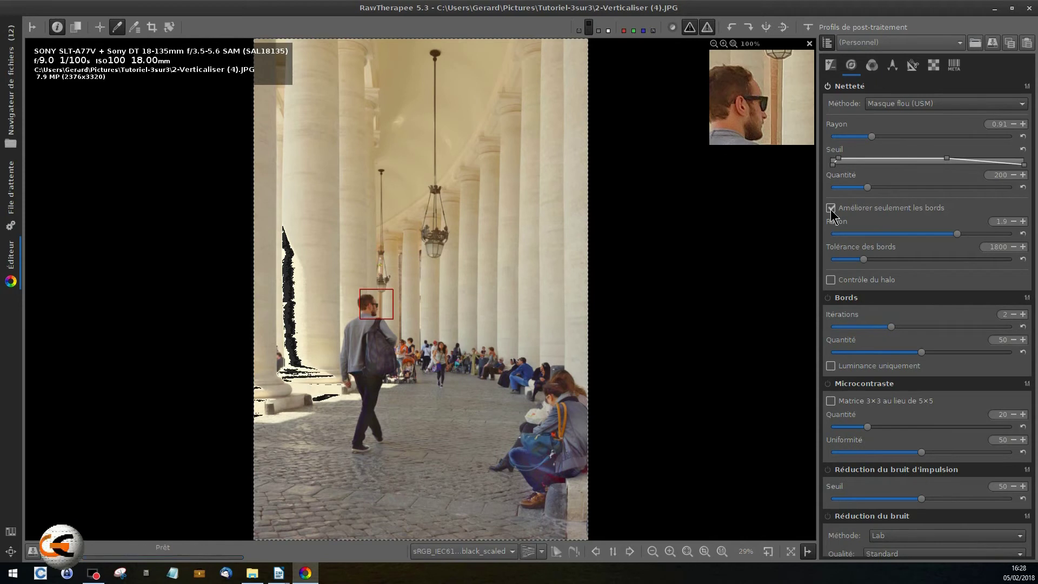
left_click(830, 209)
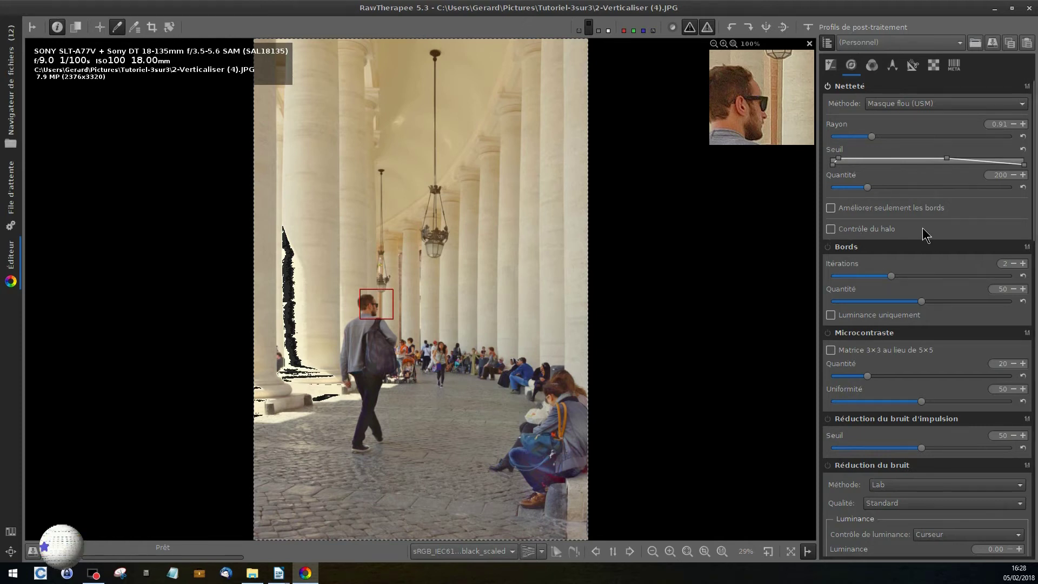
left_click(831, 229)
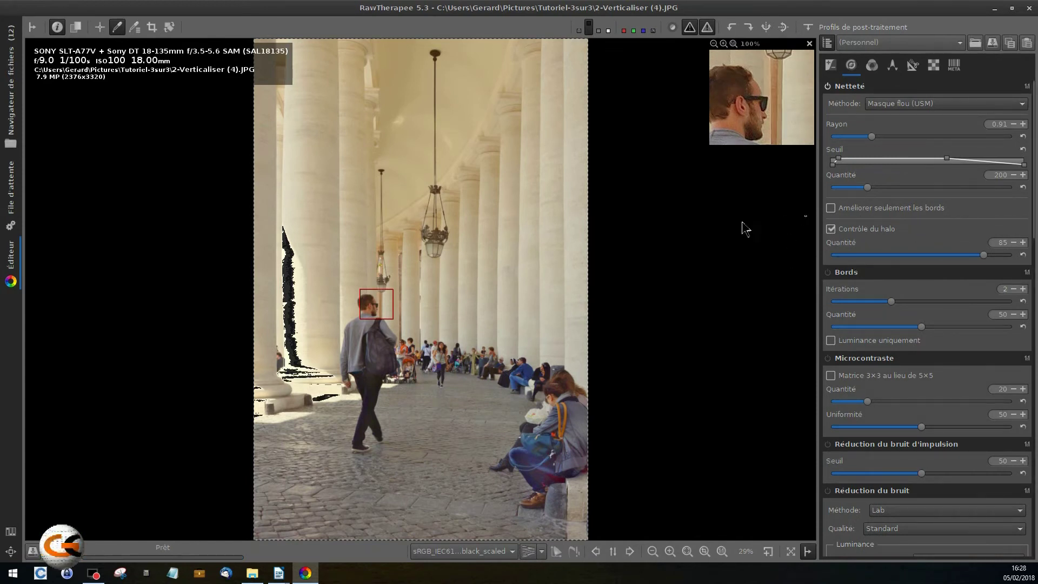
Step: Examine the sharp areas of the photo with the focus mask overlay, and toggle the photo information overlay off and on
left_click(673, 28)
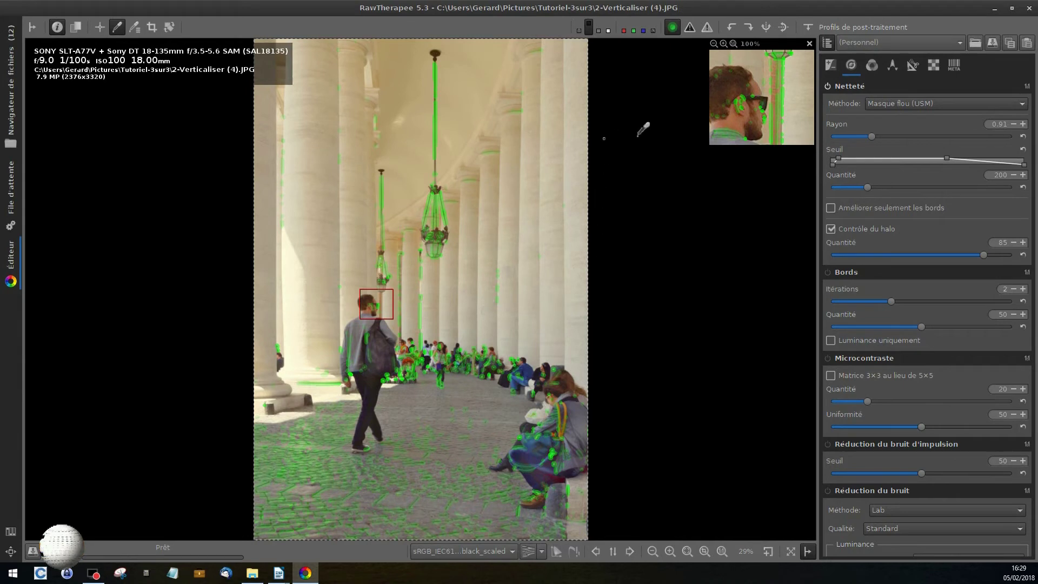
left_click(672, 29)
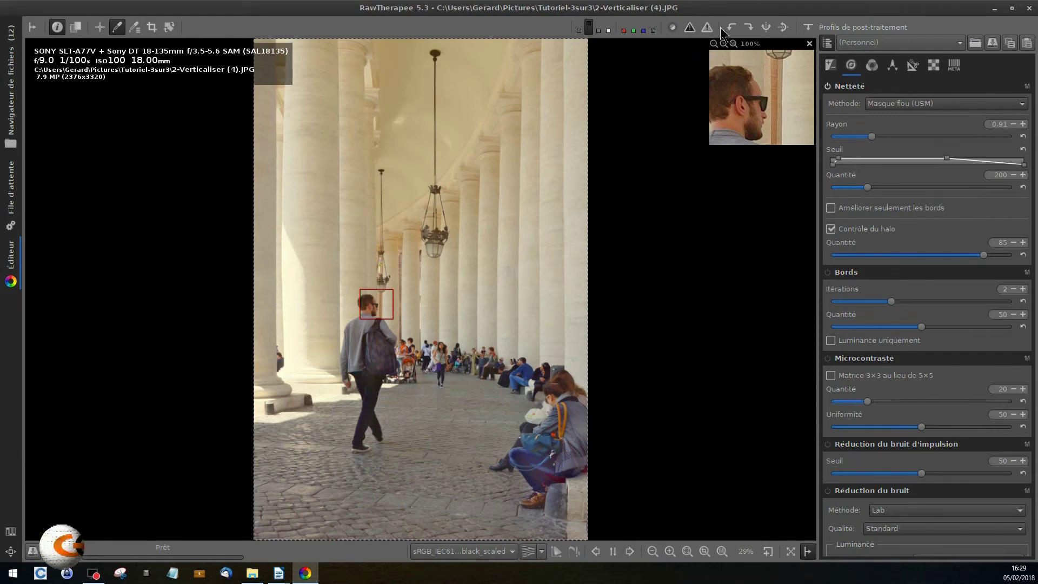
left_click(673, 28)
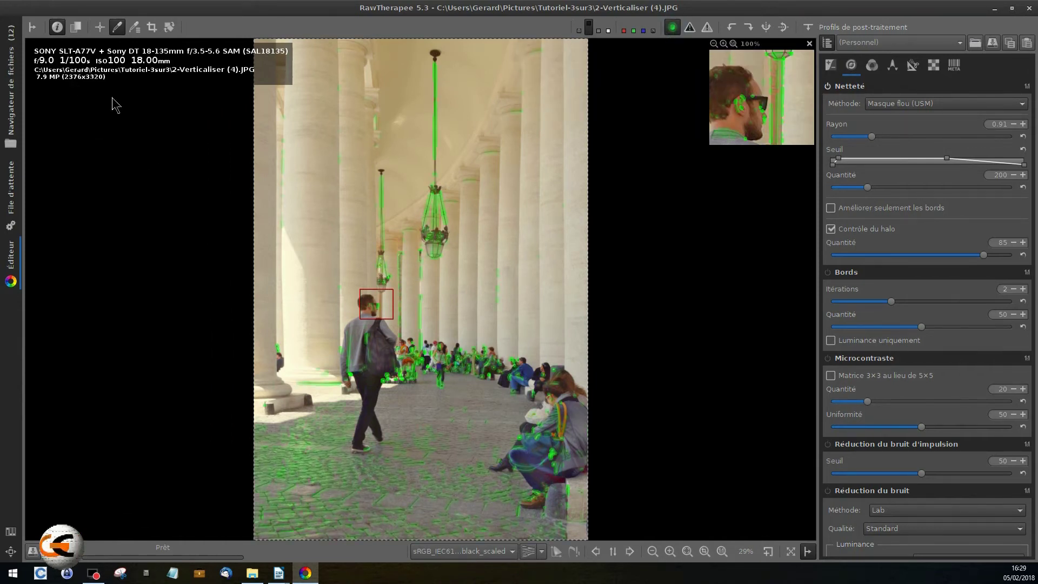
left_click(56, 28)
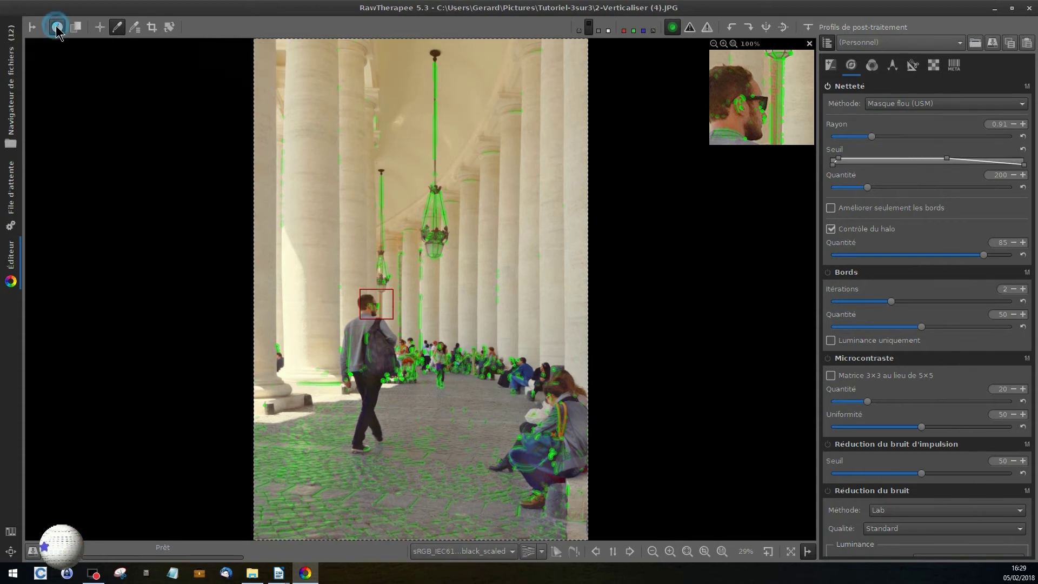
left_click(56, 28)
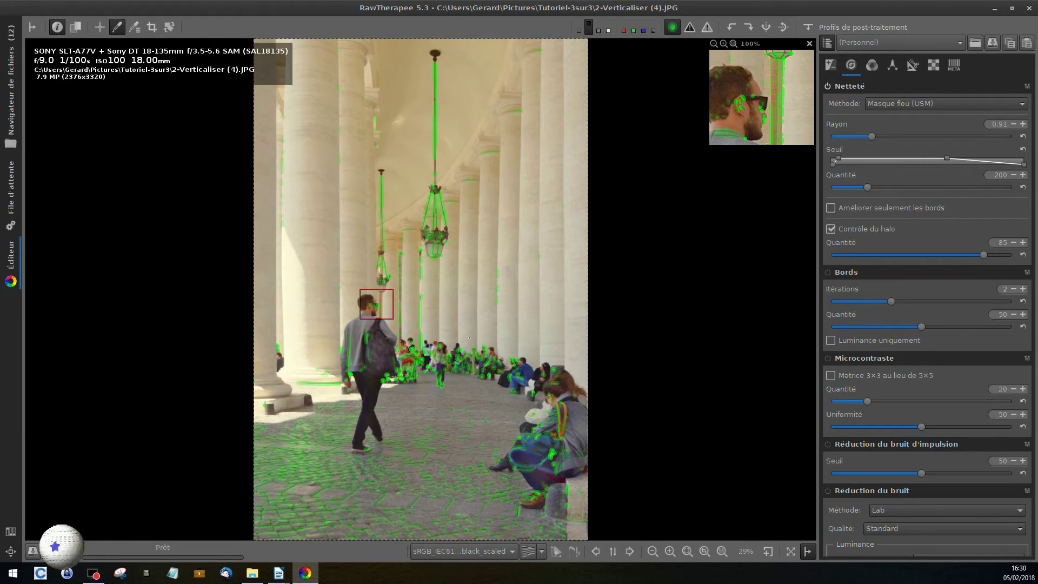
left_click(670, 29)
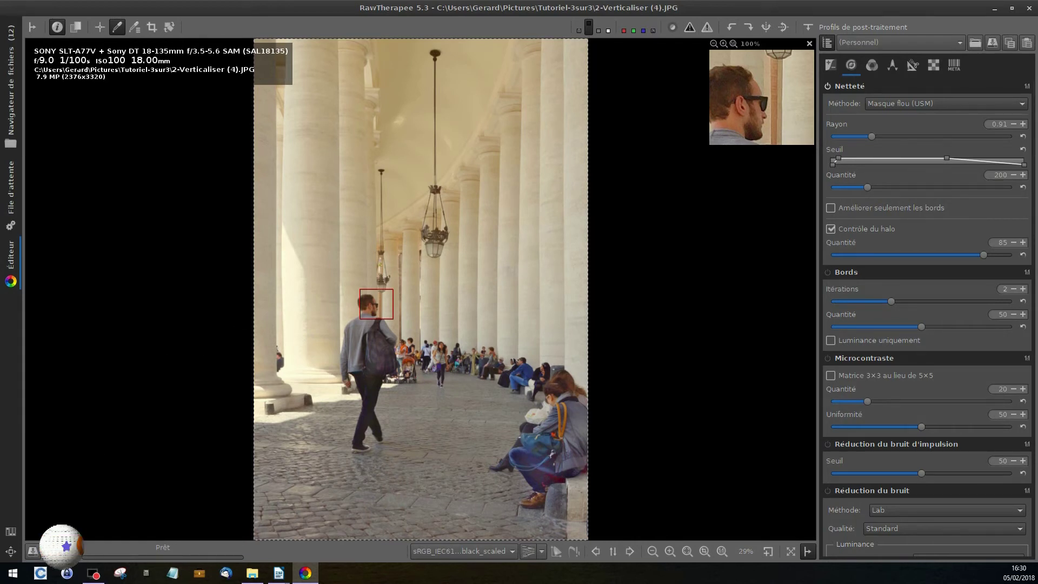
Step: Send the photo to the processing queue and check the export in the _File d'attente folder in File Explorer
key("ctrl+b")
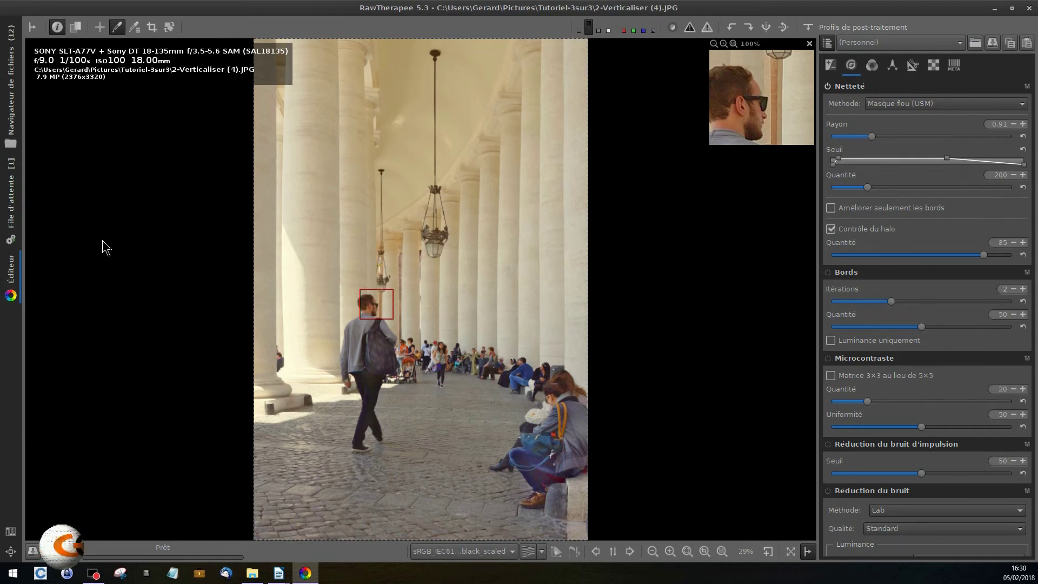
mouse_move(254, 576)
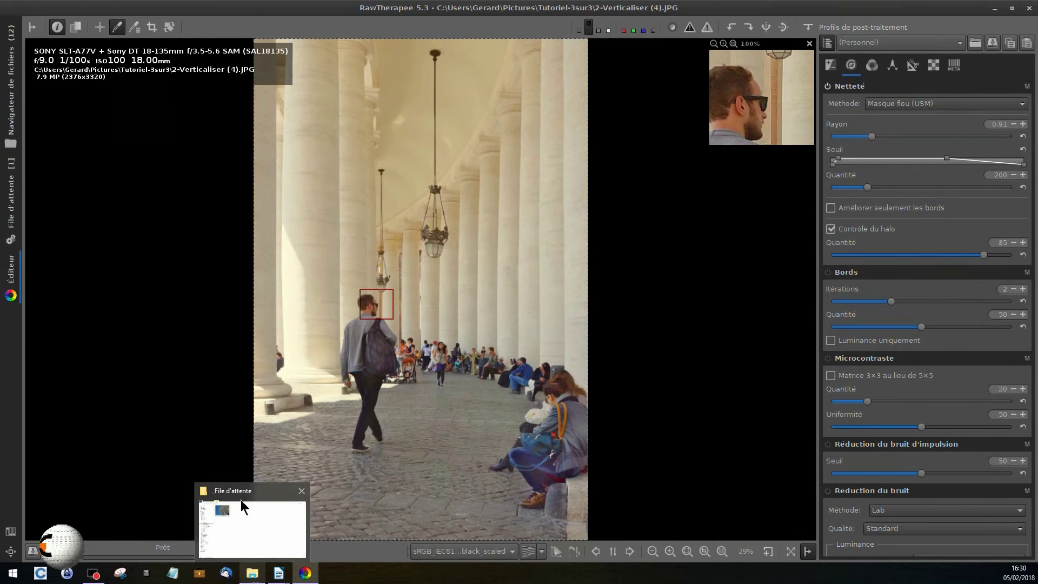
left_click(253, 574)
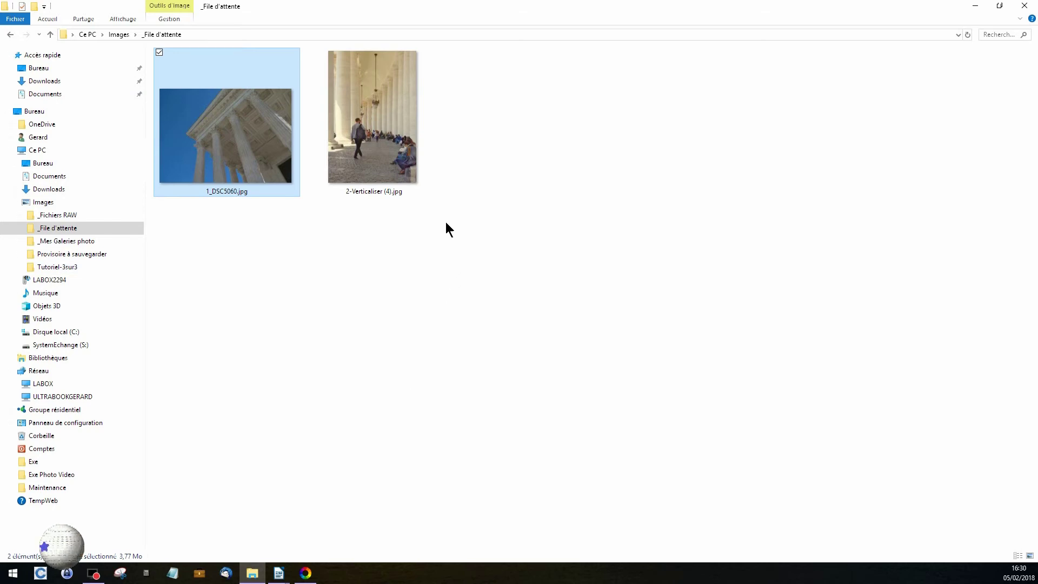
mouse_move(406, 161)
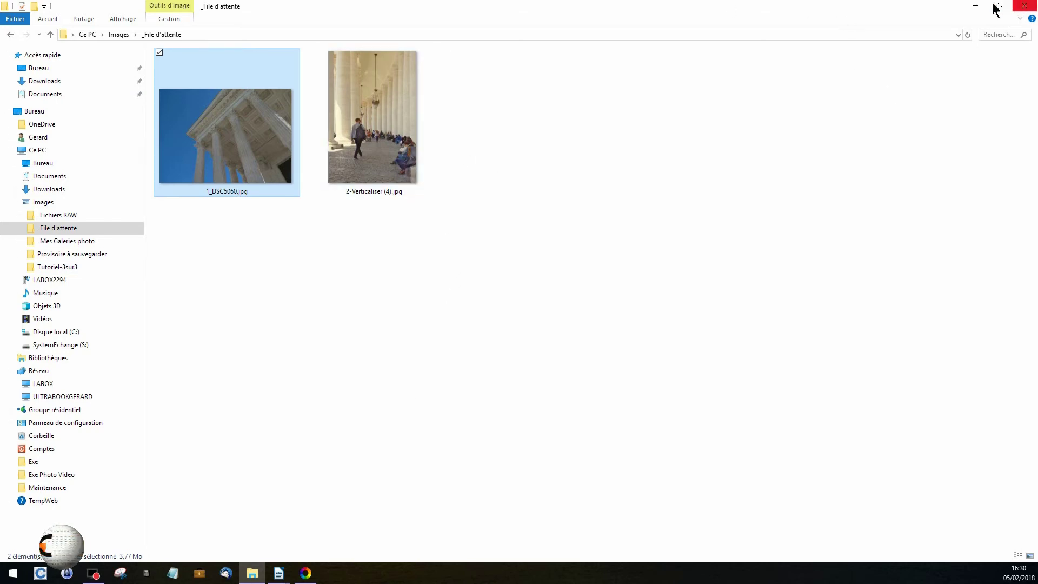
left_click(974, 6)
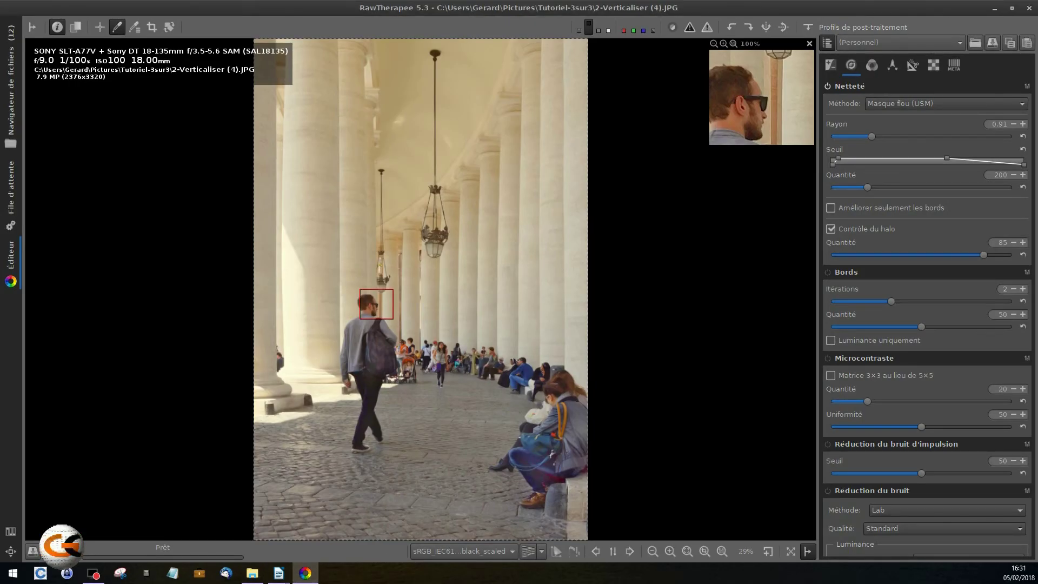
Step: Look at the source folder Tutoriel-3sur3 in File Explorer
key("alt+Tab")
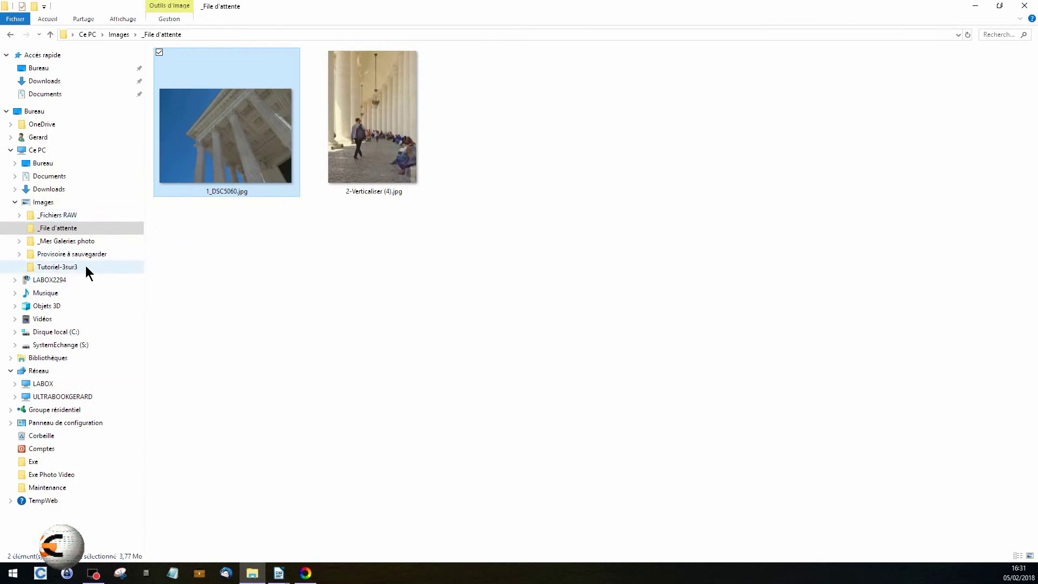
left_click(57, 267)
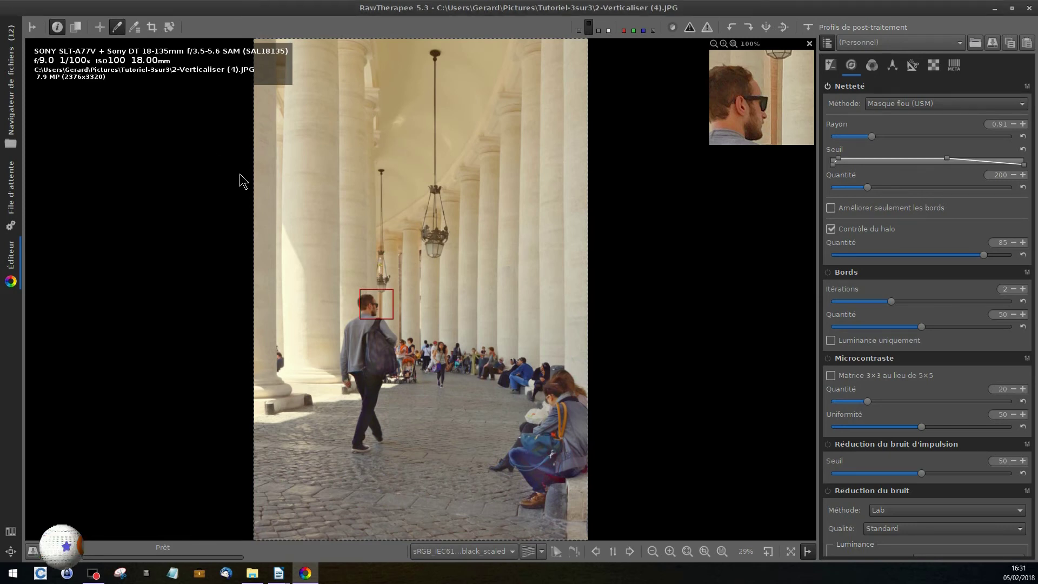
Step: In RawTherapee's file browser, rate 1_DSC5060.ARW and 2-Verticaliser (4).JPG three stars each
left_click(12, 103)
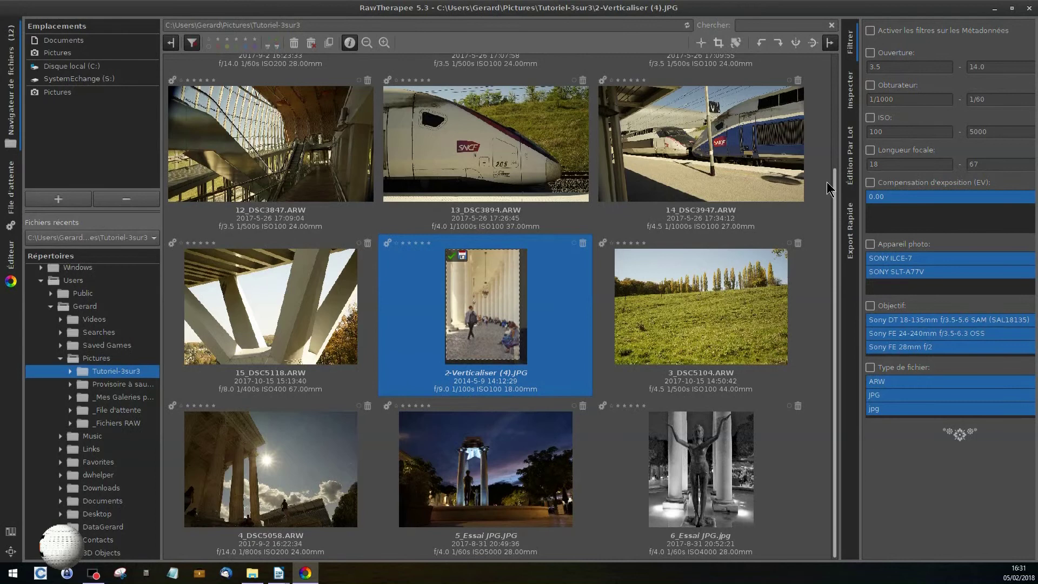
left_click_drag(837, 184, 835, 59)
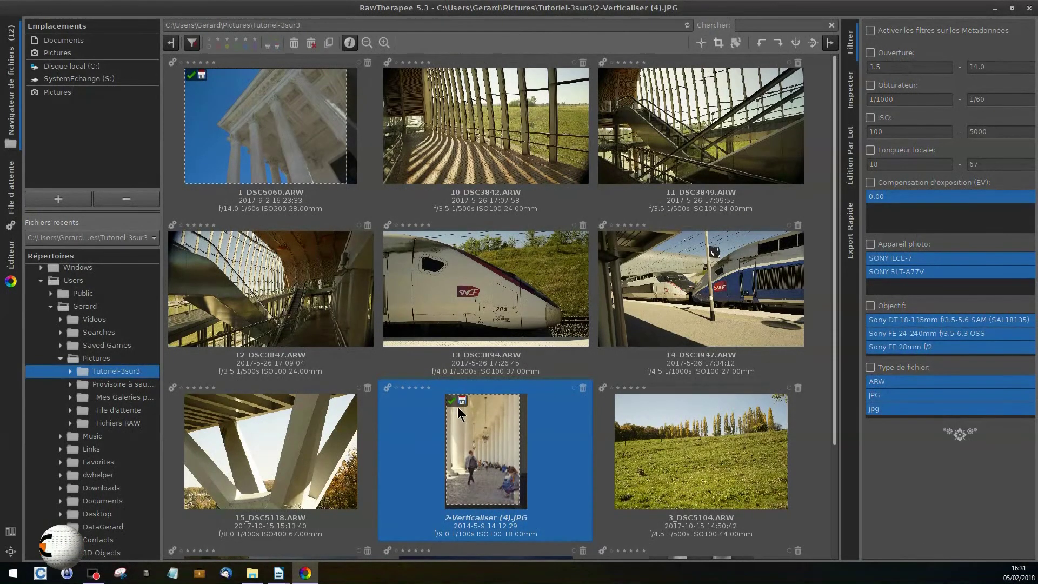
left_click(201, 63)
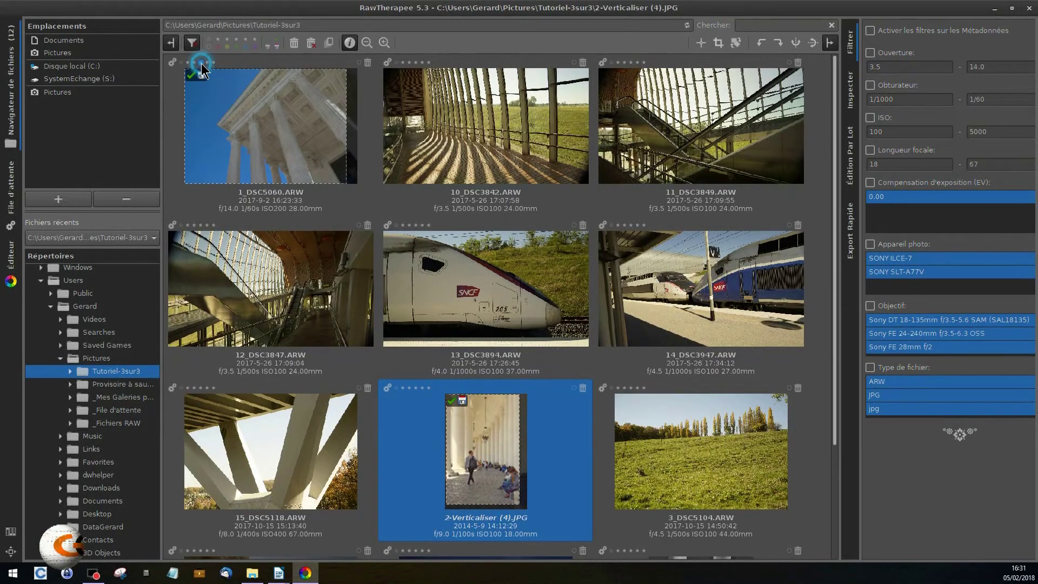
left_click(417, 390)
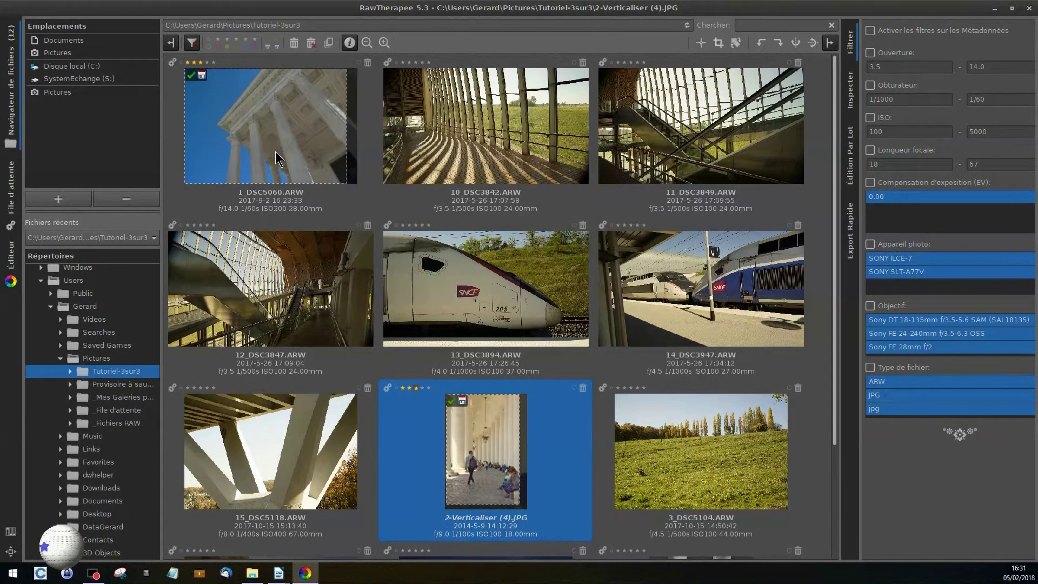
Step: Filter the file browser to show only three-star photos, and restore the view of all images in the folder
left_click(202, 75)
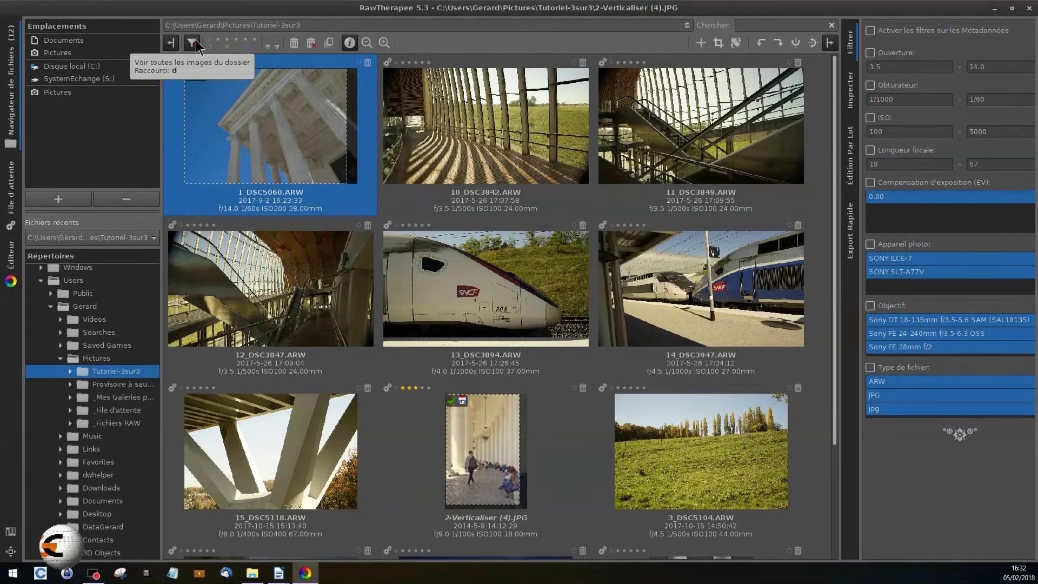
left_click(236, 40)
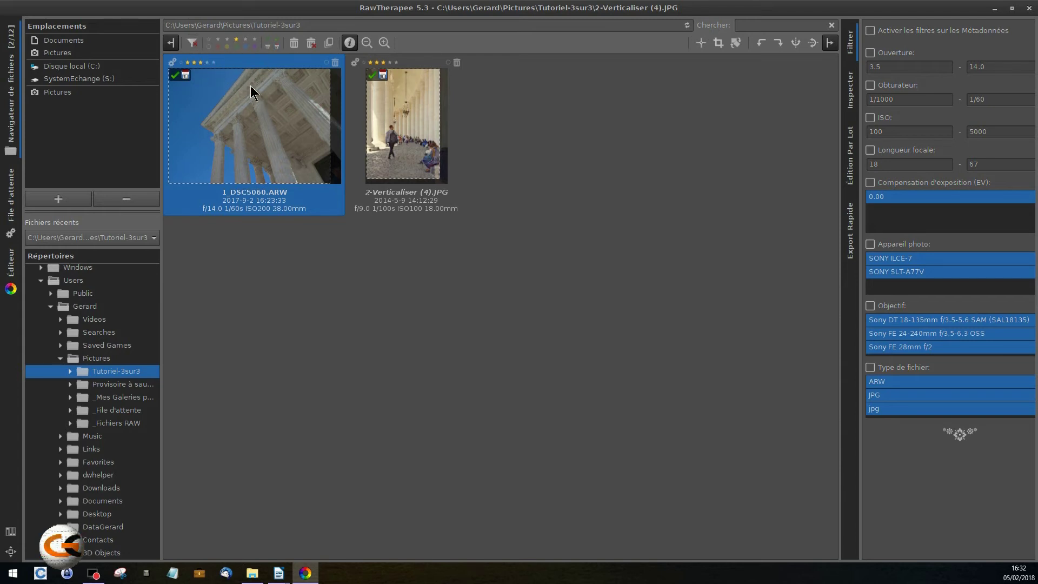
left_click(192, 42)
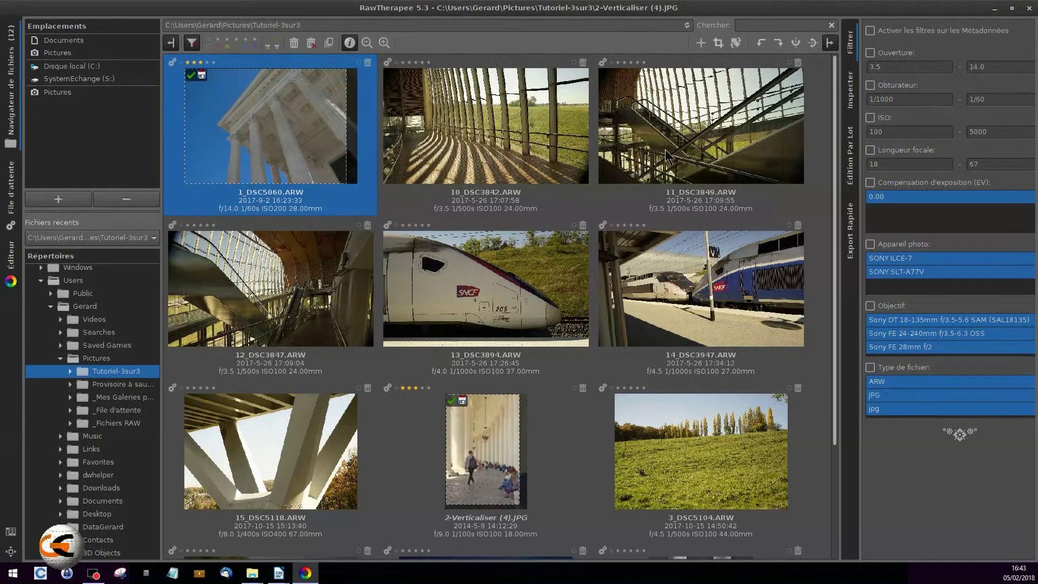
Step: Open 11_DSC3849.ARW, the escalator photo, in the editor
left_click(699, 147)
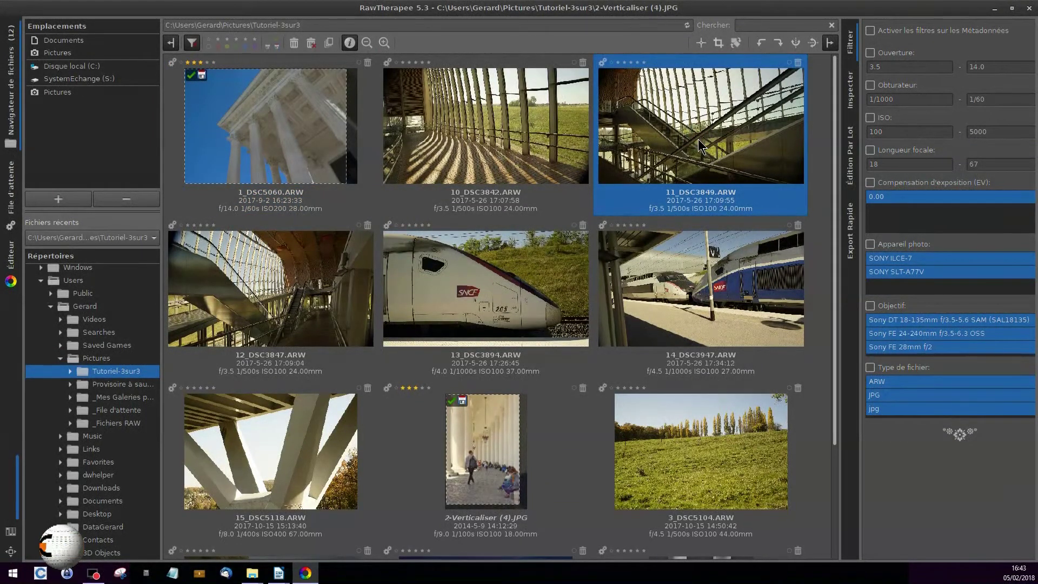
double_click(700, 146)
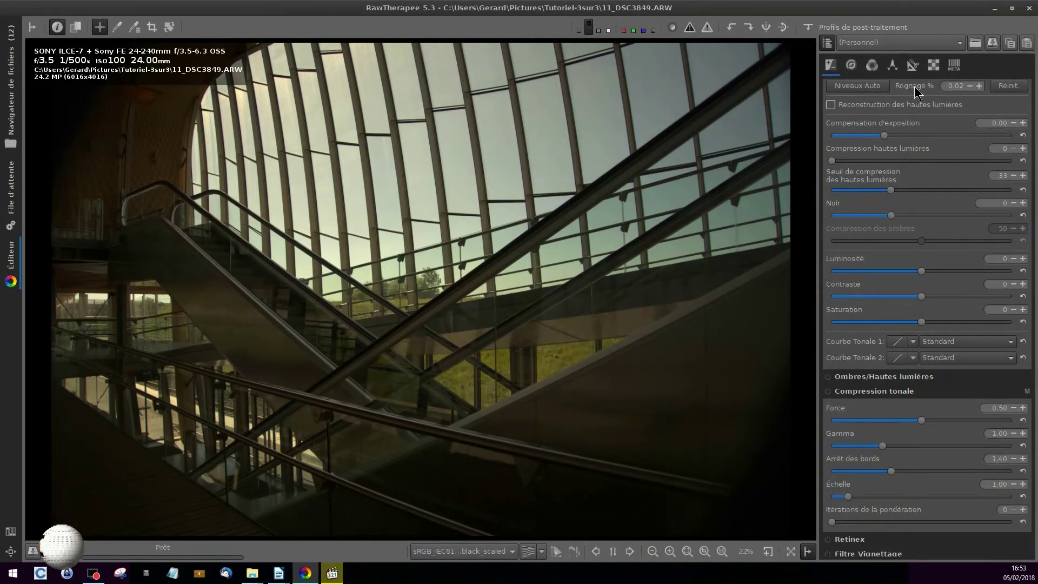
Step: Examine the camera makes and Sony models offered for the lens correction profile, keeping the current camera
left_click(912, 65)
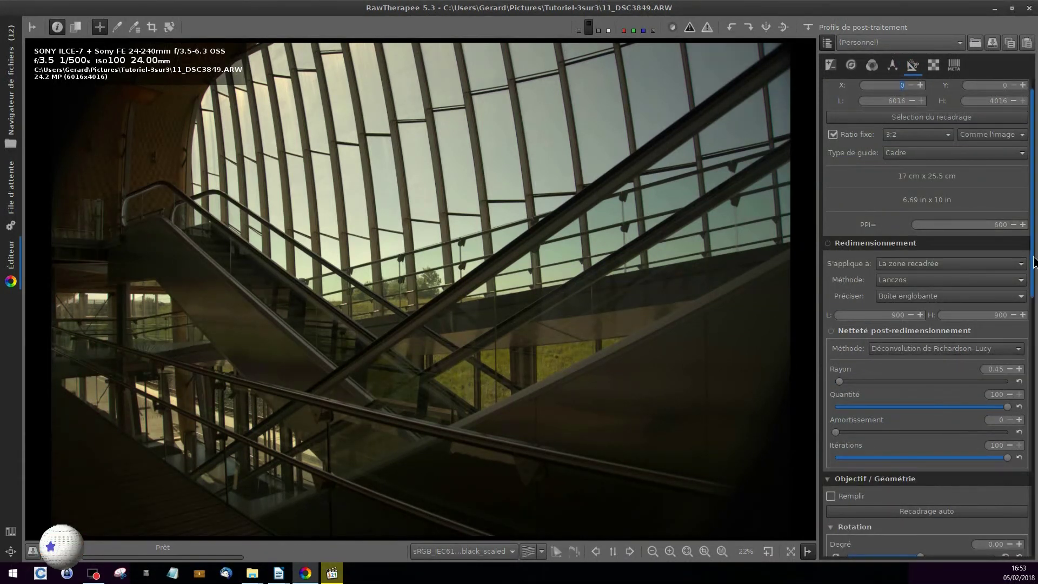
left_click_drag(1033, 262, 1026, 476)
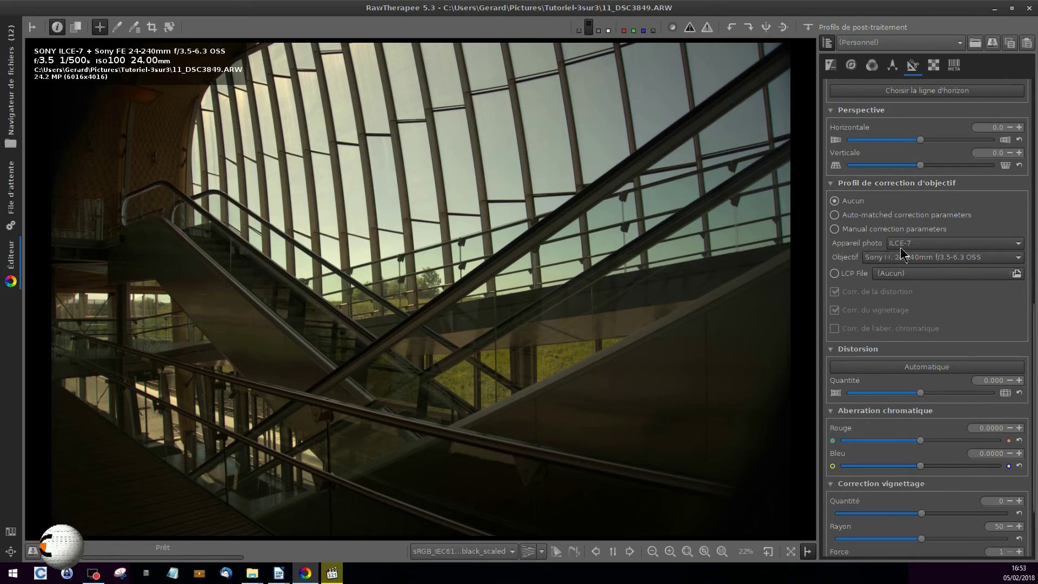
left_click(1018, 244)
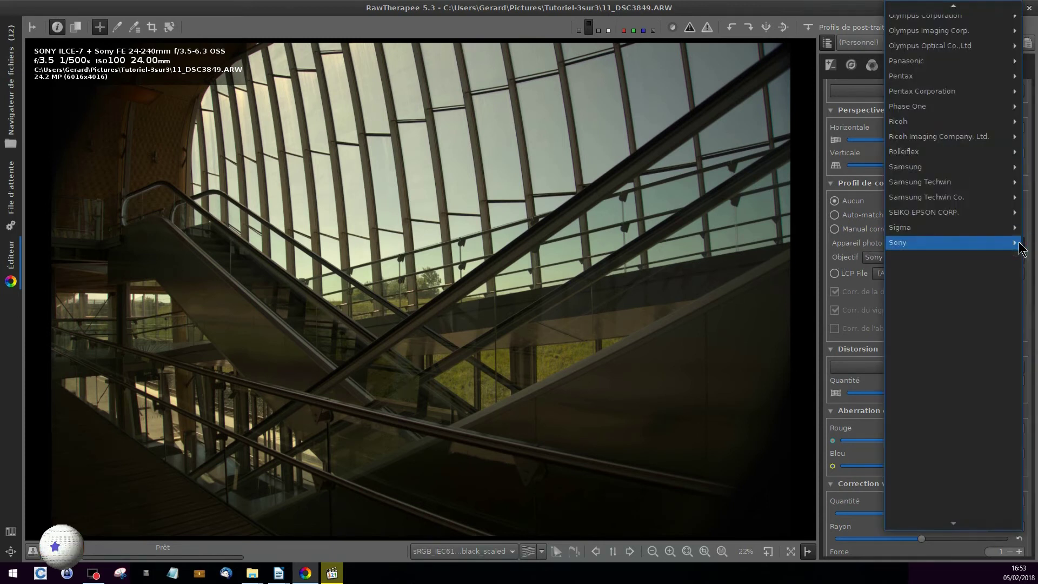
mouse_move(1020, 248)
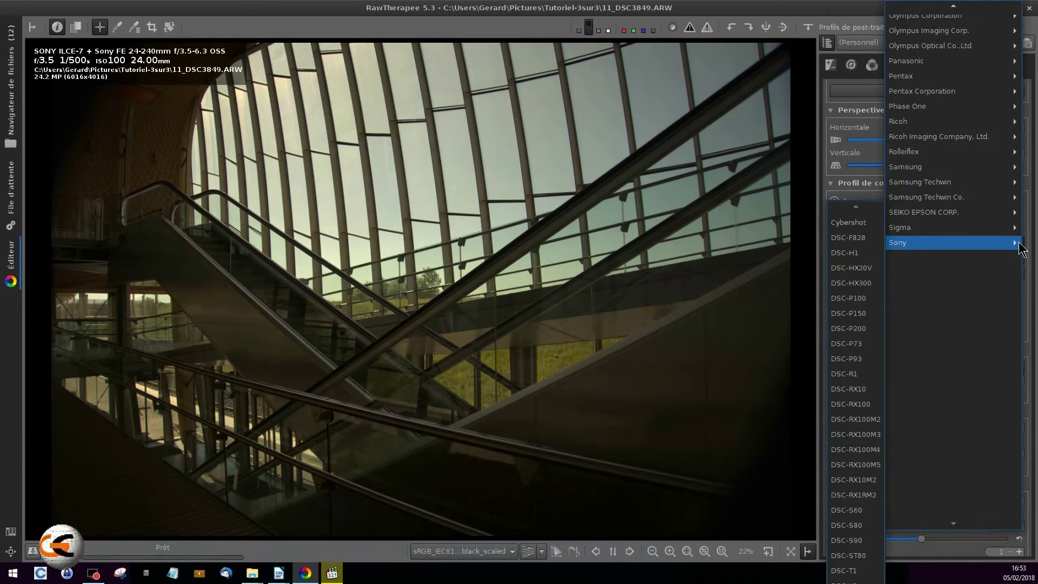
left_click(923, 244)
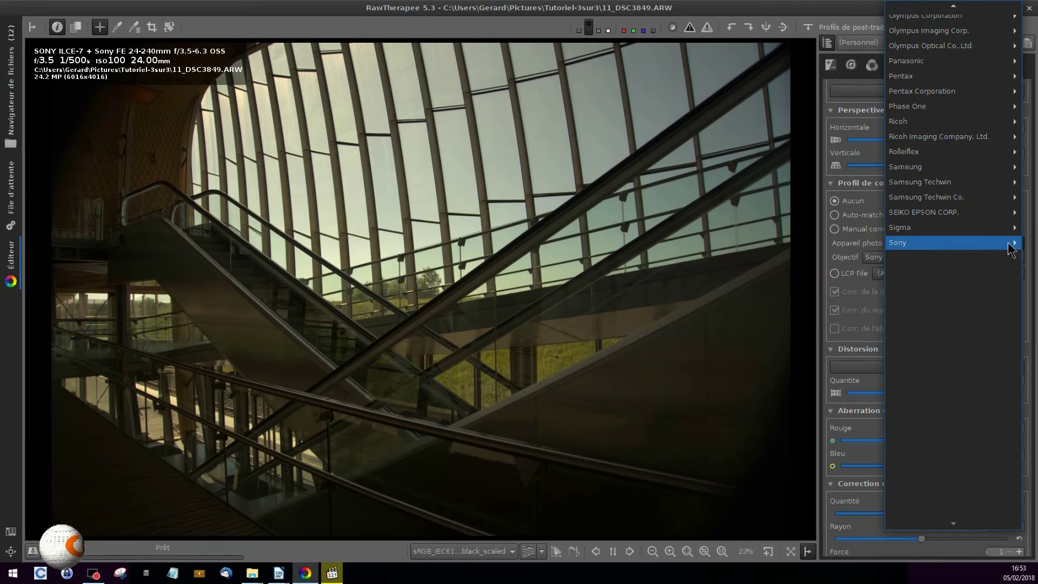
mouse_move(971, 235)
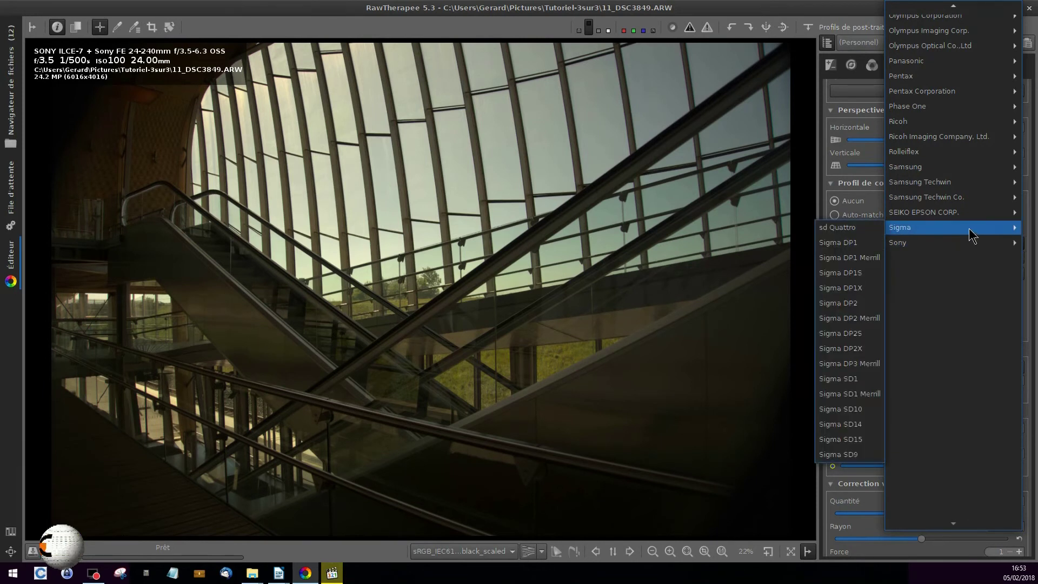
left_click(819, 184)
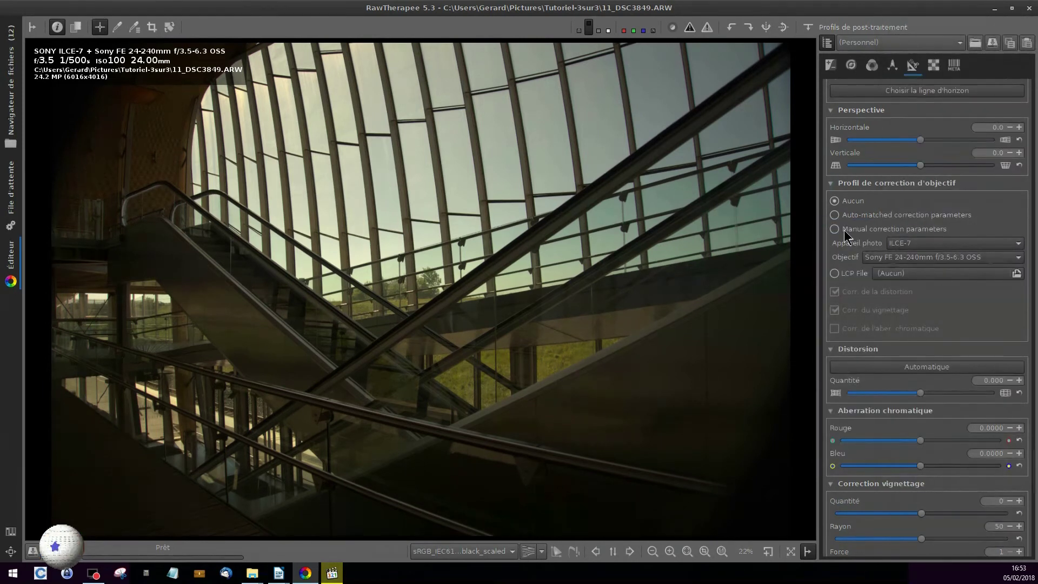
Step: Choose Sony FE 24-240mm f/3.5-6.3 OSS as the lens in the lens correction profile
left_click(1017, 260)
mouse_move(879, 257)
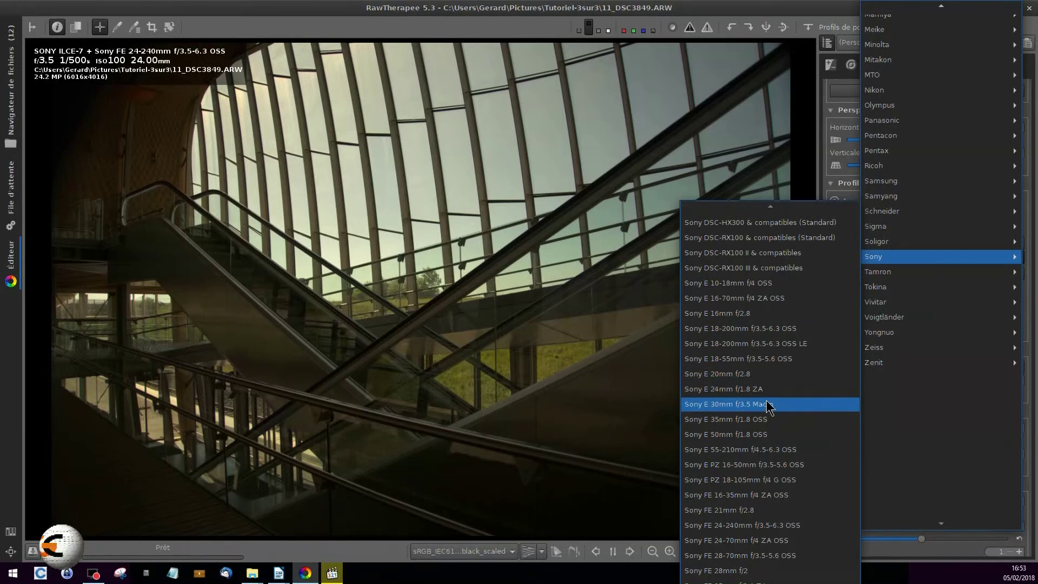
left_click(743, 526)
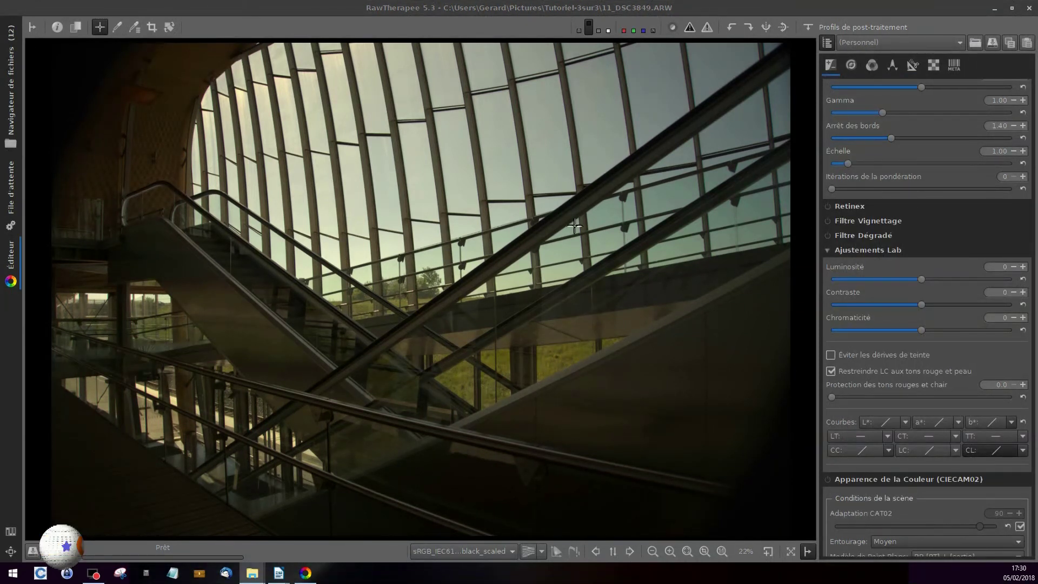
Step: Straighten the escalator photo by drawing a near-vertical reference line, tilted about 3.3 degrees, downwards from the glass railing behind the escalator
left_click(171, 28)
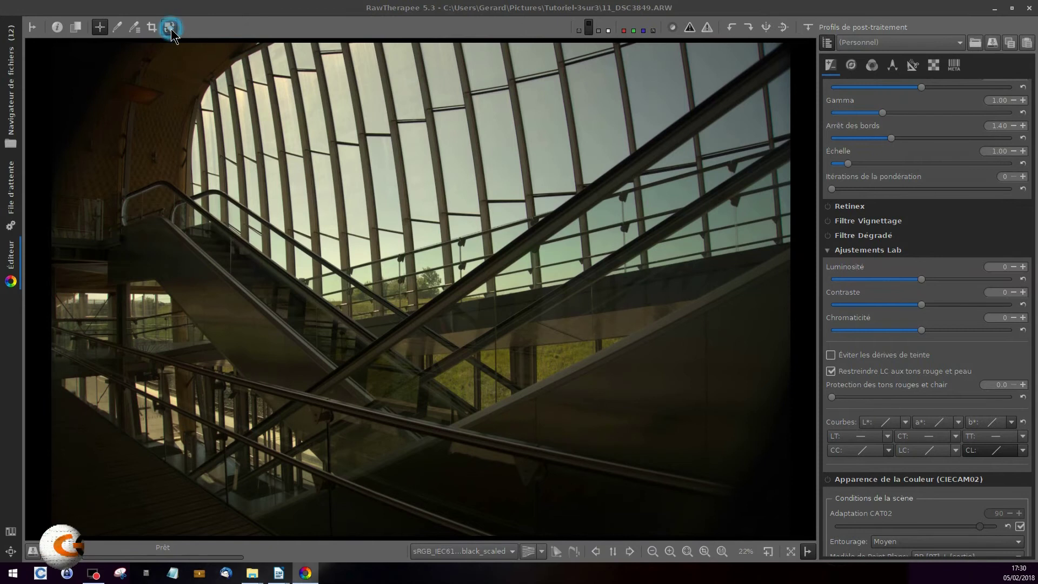
left_click(171, 30)
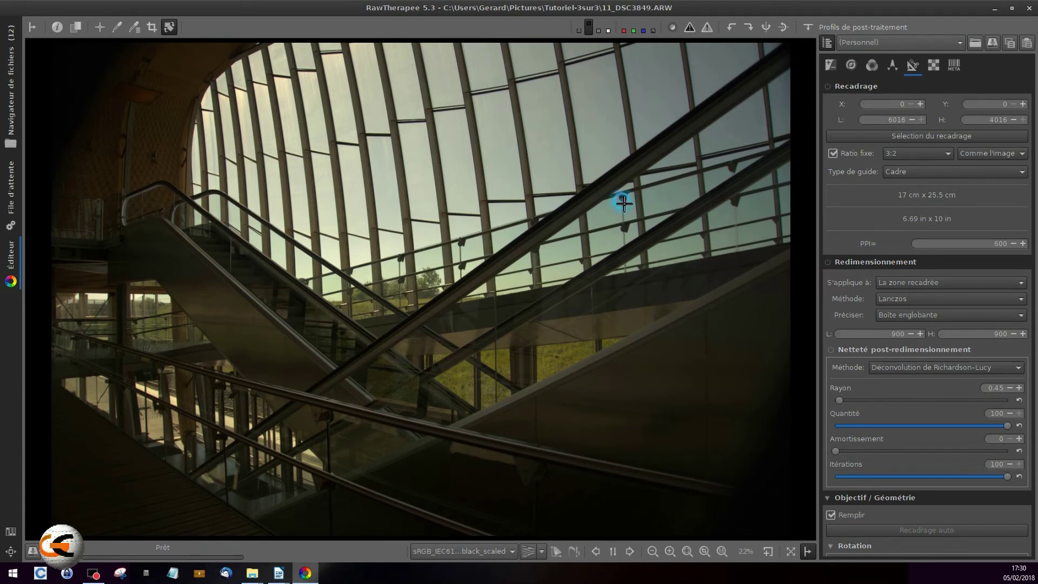
left_click_drag(623, 204, 636, 419)
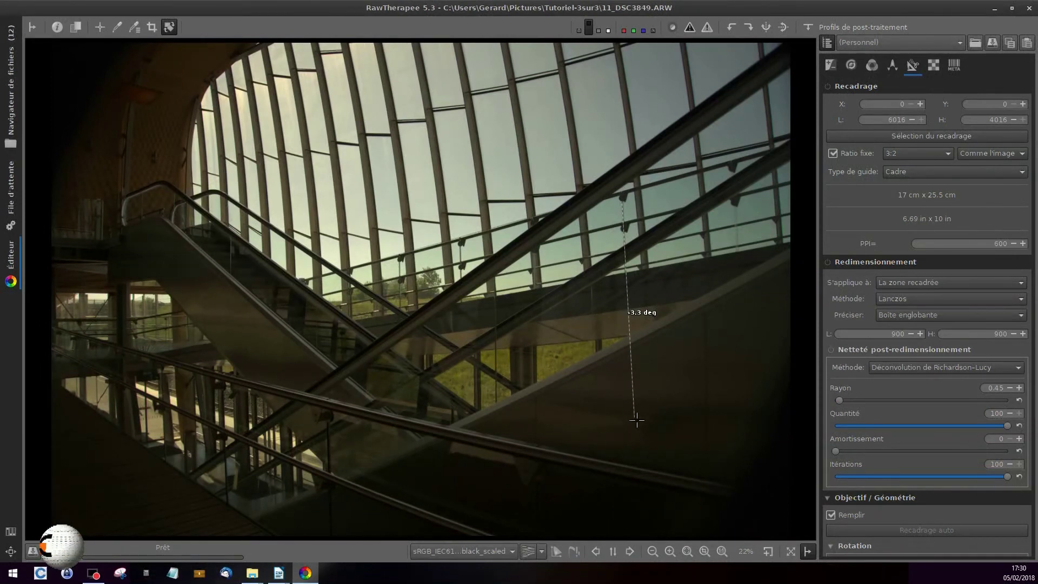
left_click_drag(636, 420, 636, 419)
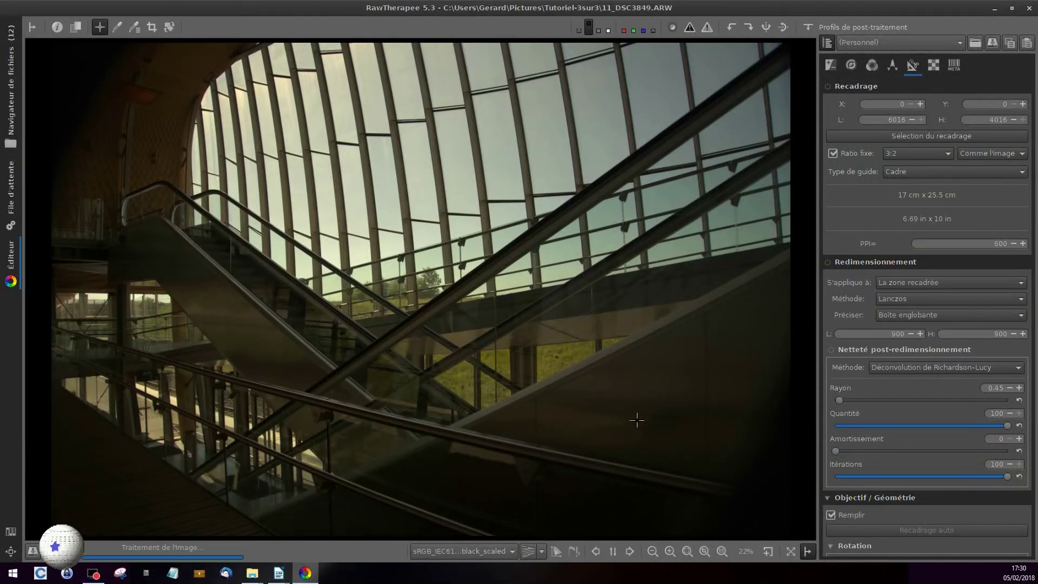
Step: Crop the photo at a 3:2 ratio, then unlock the ratio and extend the crop's right and lower edges to about 5678 × 3804 pixels
left_click(152, 27)
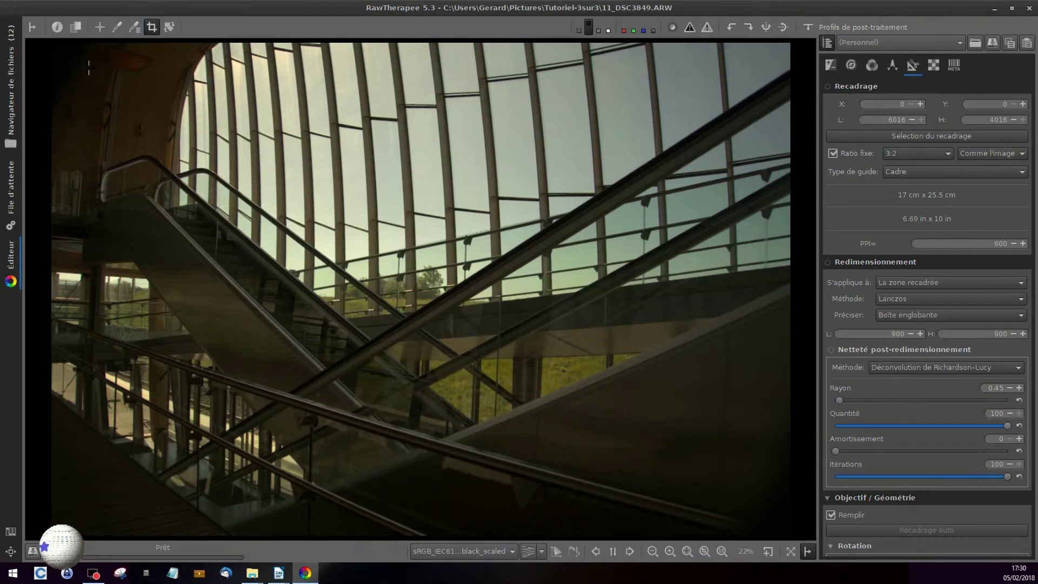
left_click_drag(96, 48, 783, 359)
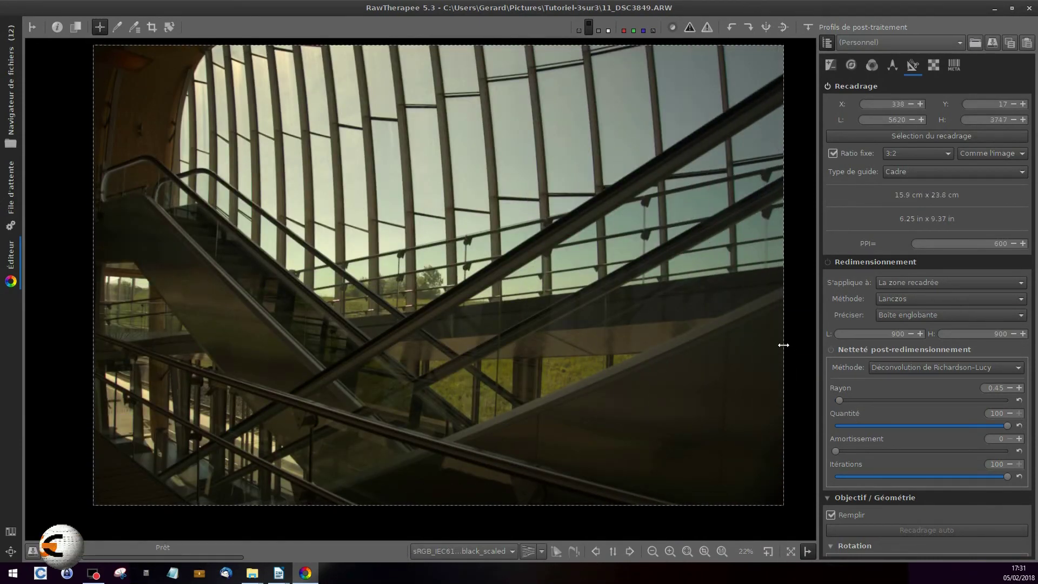
left_click(833, 153)
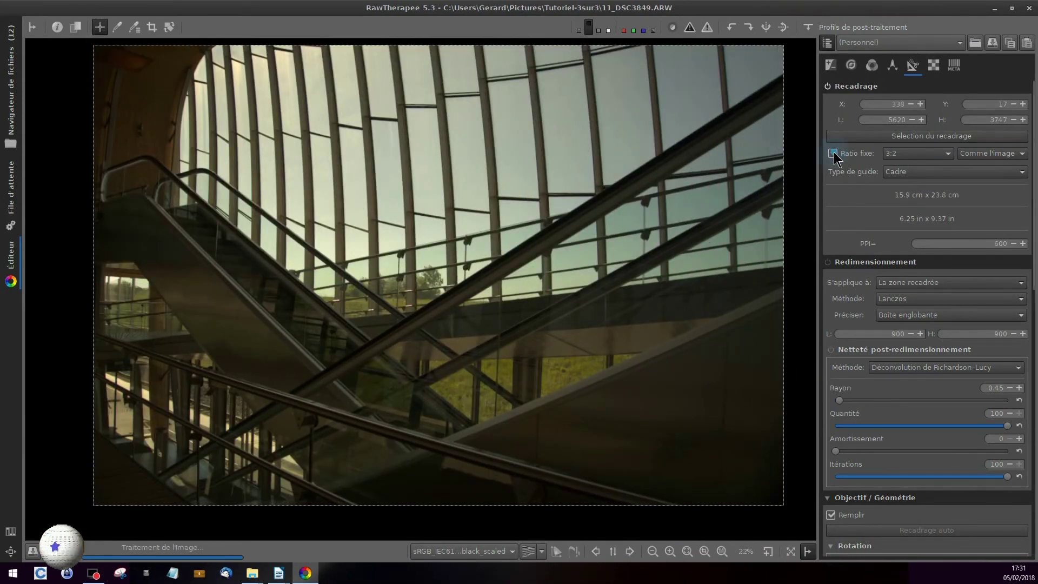
left_click_drag(783, 227, 789, 226)
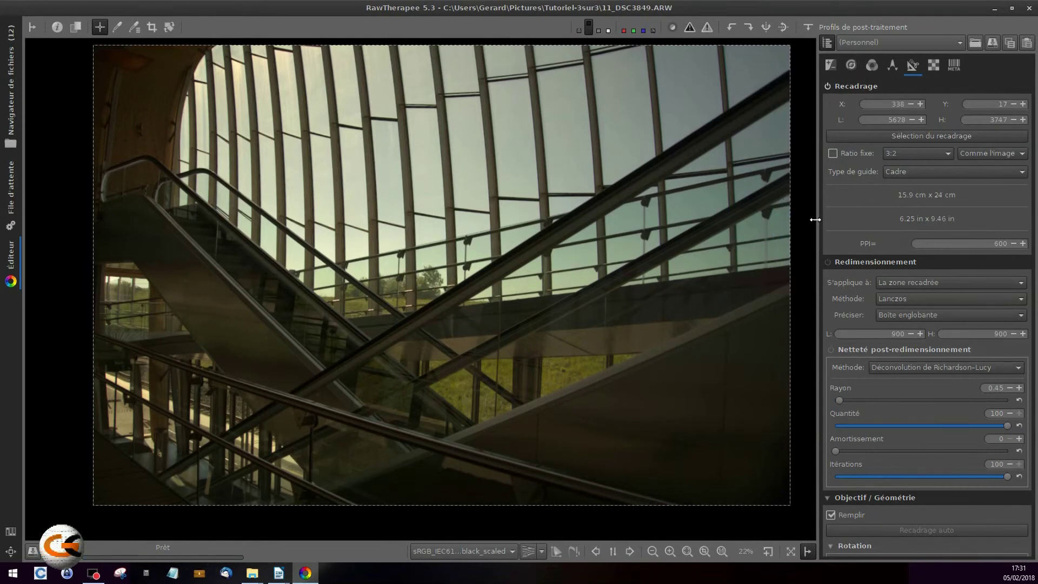
left_click_drag(347, 504, 352, 511)
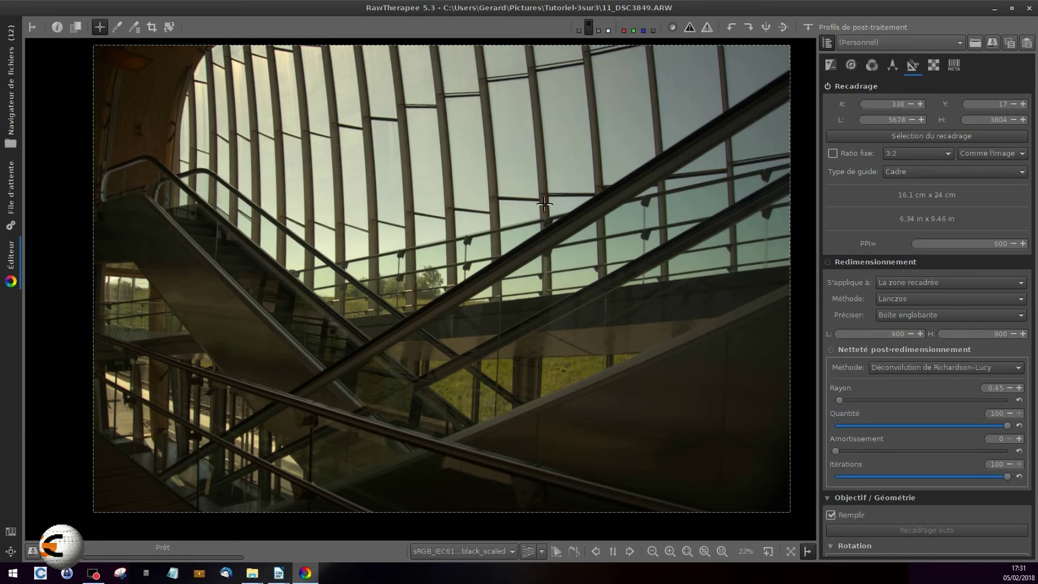
Step: Set the white balance method to the fluorescent preset F2 - Blanc froid
left_click(117, 27)
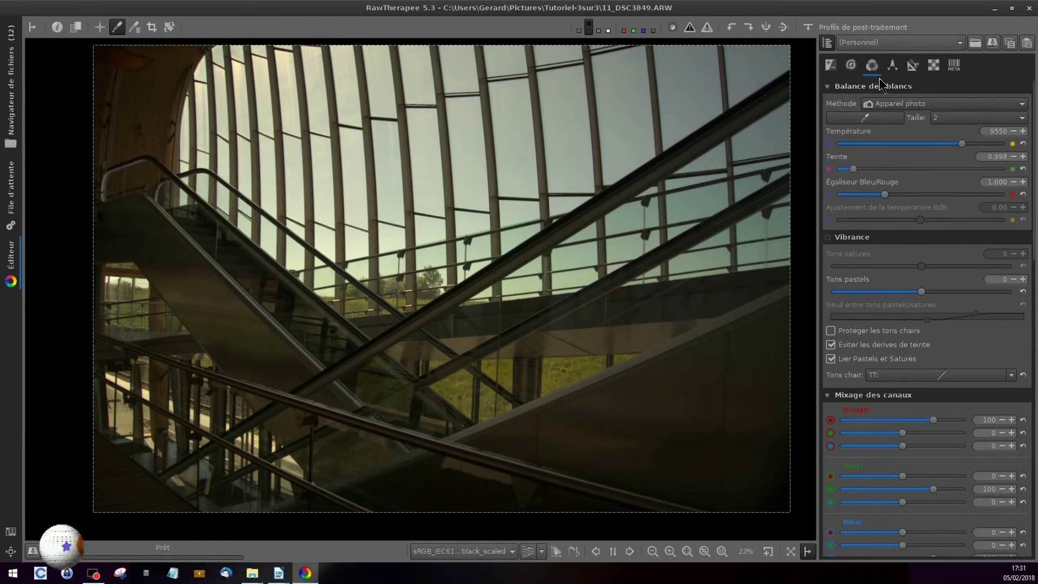
left_click(1022, 105)
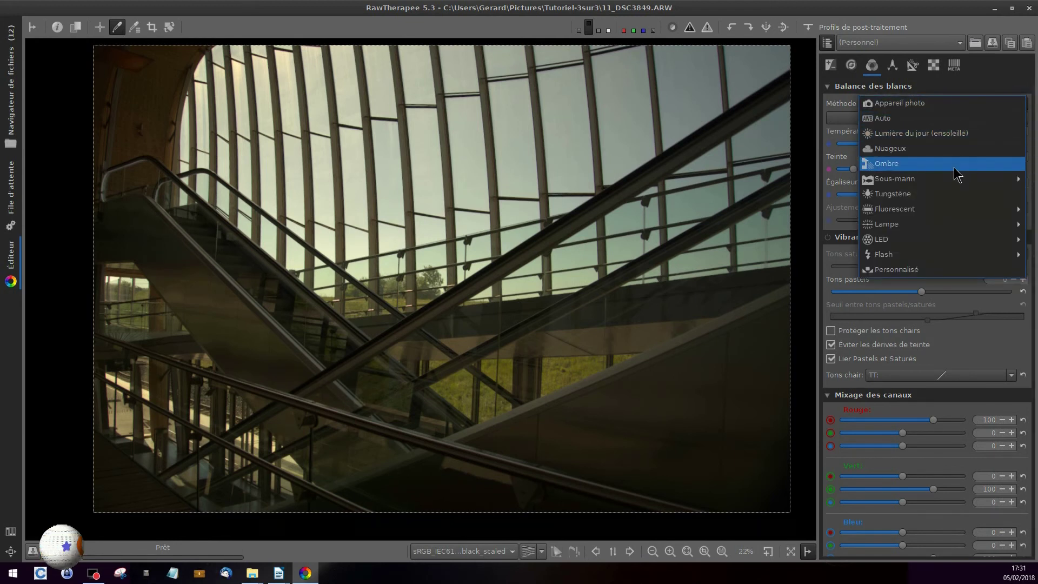
mouse_move(917, 213)
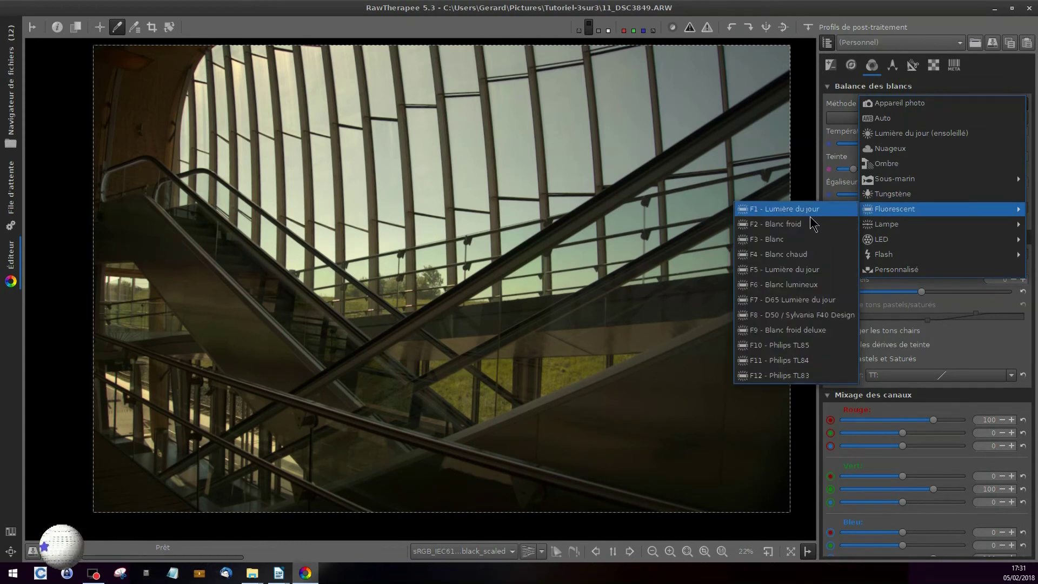
left_click(783, 225)
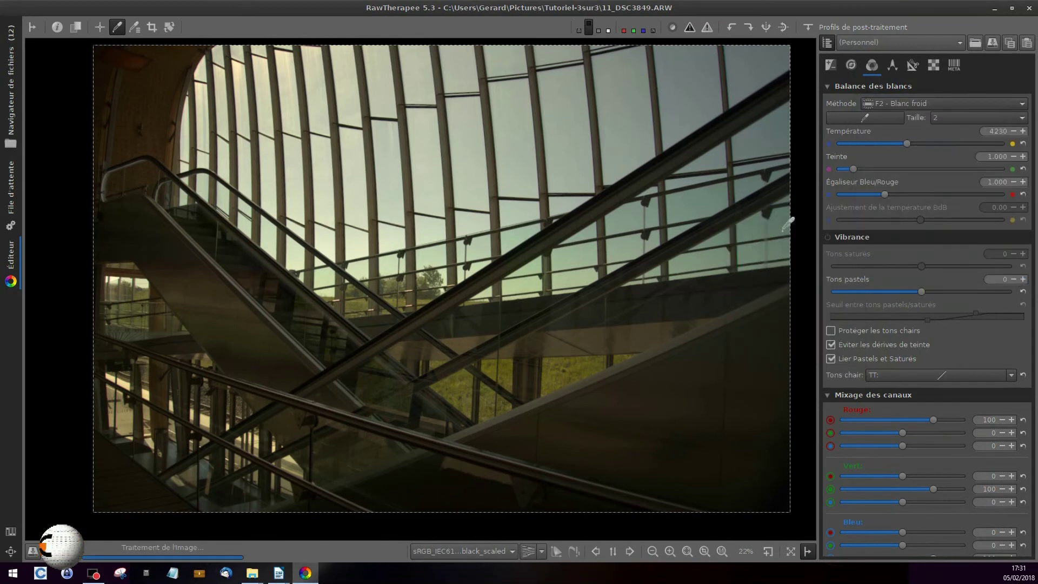
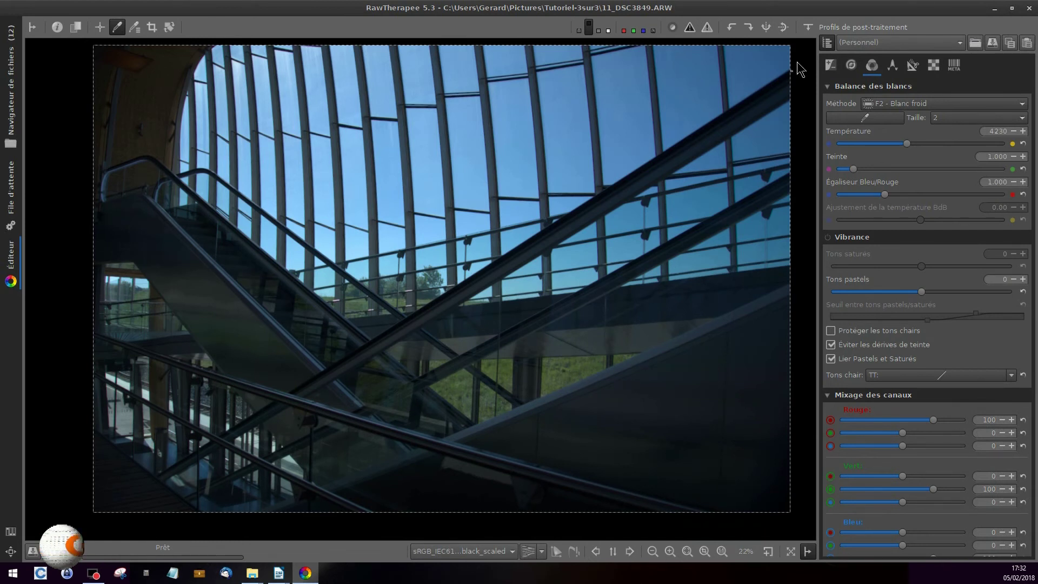
Step: Enable Netteté with a radius of 1.06 and edge-only sharpening, and inspect the railing in a 100% detail window
left_click(849, 67)
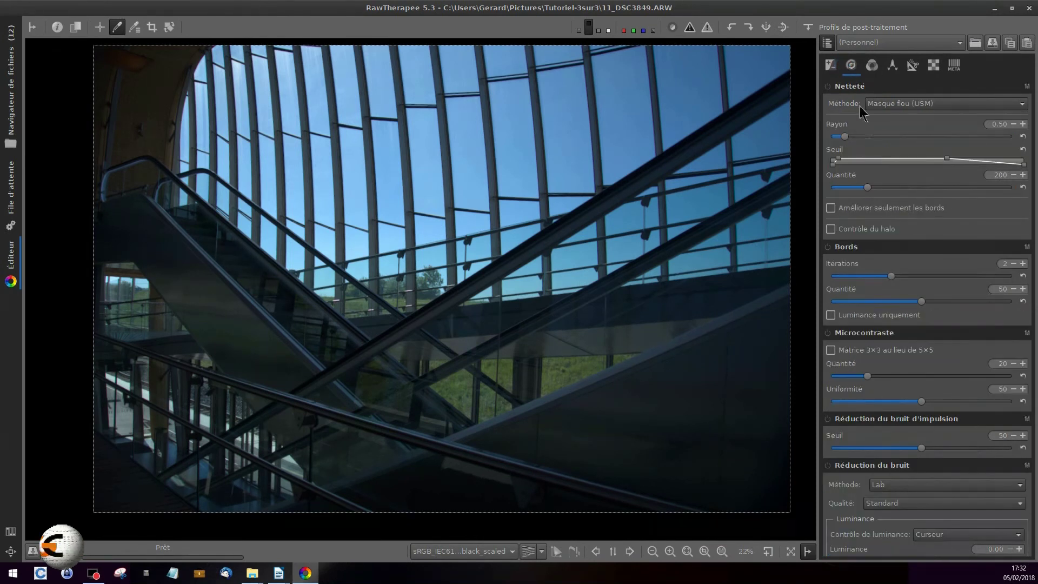
left_click(827, 86)
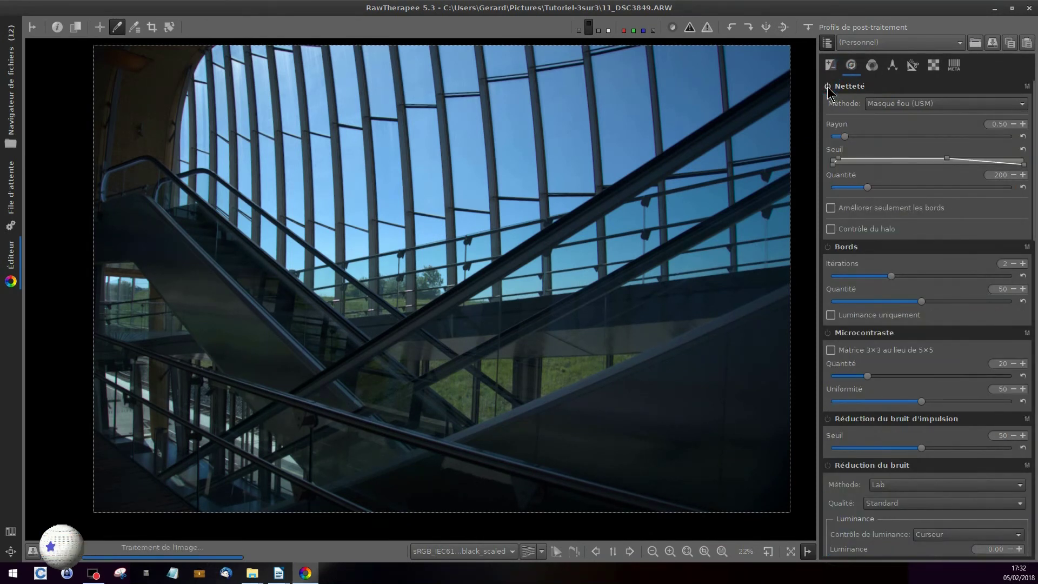
left_click(845, 138)
left_click_drag(862, 138, 884, 135)
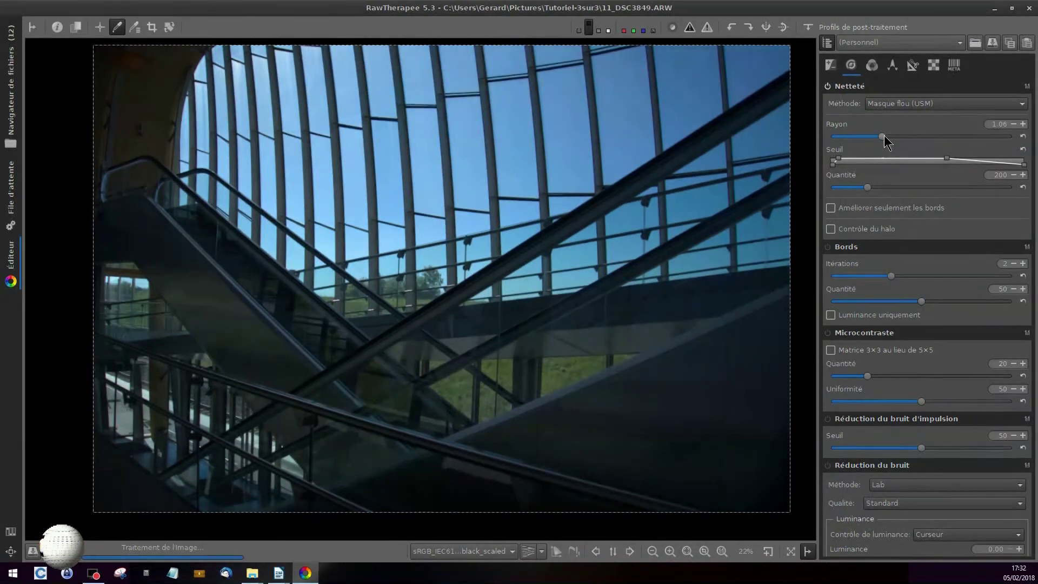
left_click(831, 208)
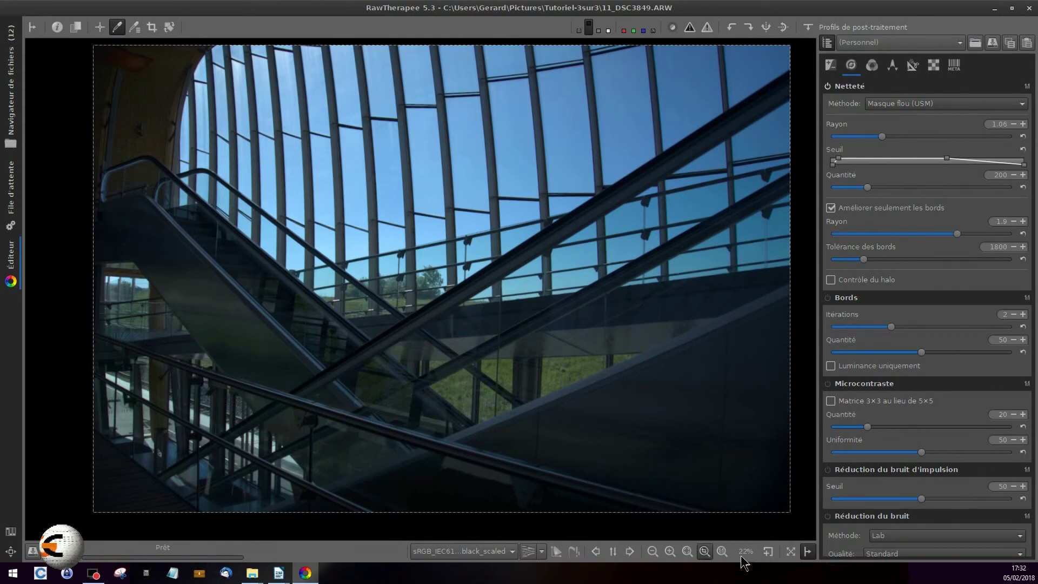
left_click(767, 551)
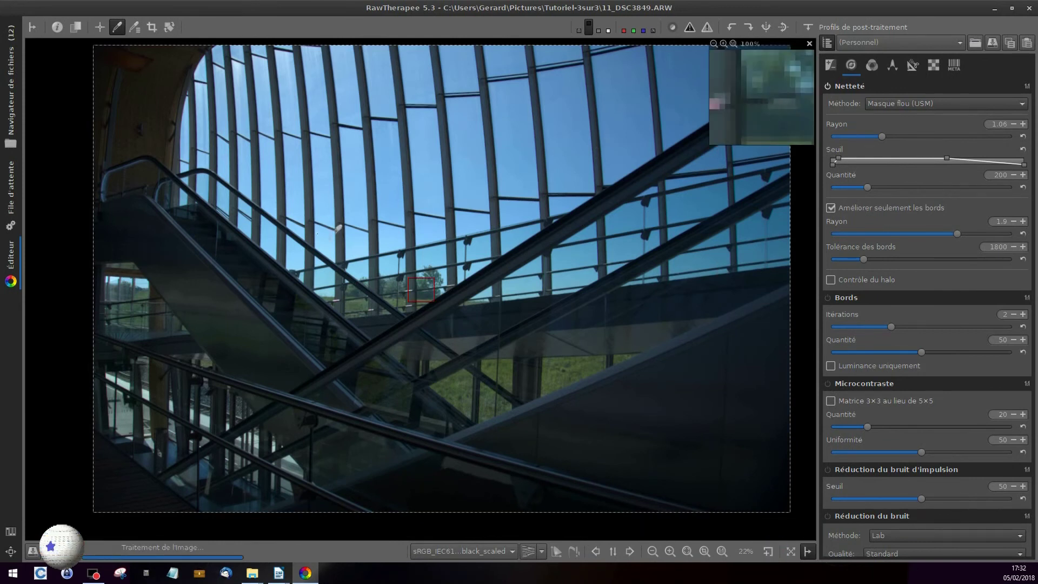
left_click_drag(418, 290, 443, 239)
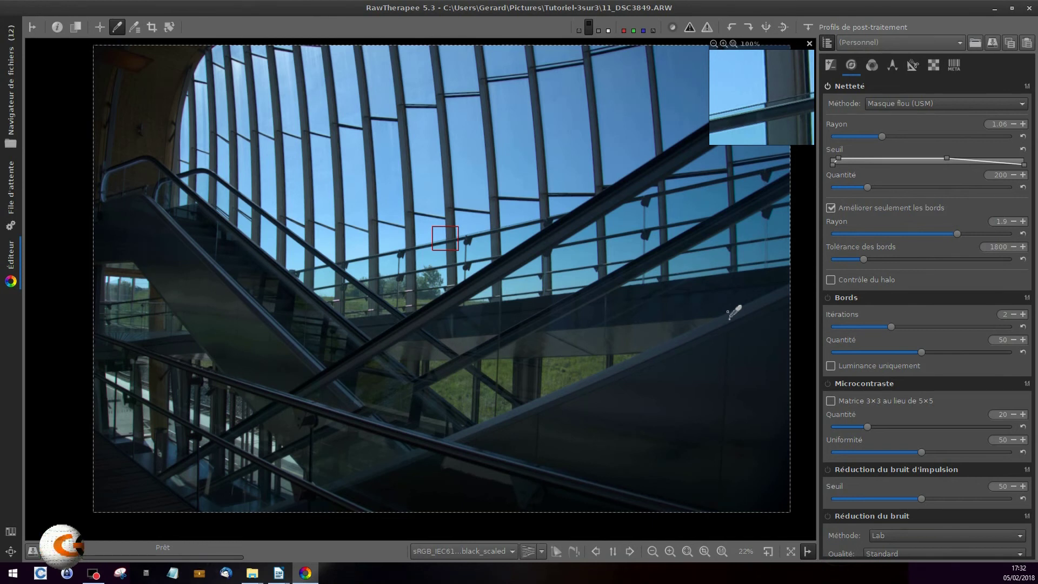
Step: Enable Ombres/Hautes lumières and raise Ombres to 45 to brighten the photo's dark areas
left_click(832, 67)
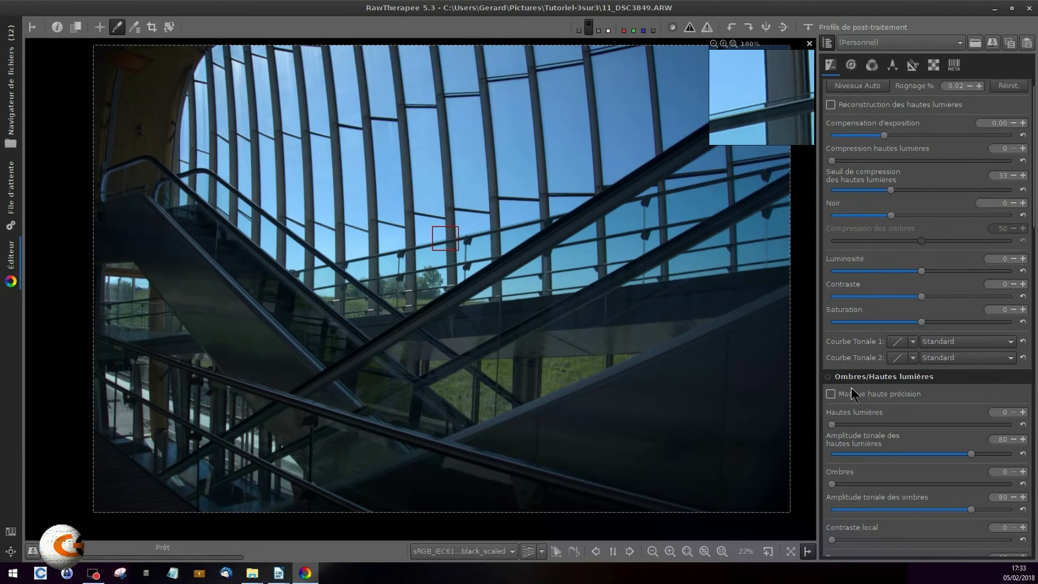
left_click(827, 377)
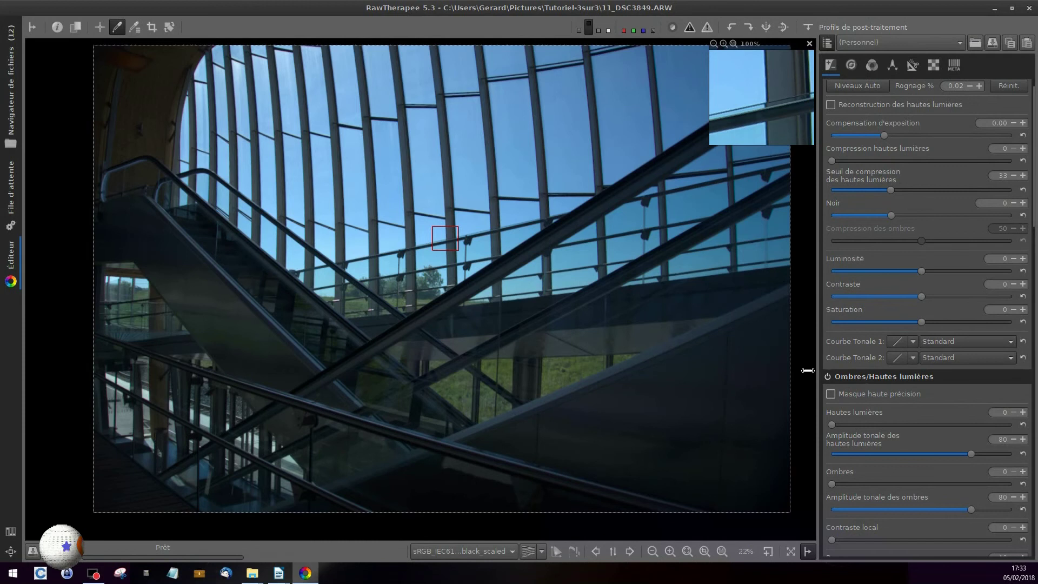
scroll(902, 439, "down", 3)
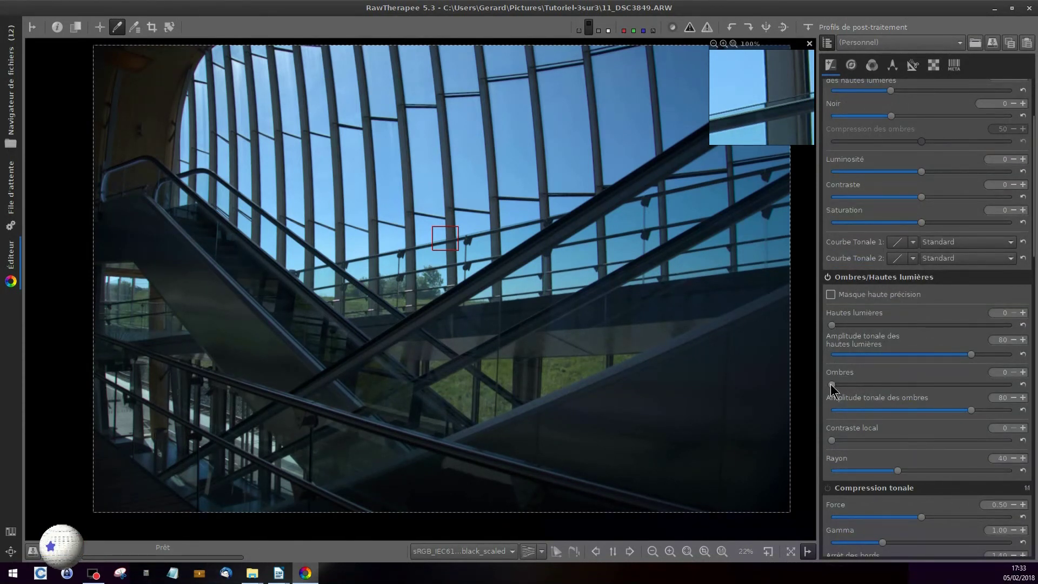
left_click_drag(831, 384, 903, 386)
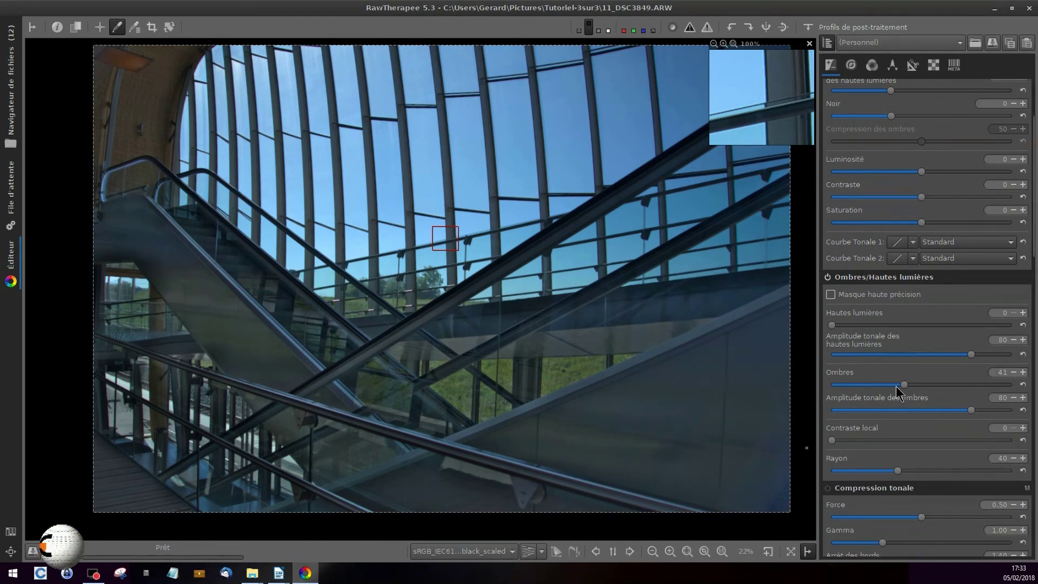
left_click_drag(904, 384, 925, 385)
scroll(913, 387, "down", 1)
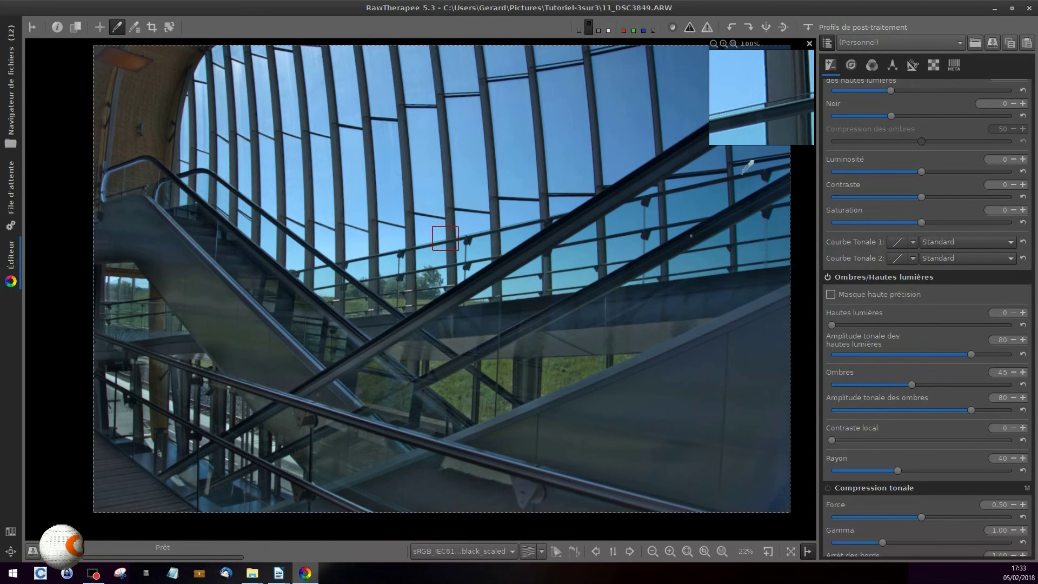
scroll(923, 225, "up", 4)
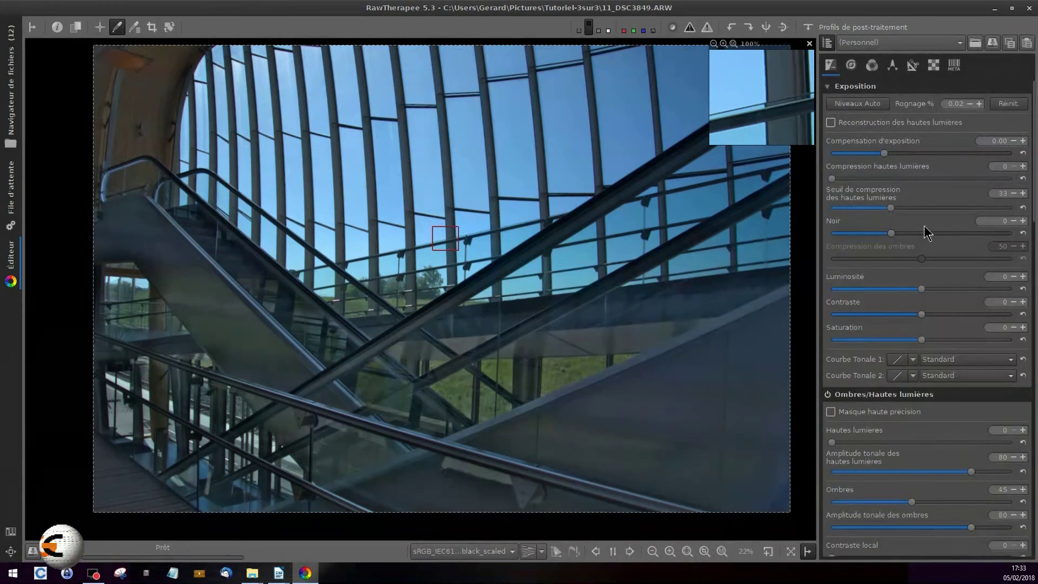
Step: Lower the Noir level to -3796 in the exposure settings to lighten the escalator photo's blacks
left_click_drag(890, 234, 901, 234)
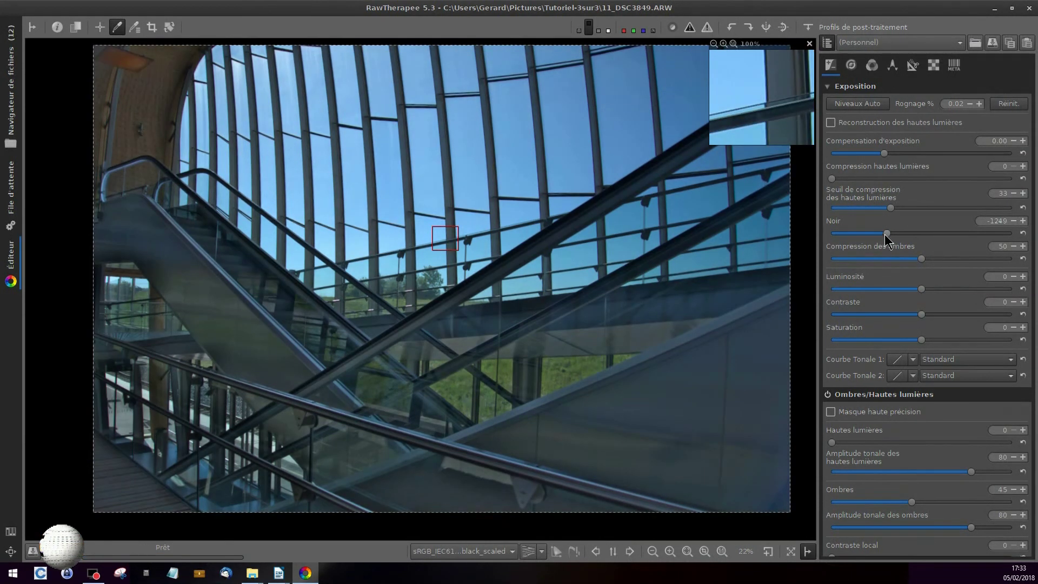
left_click_drag(886, 235, 884, 236)
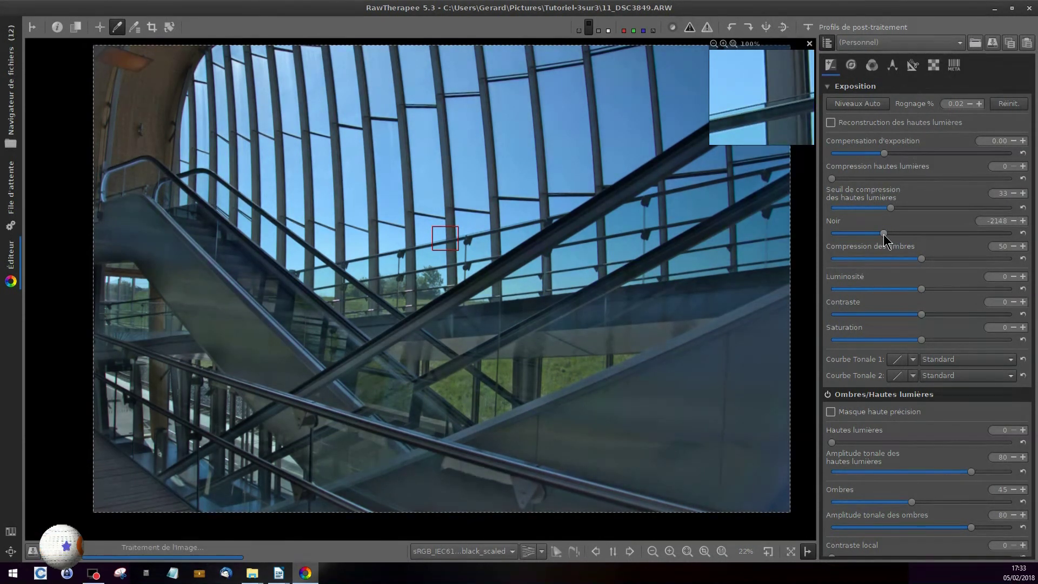
left_click_drag(884, 234, 877, 235)
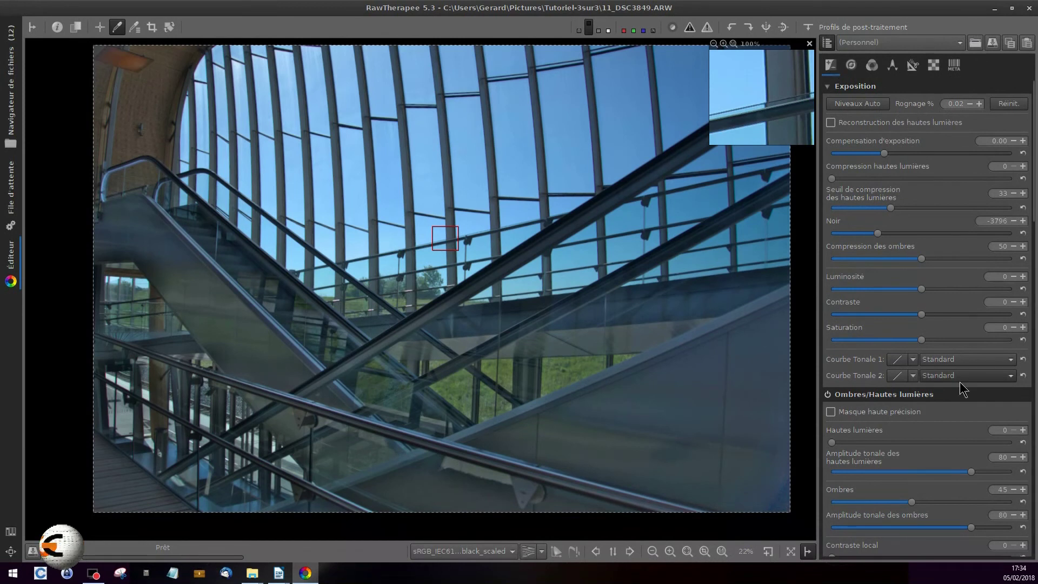
Step: Set Luminosité to 1 and Contraste to 2 in Ajustements Lab
scroll(961, 387, "down", 8)
scroll(960, 387, "down", 5)
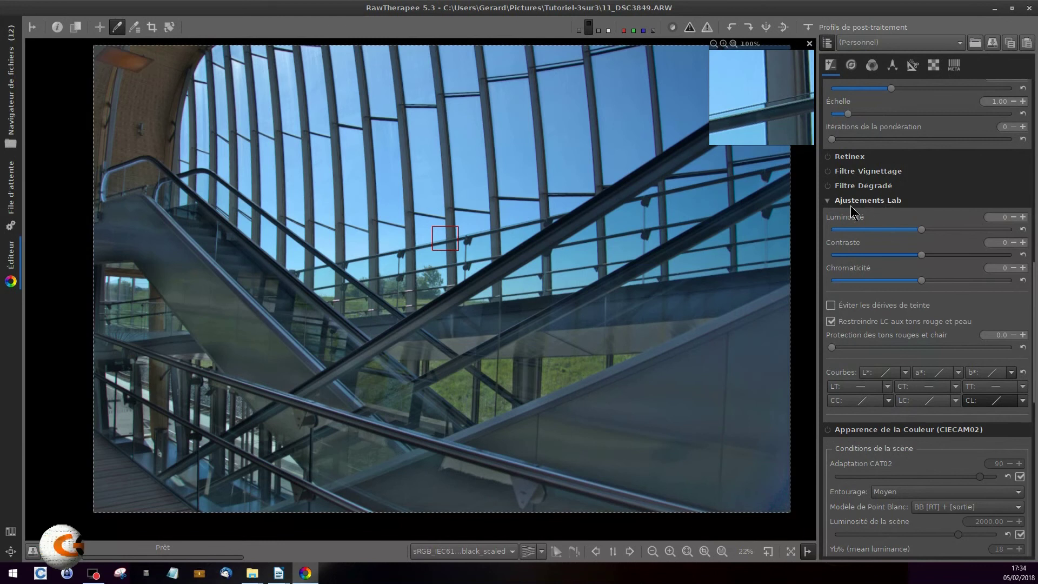
left_click_drag(922, 233, 926, 234)
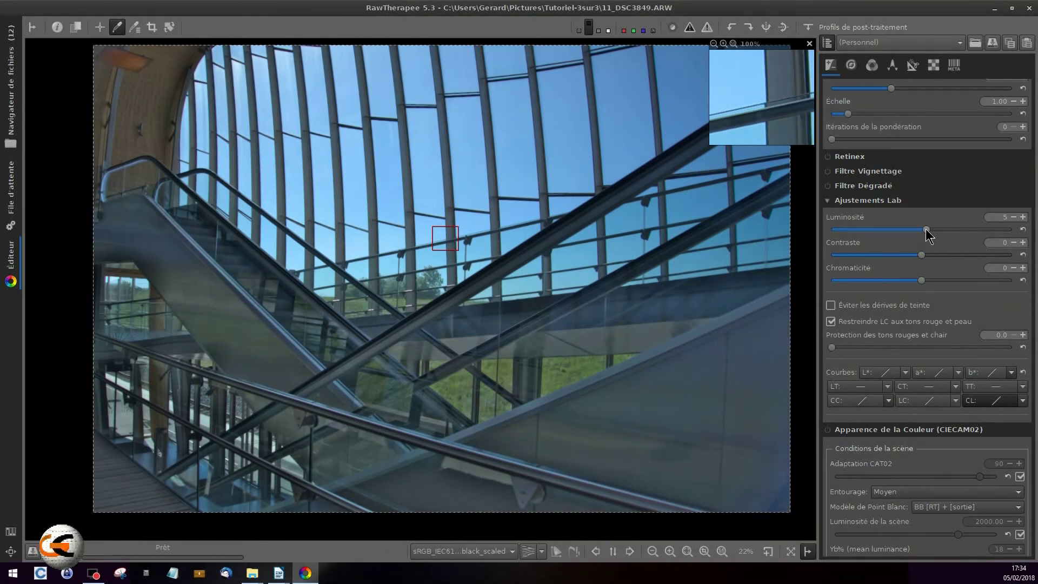
left_click_drag(925, 230, 926, 254)
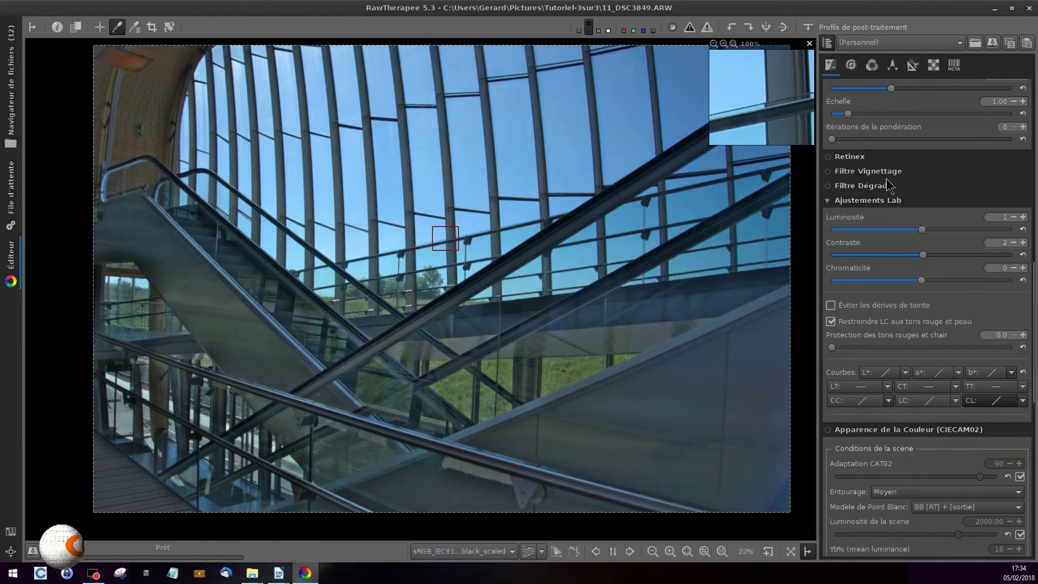
Step: Enable Vibrance and set Tons pastels to 20, keeping pastel and saturated tones linked
left_click(872, 66)
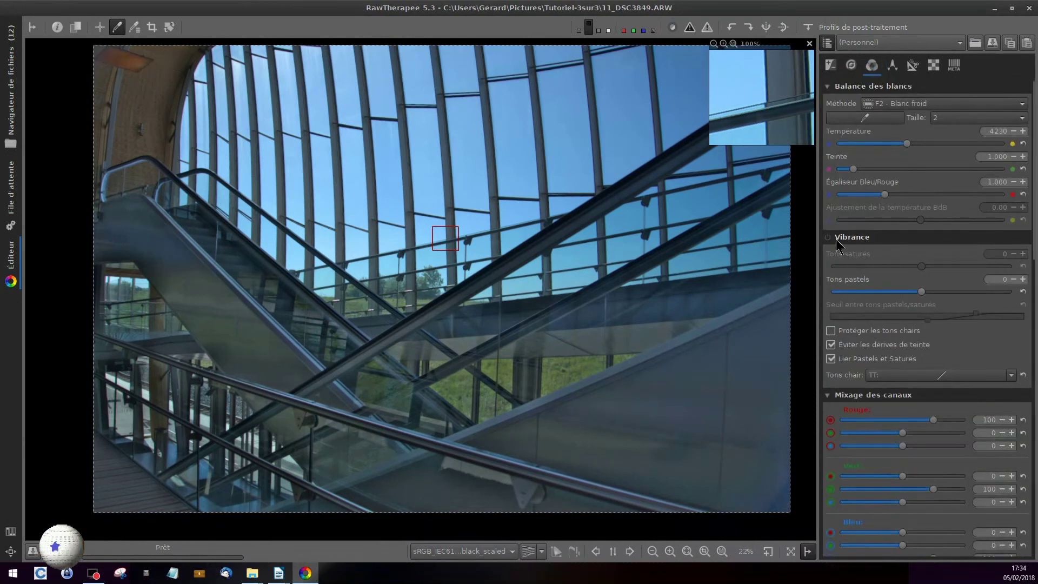
left_click(827, 238)
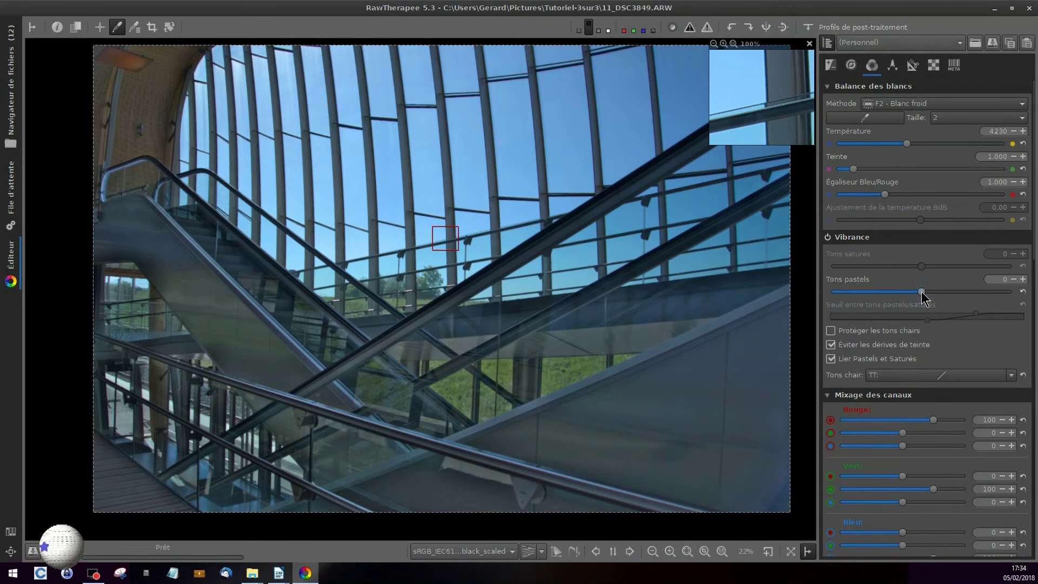
left_click_drag(921, 292, 924, 291)
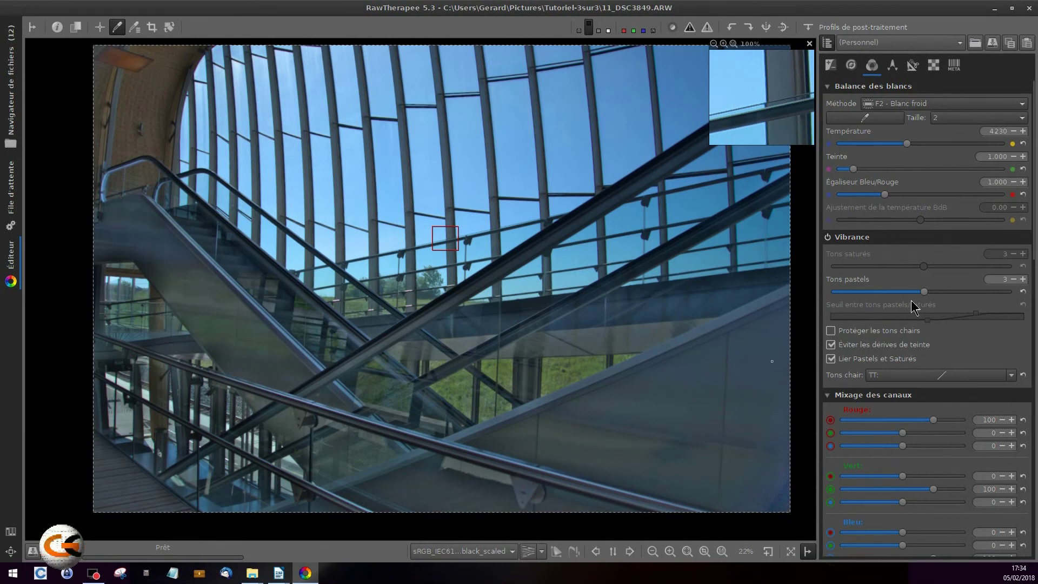
left_click_drag(925, 294, 933, 294)
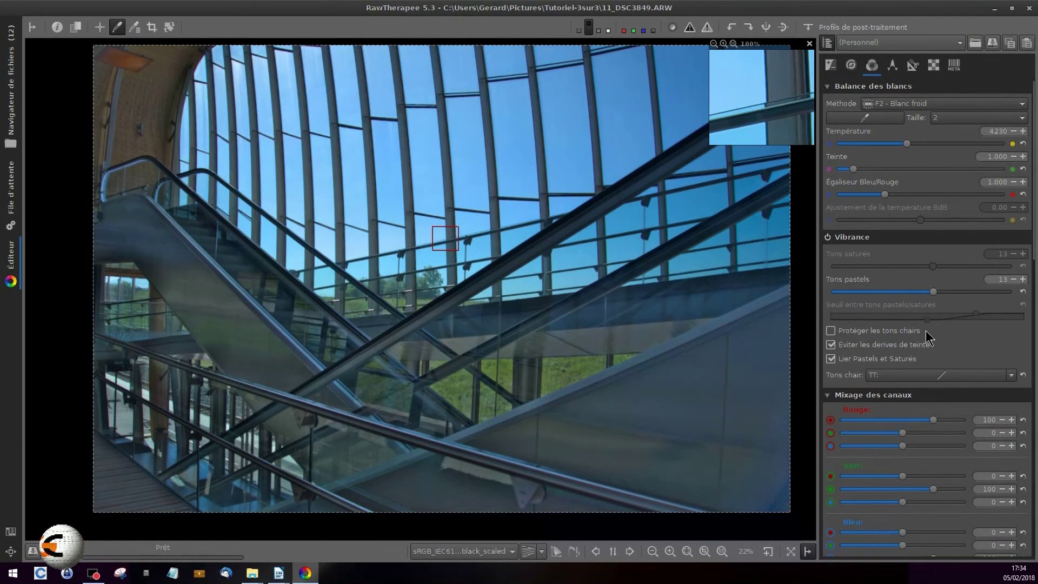
left_click(934, 292)
left_click_drag(934, 292, 951, 292)
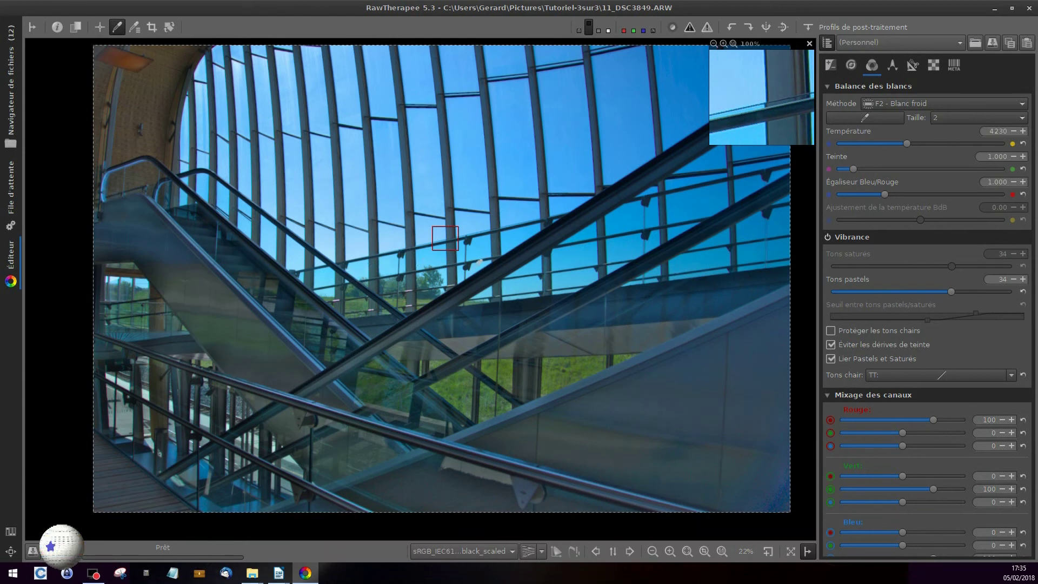
left_click_drag(951, 292, 938, 293)
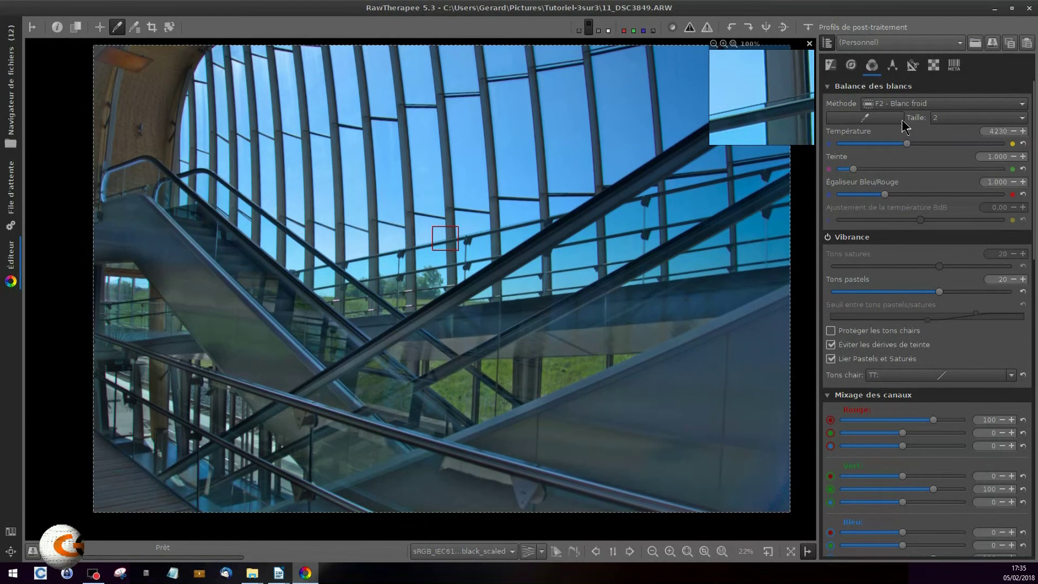
Step: Make the Lab L* curve Personnalisé, raise its darker tones with a new point, and pull the middle point slightly down and inward
left_click(832, 65)
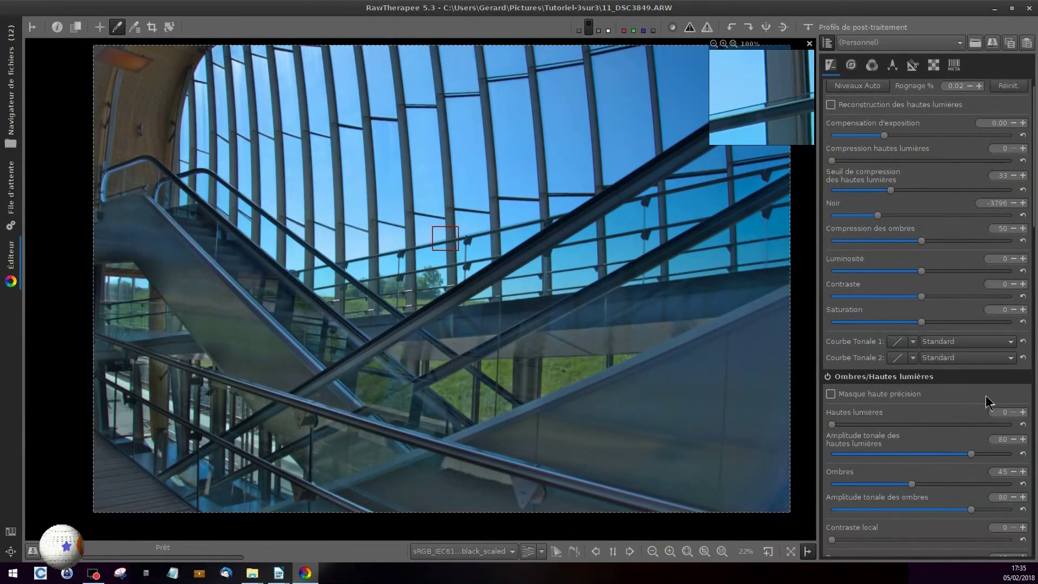
scroll(965, 384, "down", 5)
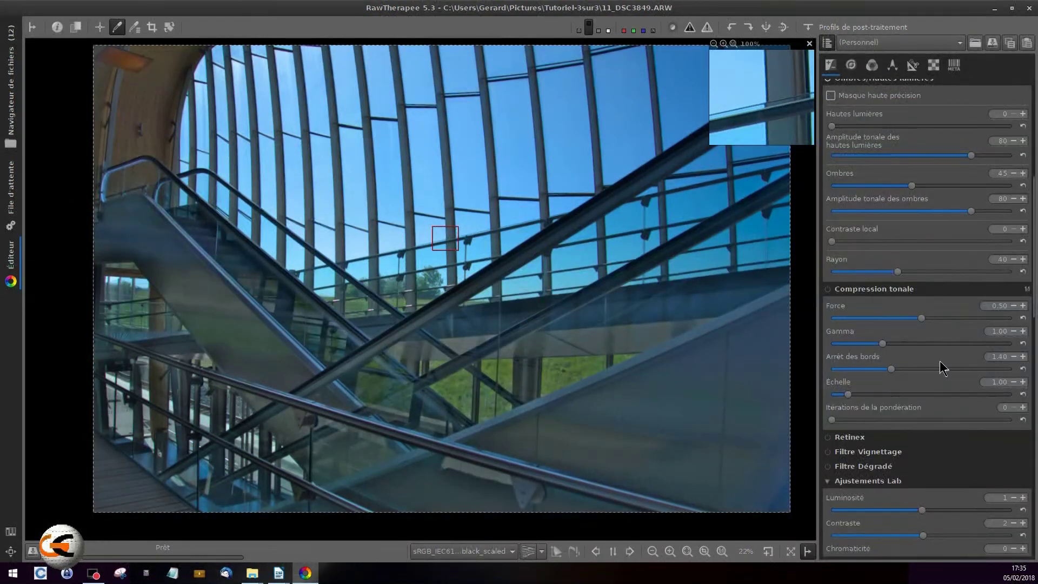
scroll(959, 326, "down", 5)
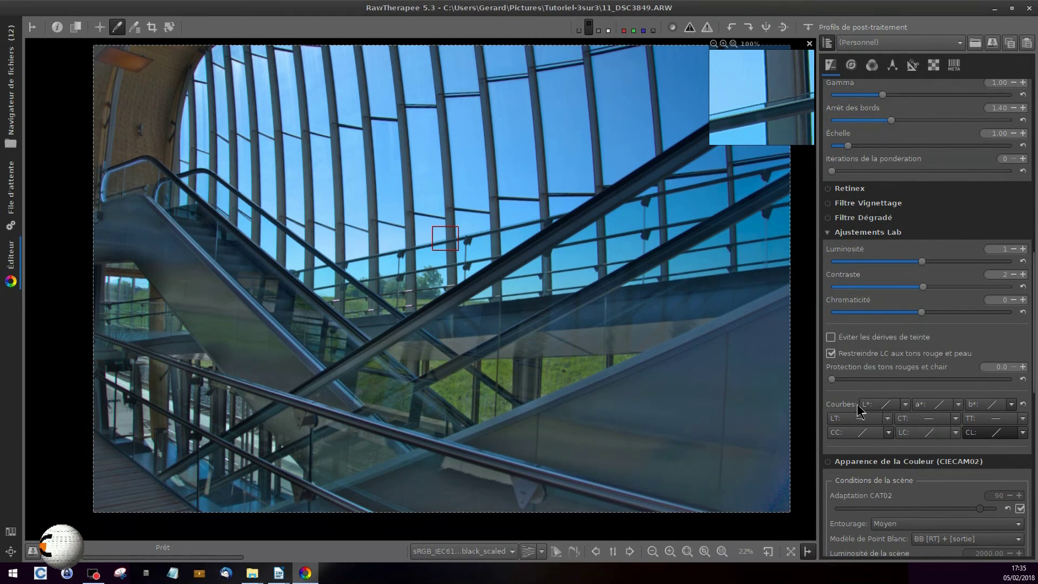
left_click(905, 403)
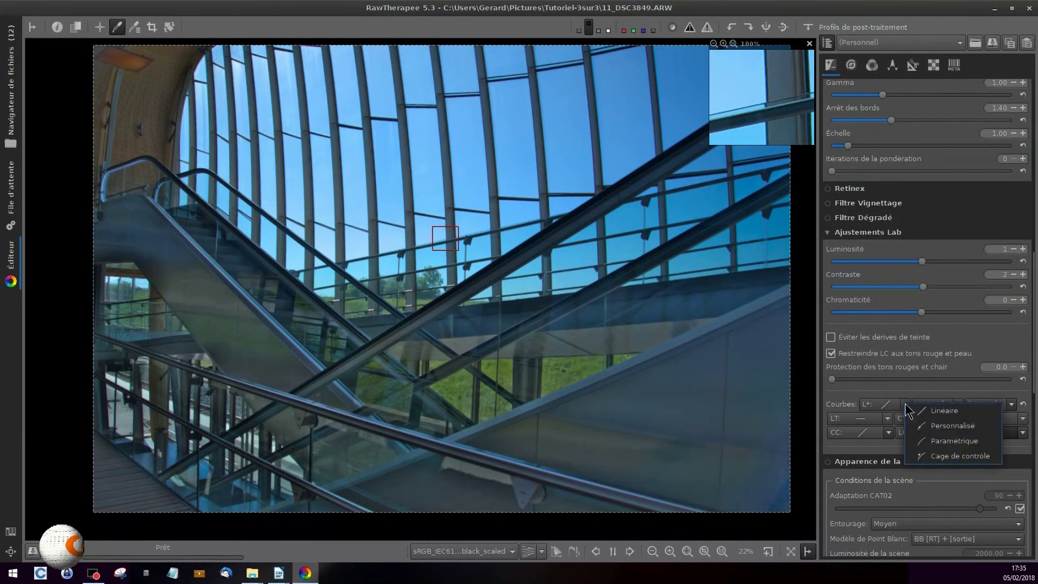
left_click(932, 424)
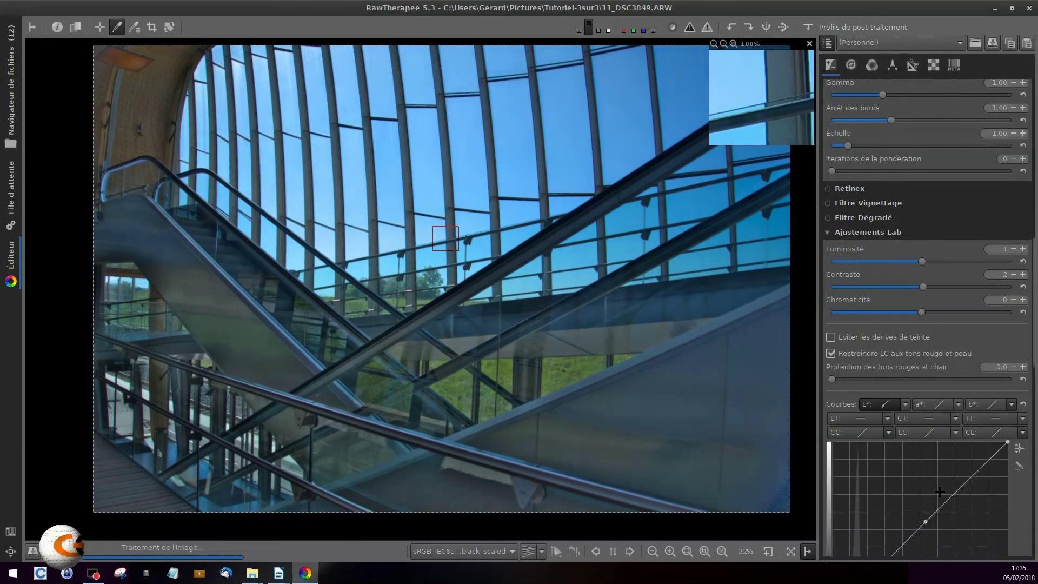
scroll(941, 498, "down", 3)
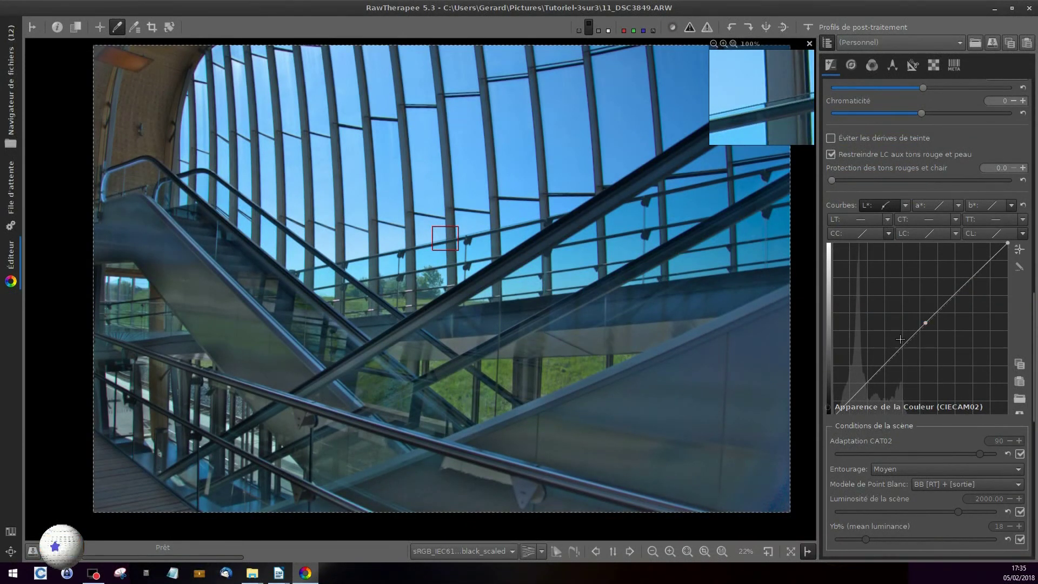
mouse_move(892, 352)
left_mouse_down()
mouse_move(910, 337)
mouse_move(900, 339)
left_mouse_up()
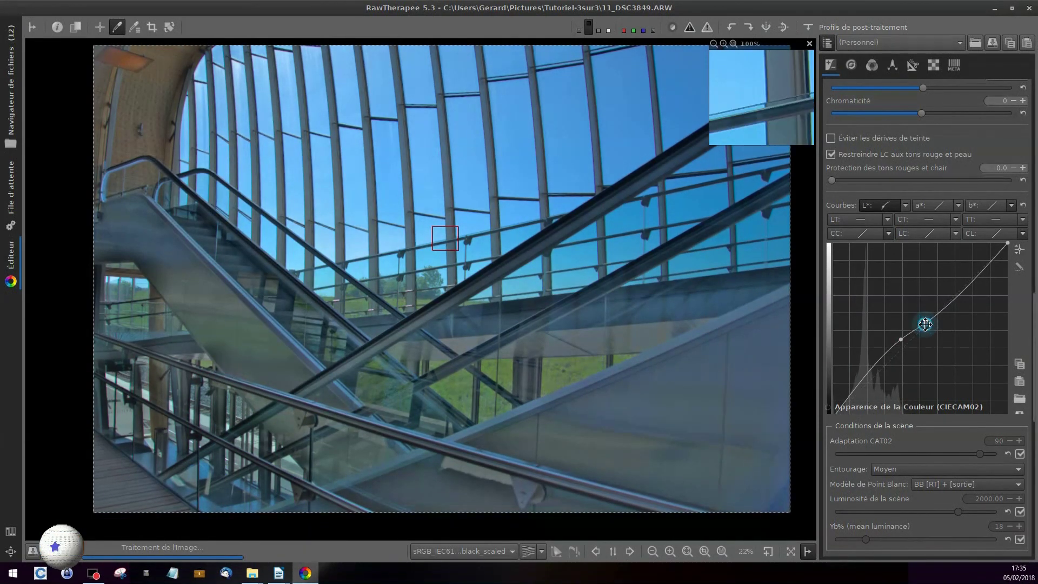
left_click_drag(925, 322, 915, 334)
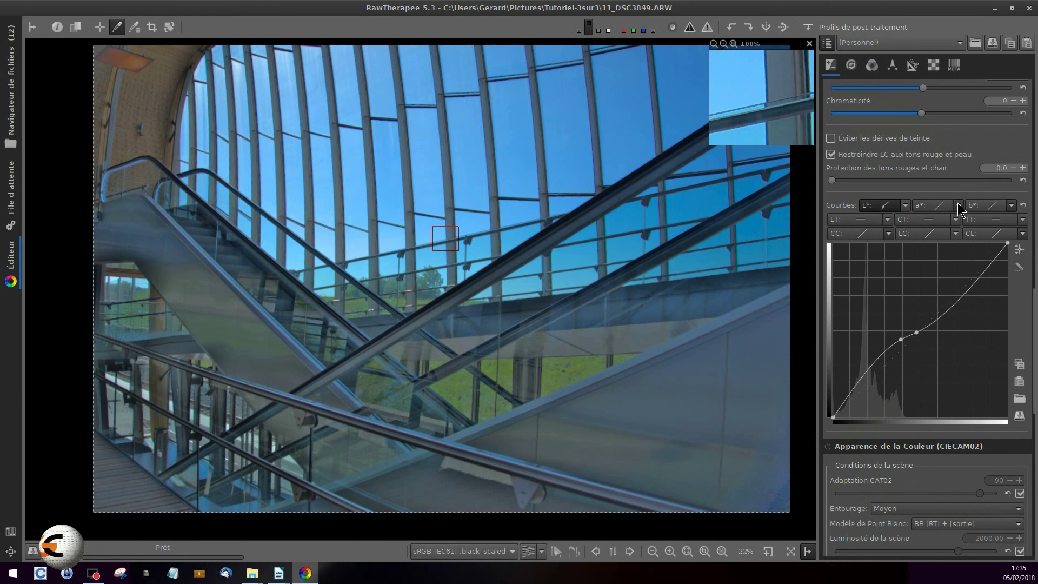
Step: Set the Lab a* curve type to Personnalisé
left_click(958, 206)
left_click(957, 206)
left_click(957, 206)
left_click(956, 204)
left_click(952, 204)
left_click(945, 206)
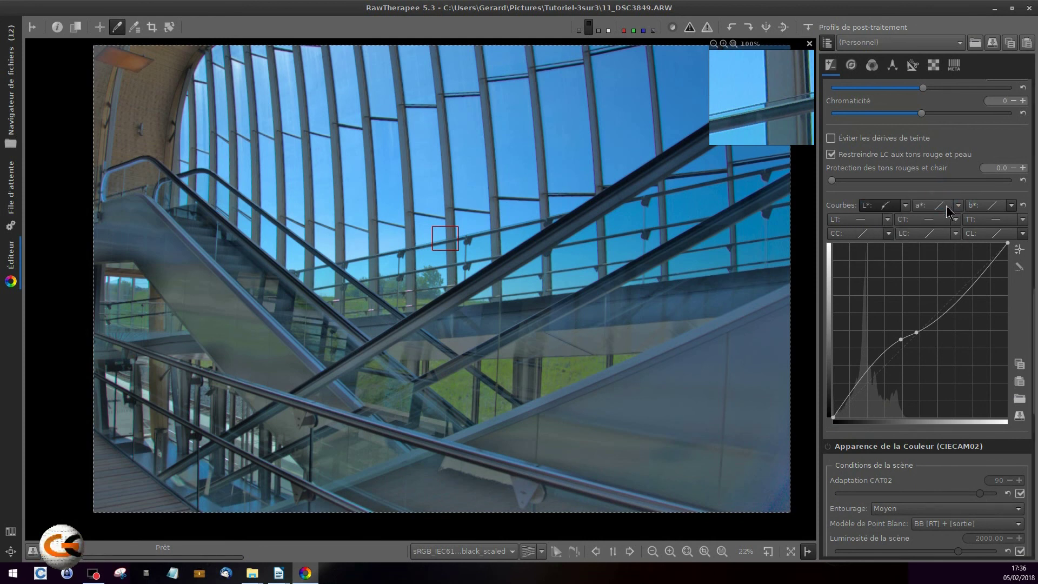
left_click(940, 204)
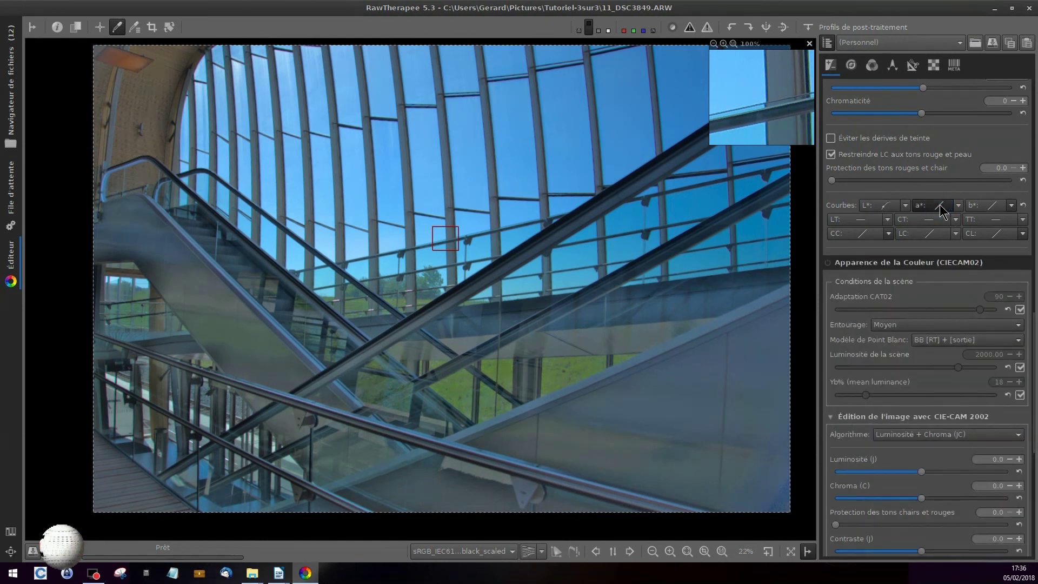
left_click(957, 206)
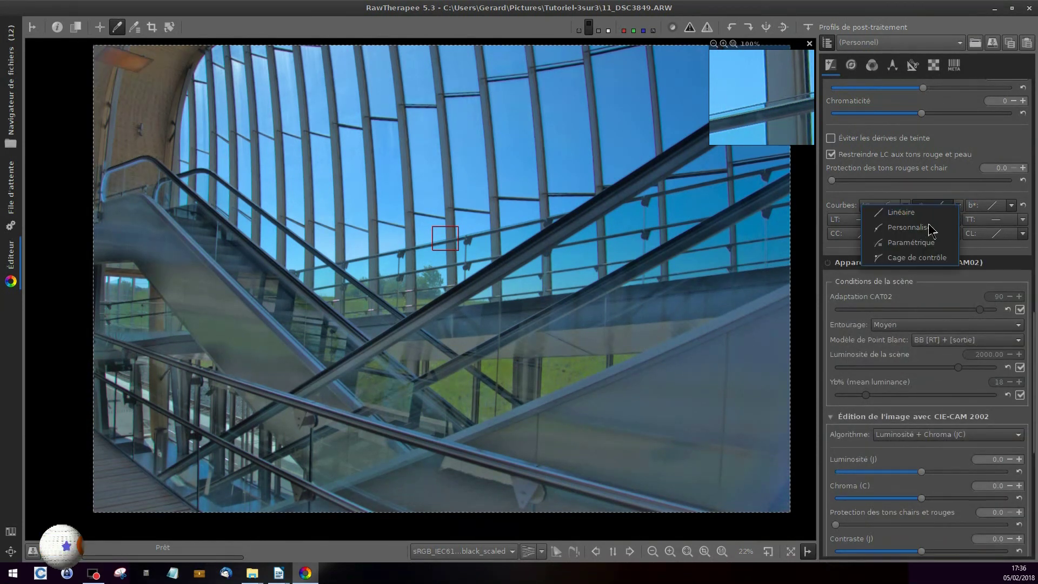
left_click(925, 229)
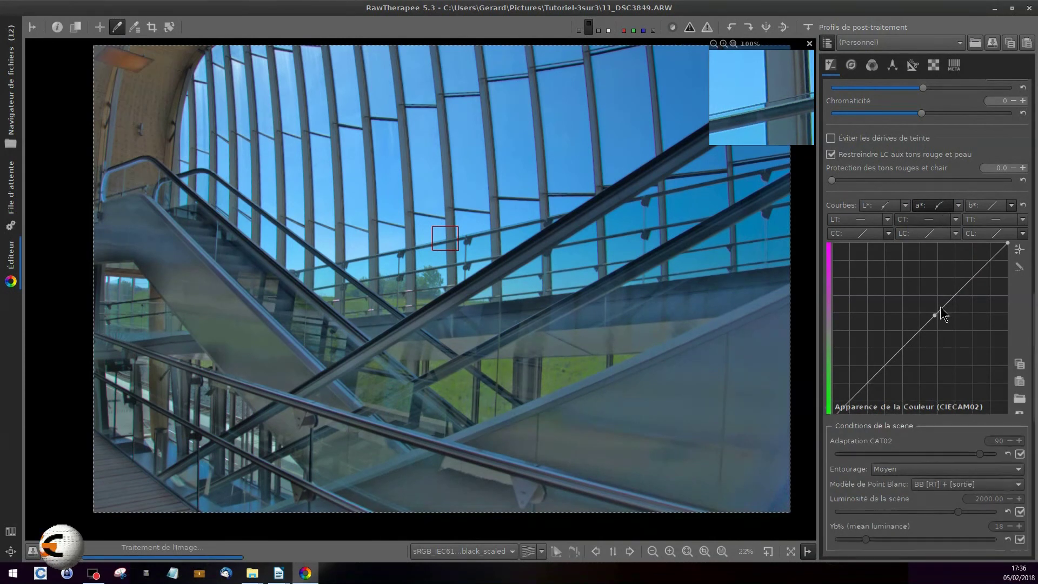
Step: Shape the a* curve by moving its middle point near the centre and adding control points on both sides to balance green and magenta
mouse_move(934, 315)
left_mouse_down()
mouse_move(934, 296)
mouse_move(917, 328)
left_mouse_up()
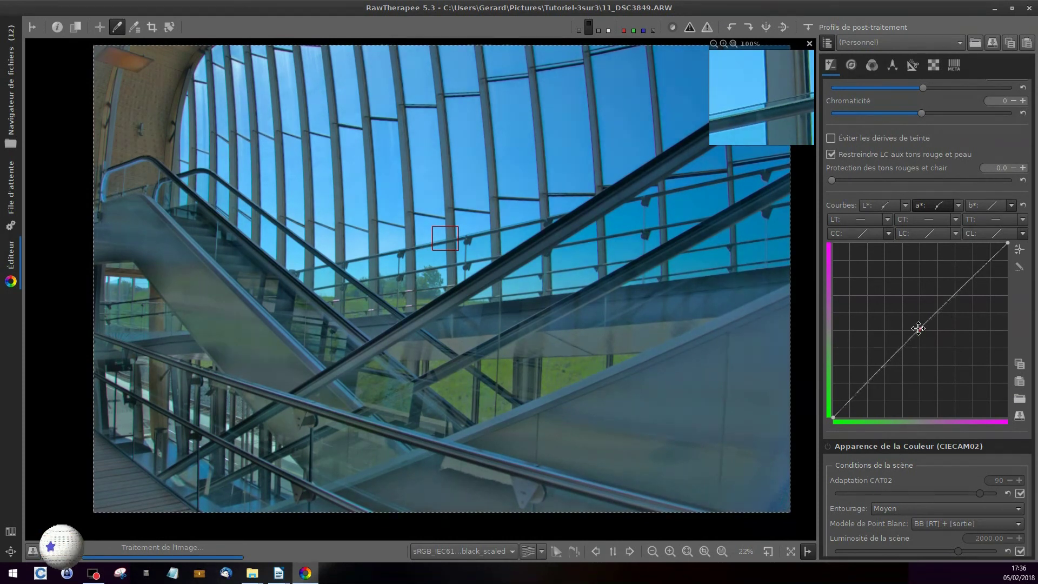
left_click(951, 295)
left_click(864, 380)
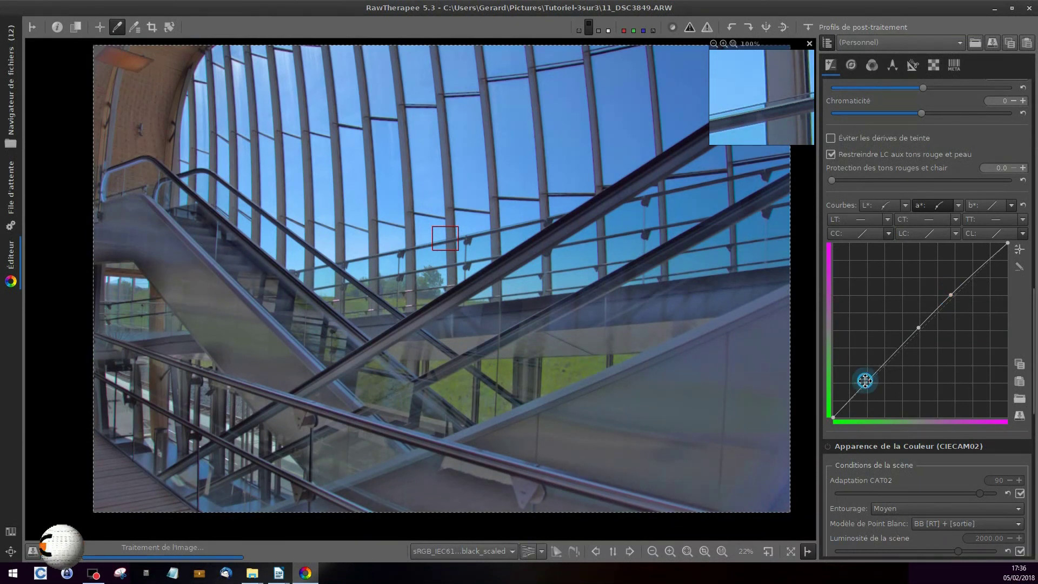
left_click(886, 360)
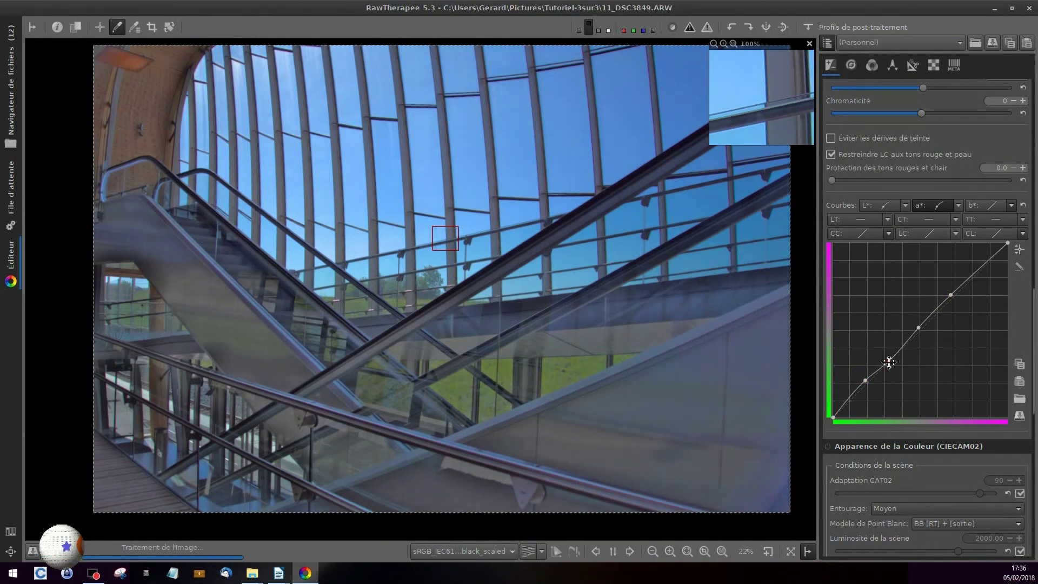
left_click(935, 313)
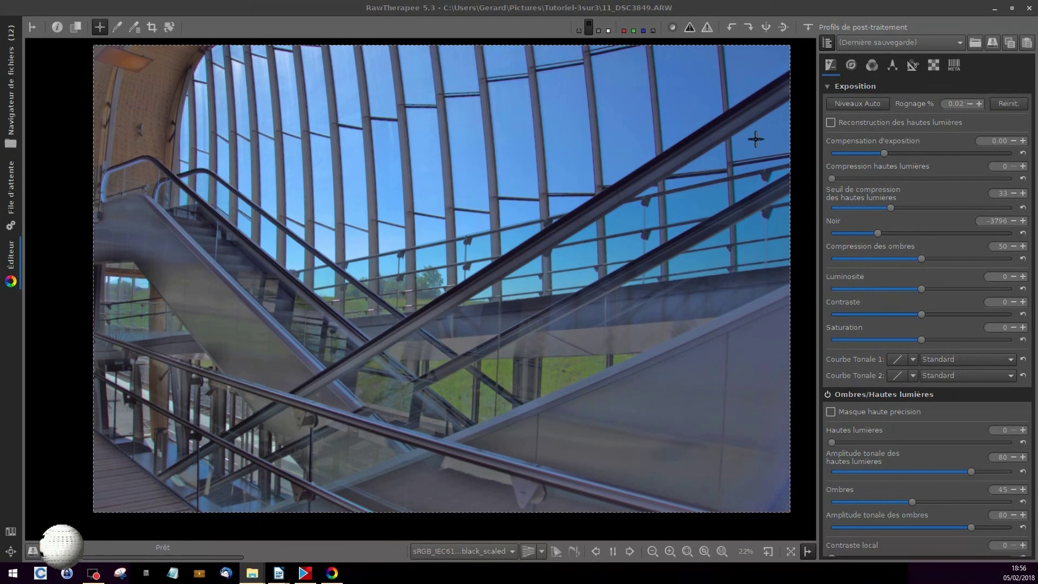
Step: Copy the escalator photo's processing profile, open 10_DSC3842.ARW from the file browser, and paste the profile onto it
left_click(1011, 47)
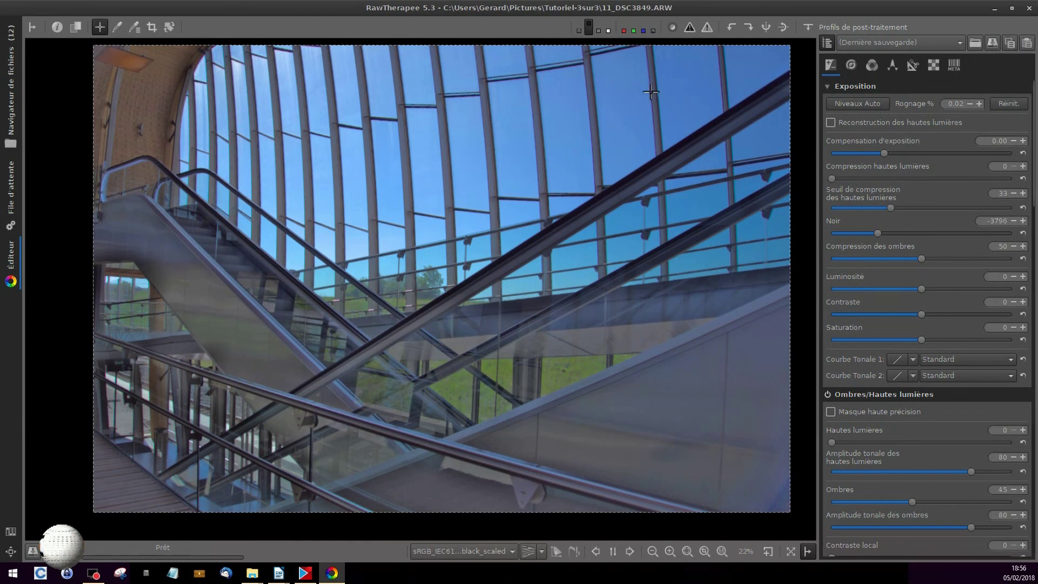
left_click(11, 103)
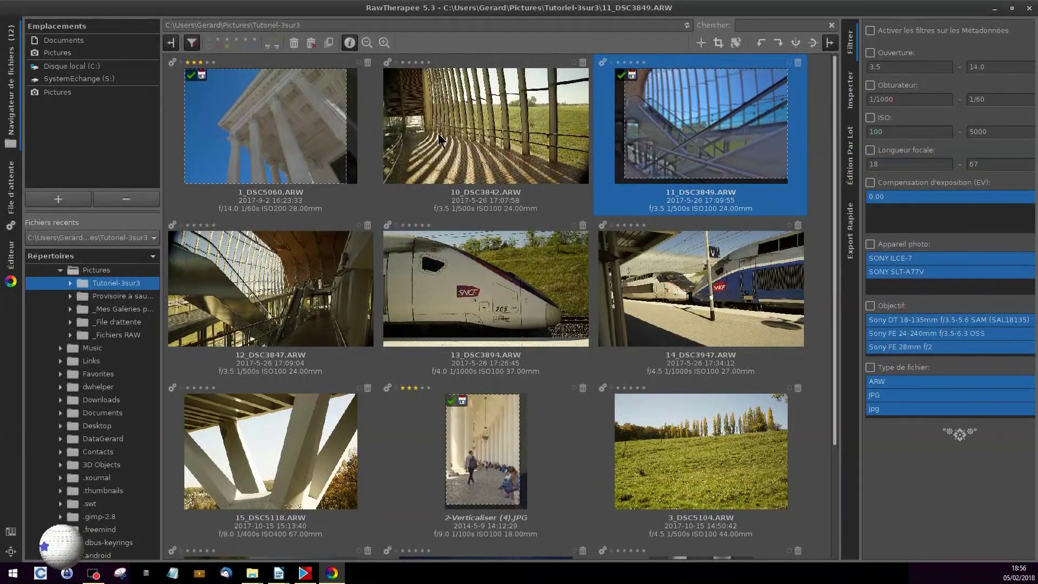
left_click(481, 136)
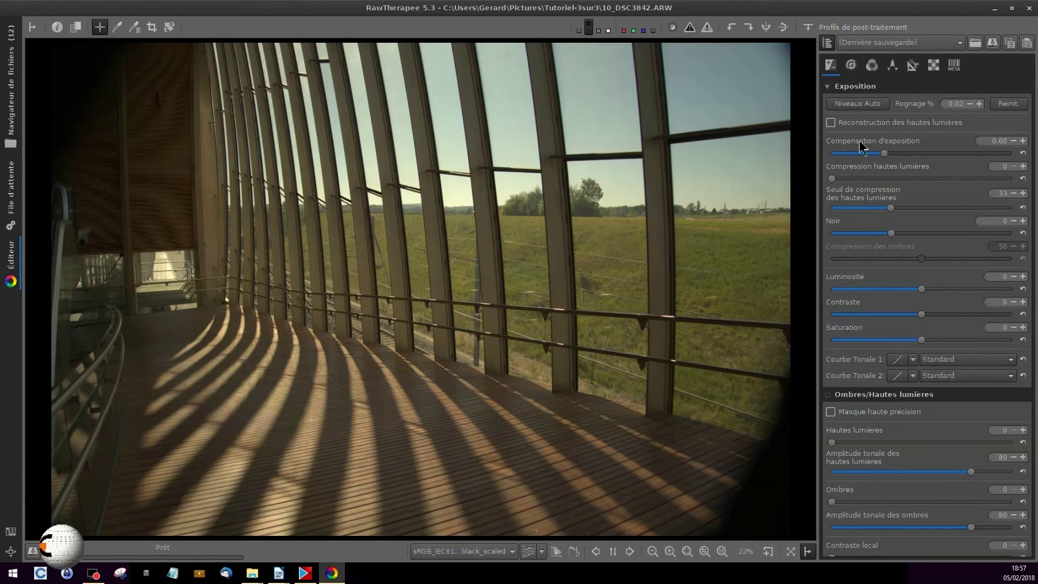
left_click(1027, 48)
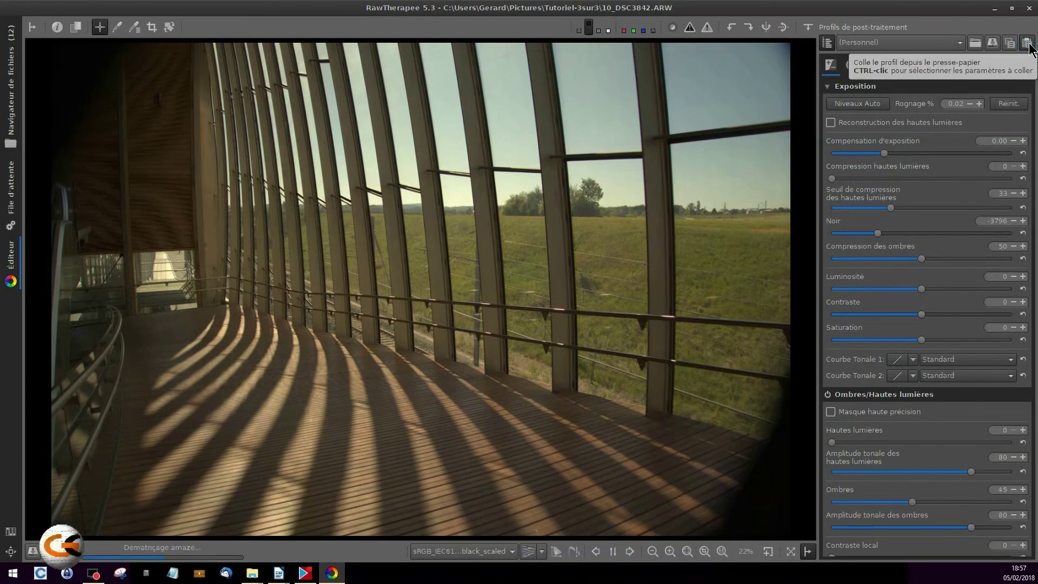